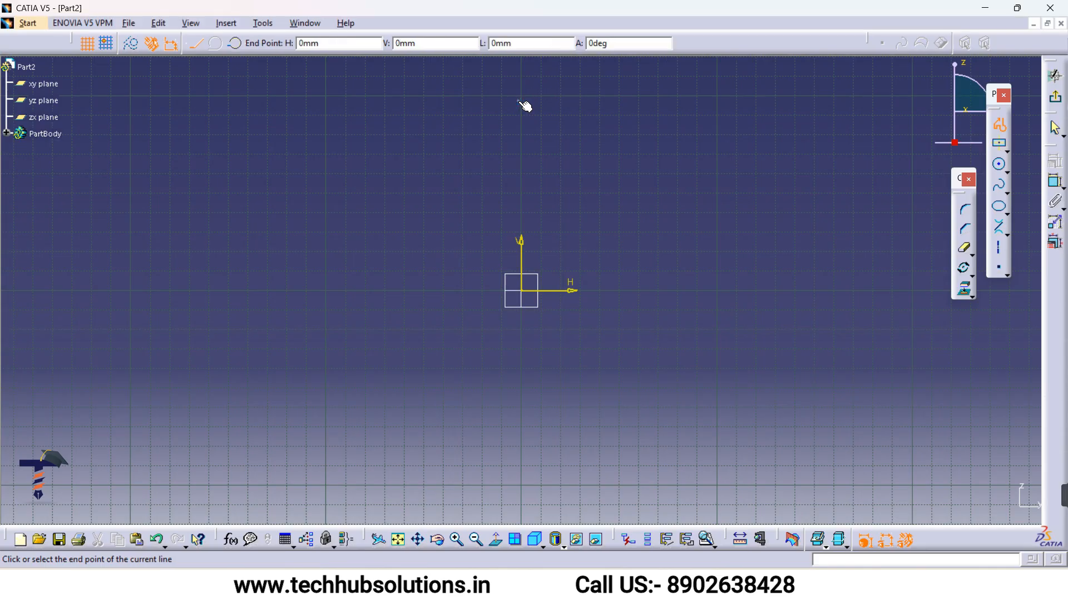
- Sketch an open L-shaped profile: a vertical line about 104 mm long down to the origin, then a horizontal line about 125 mm long
left_click(999, 125)
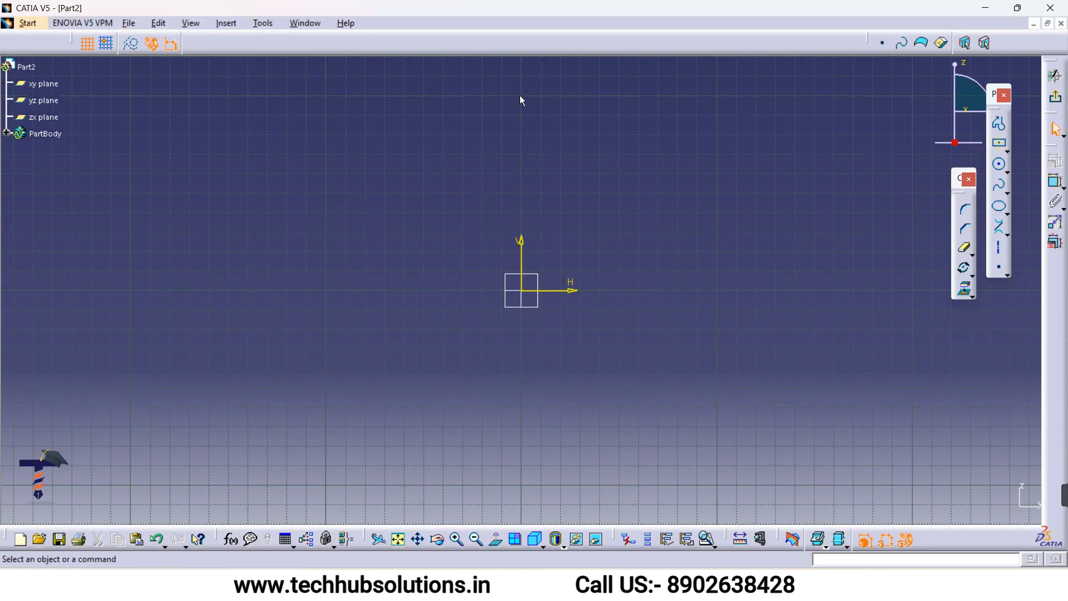
left_click(1000, 123)
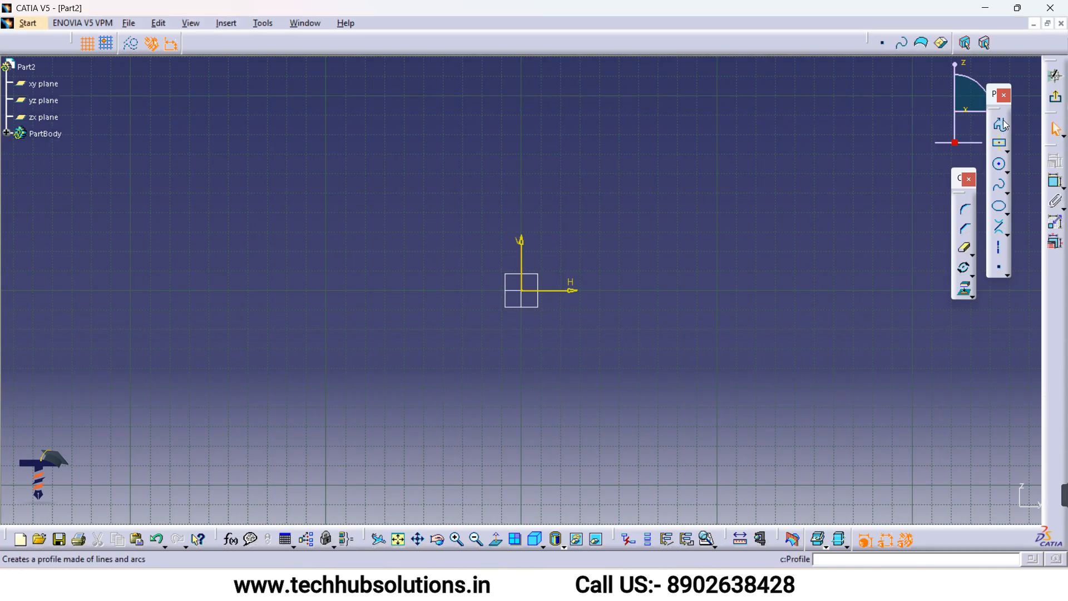
left_click(522, 87)
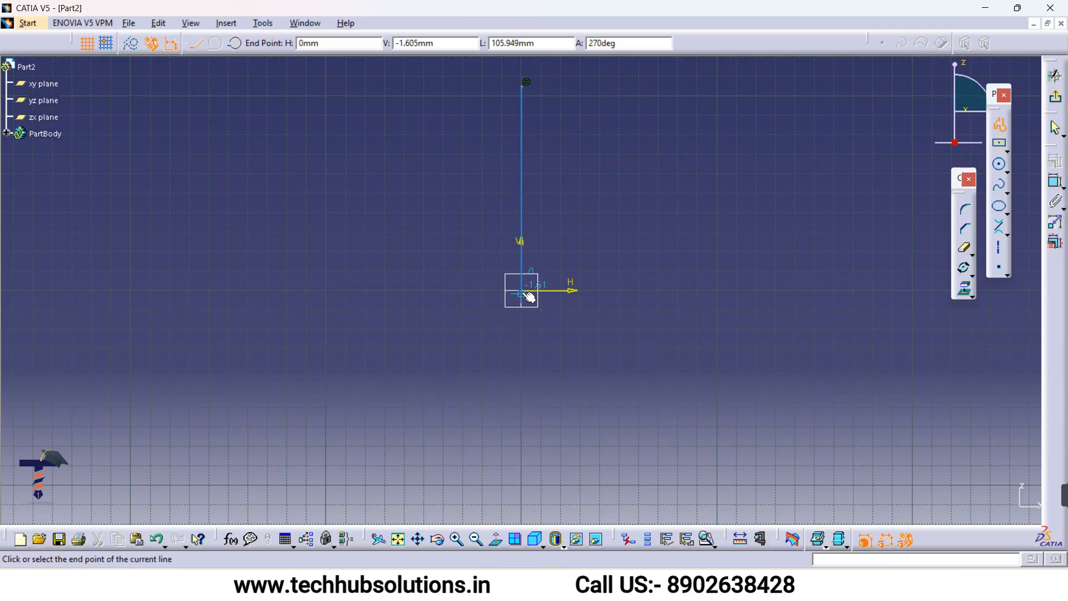
left_click(523, 290)
left_click(766, 289)
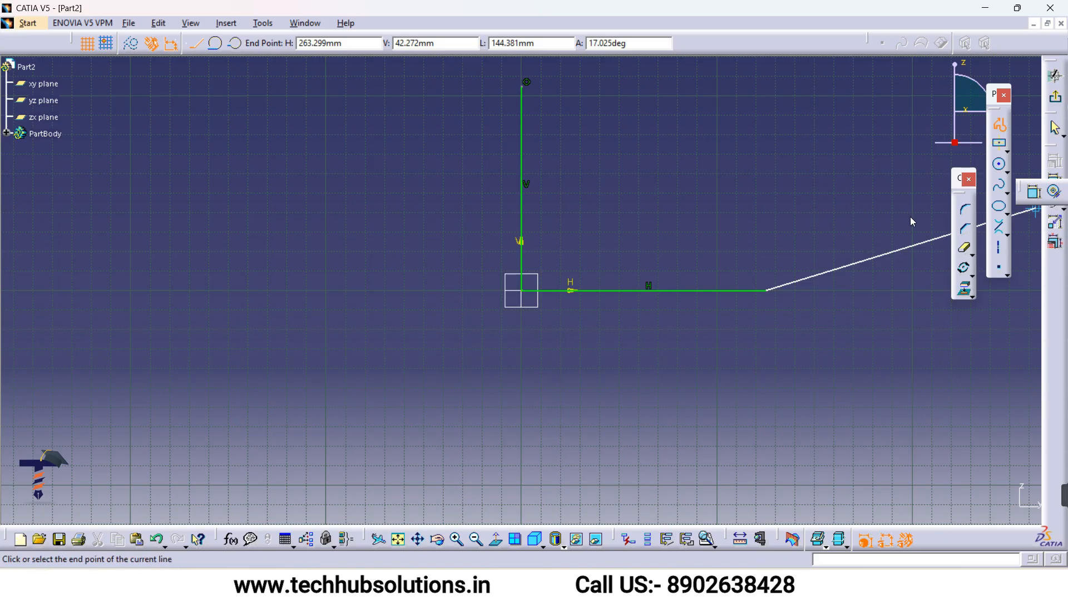
key("Escape")
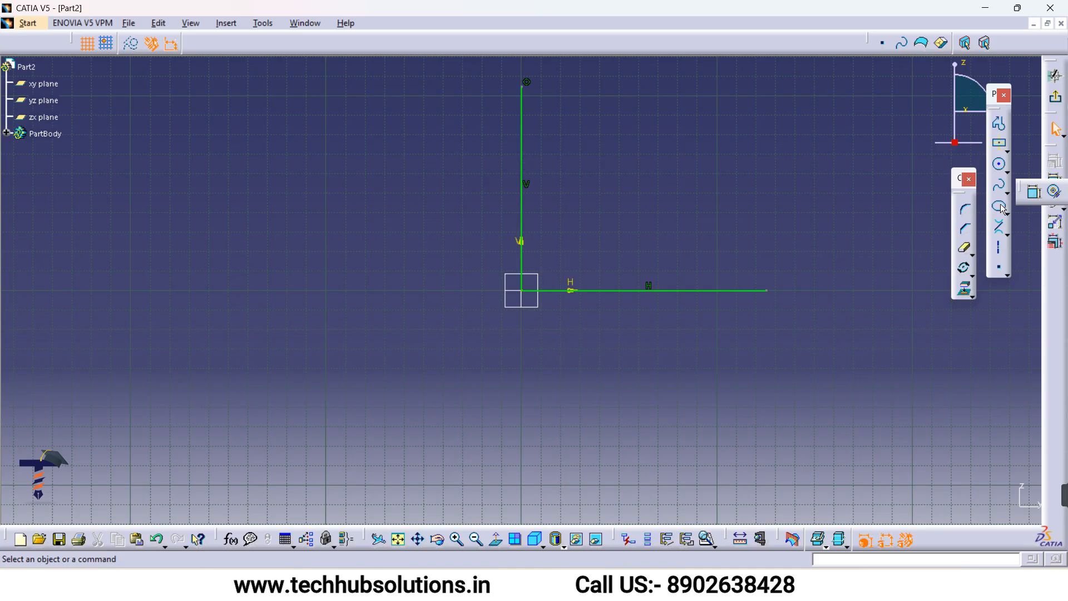
- Dimension the vertical line of the profile and set its length to 160 mm
left_click(1053, 192)
left_click(522, 167)
left_click(436, 203)
double_click(436, 203)
type("160")
key("Return")
mouse_move(628, 203)
middle_mouse_down()
mouse_move(554, 343)
mouse_move(553, 365)
mouse_move(666, 396)
middle_mouse_up()
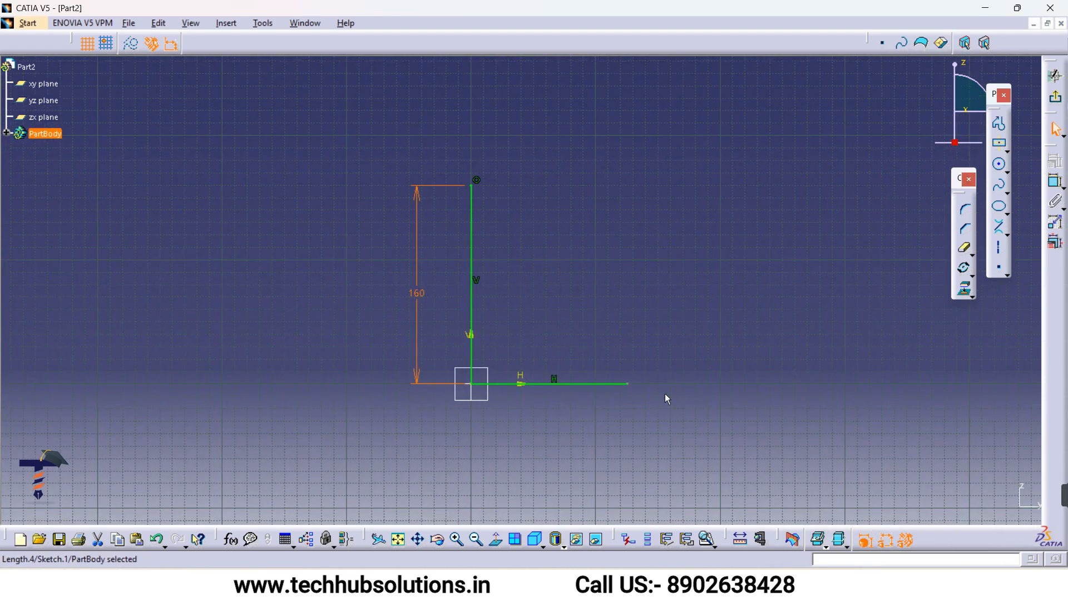
- Dimension the horizontal line of the profile and set its length to 160 mm
left_click(1055, 187)
left_click(579, 384)
left_click(559, 425)
double_click(560, 423)
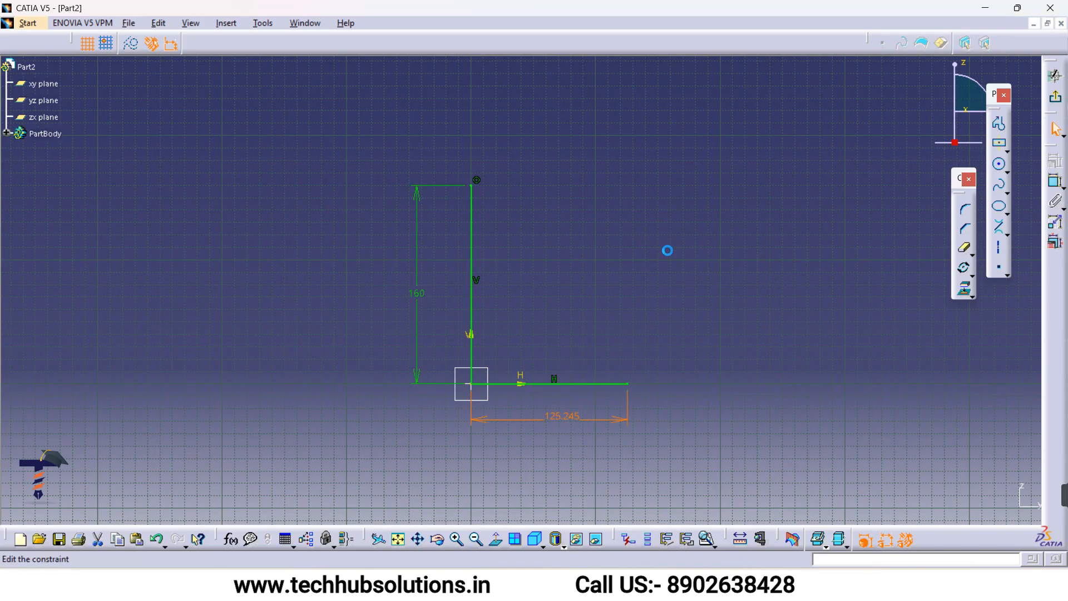
type("160")
key("Return")
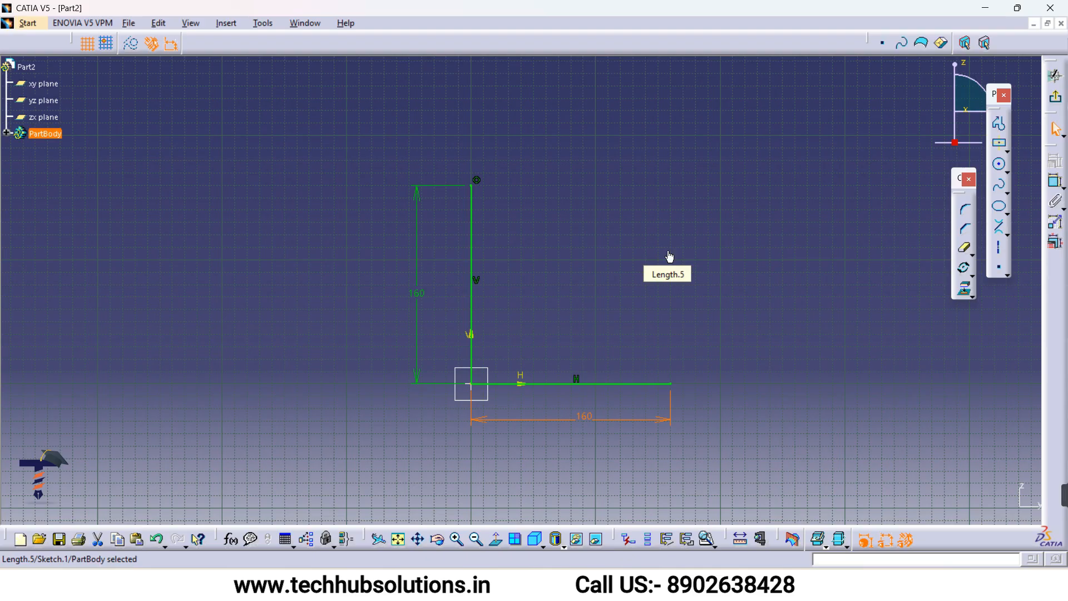
- Round the corner between the two lines with a radius of about 64 mm, converting both length constraints into distances
left_click(965, 209)
left_click(524, 384)
left_click(472, 331)
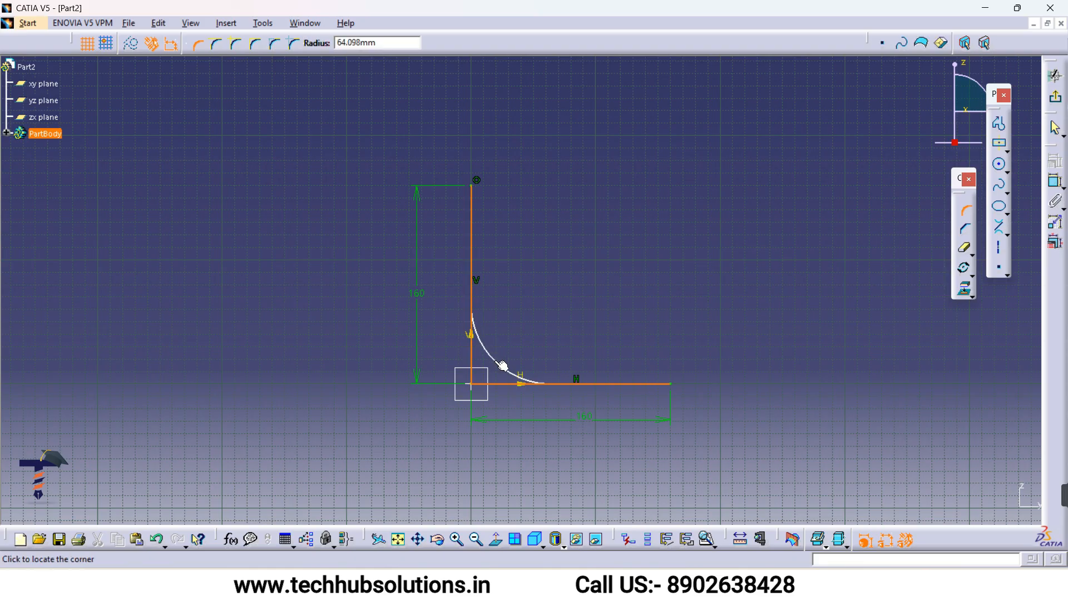
left_click(495, 351)
left_click(585, 322)
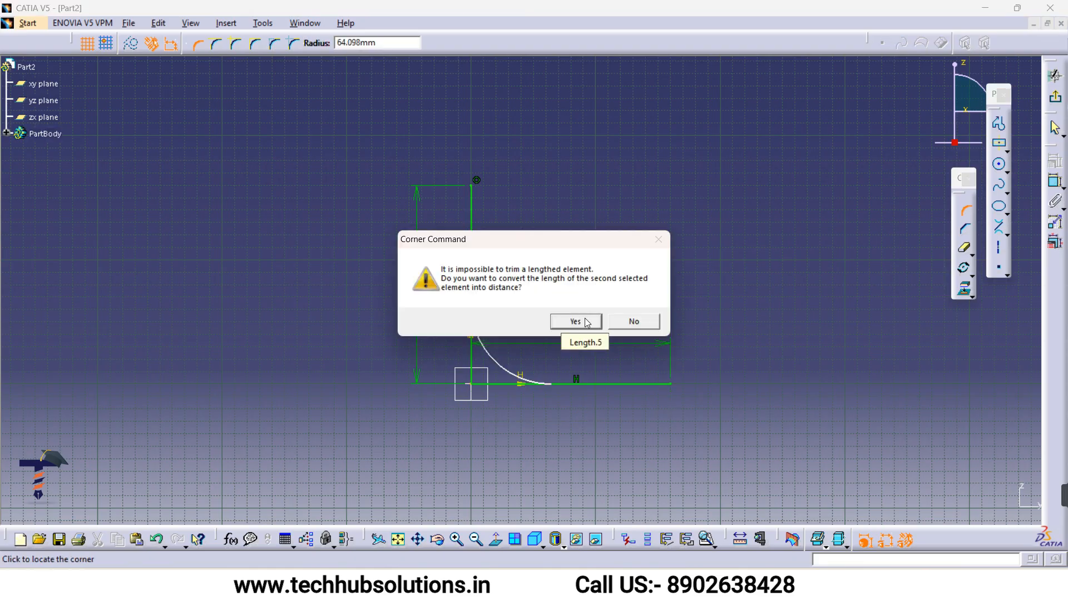
left_click(578, 319)
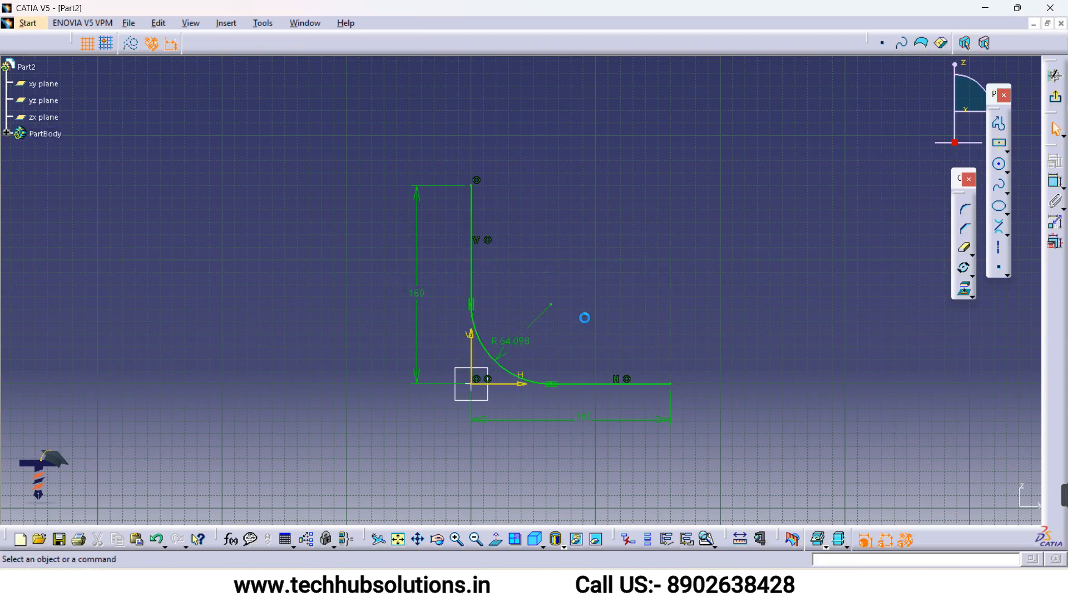
- Set the corner radius to 60 mm and exit the path sketch
double_click(523, 347)
type("60")
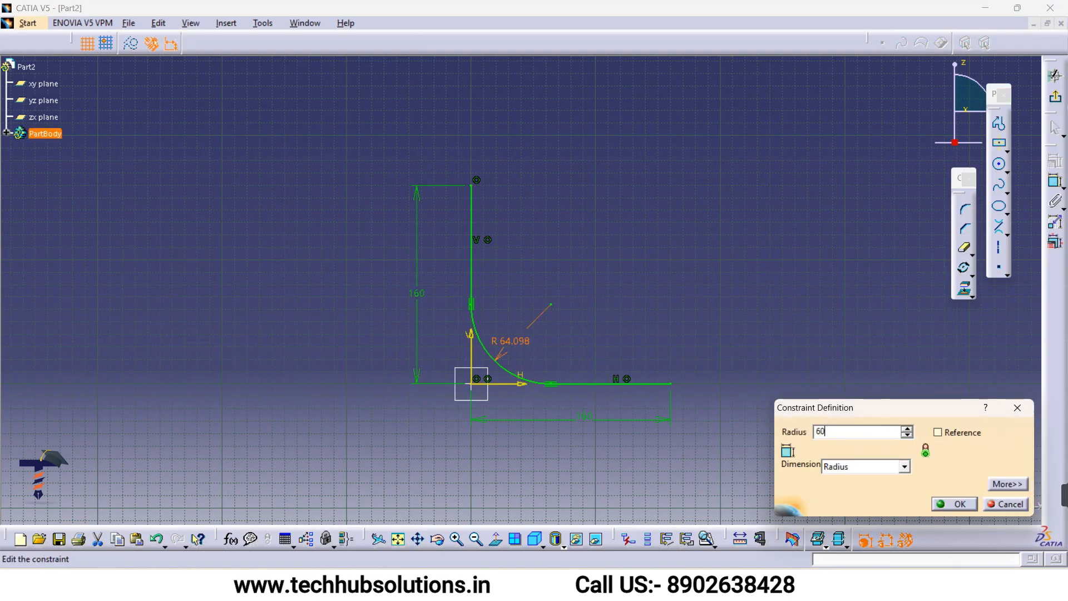
key("Return")
left_click(764, 269)
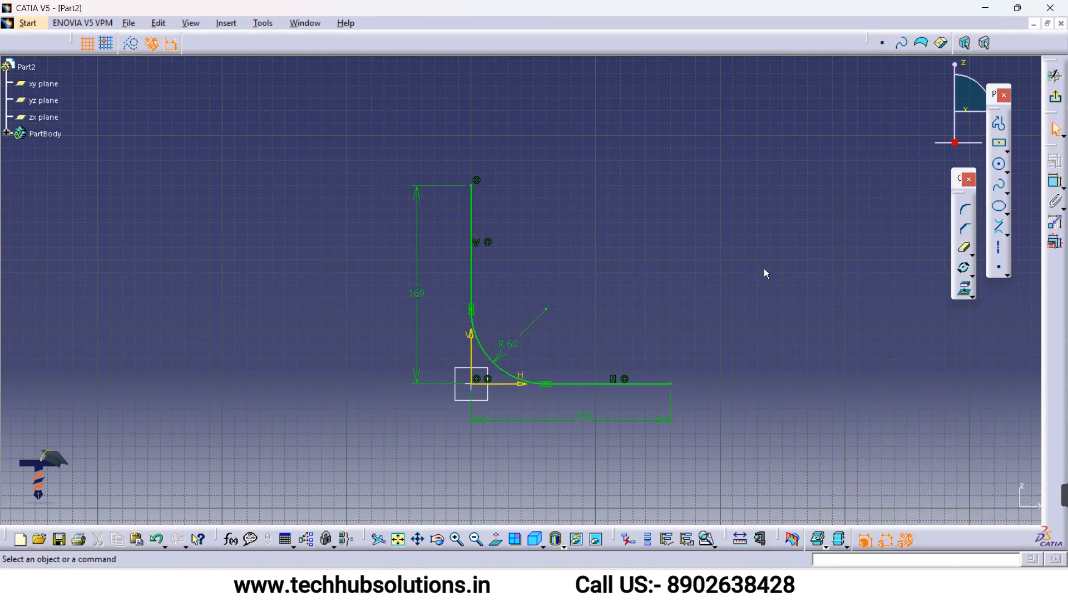
left_click(1058, 101)
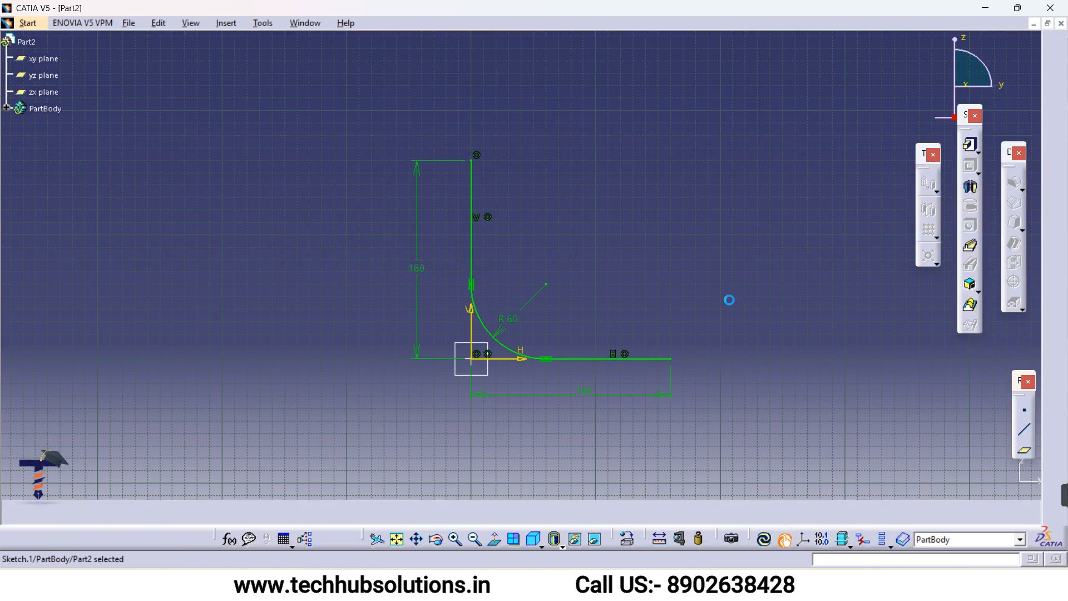
middle_click_drag(559, 257, 519, 274)
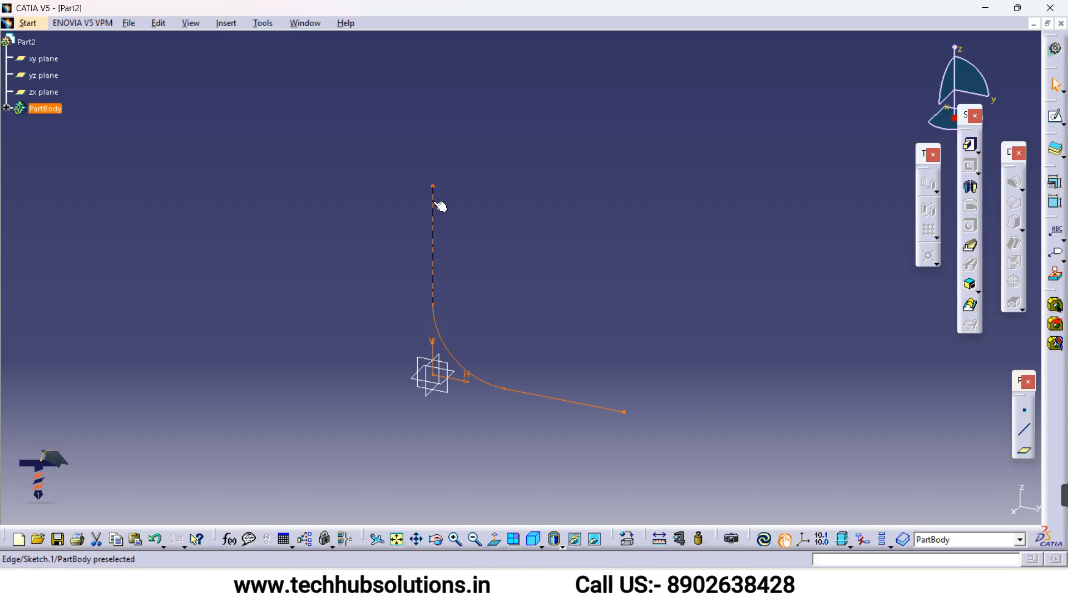
left_click(463, 263)
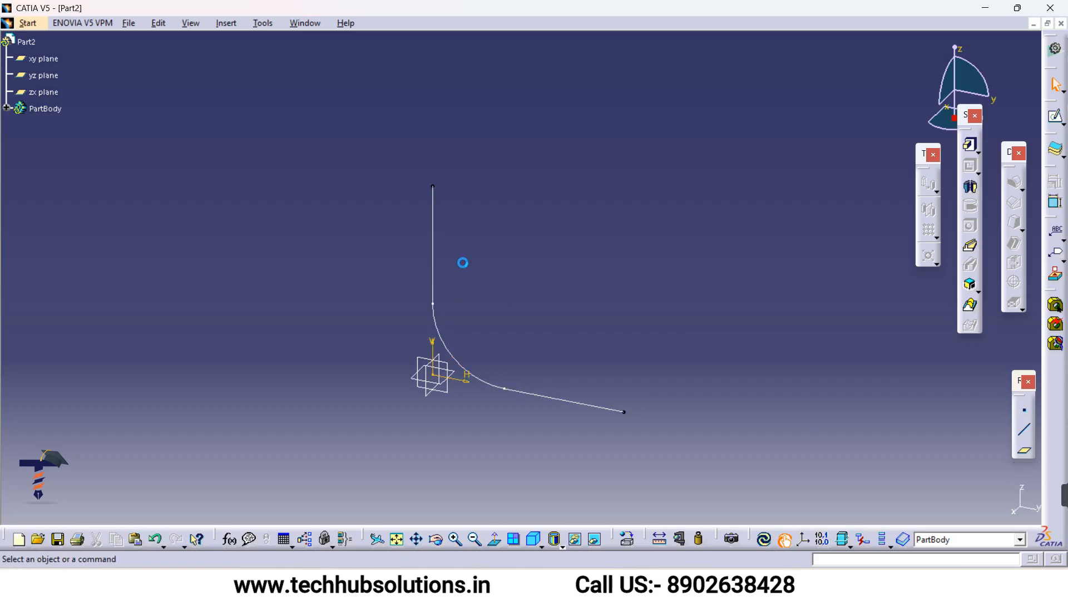
- Create a reference plane normal to the path curve at the upper endpoint of its vertical line
left_click(1023, 451)
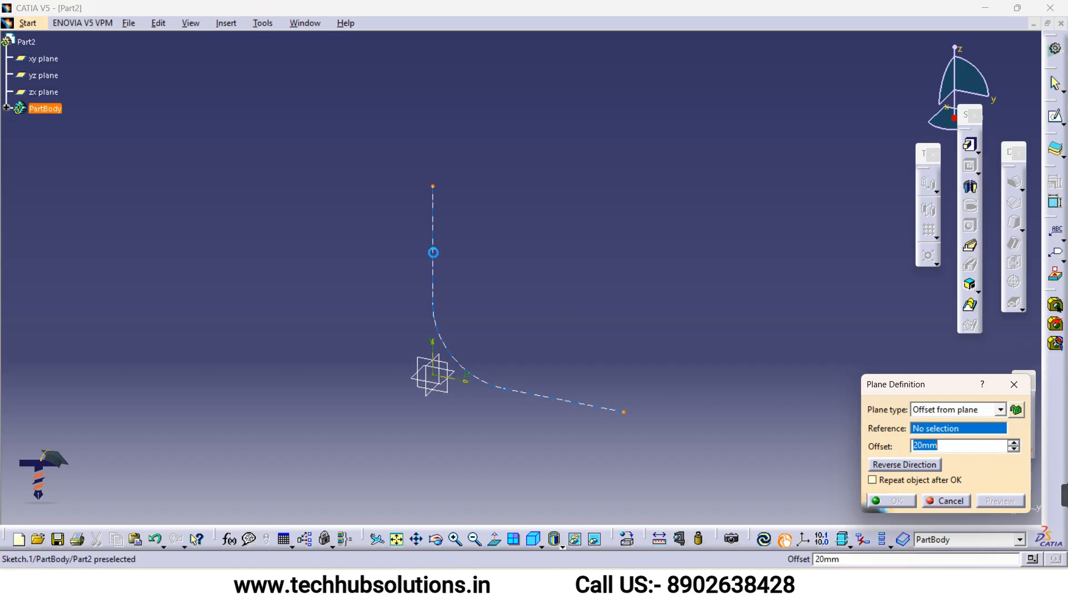
left_click(440, 254)
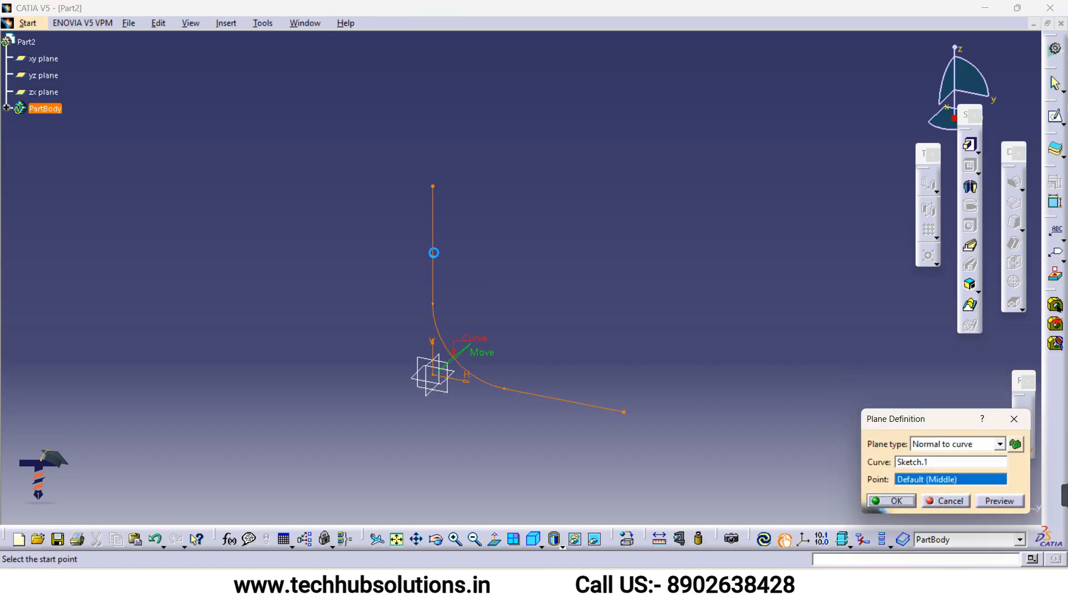
left_click(434, 187)
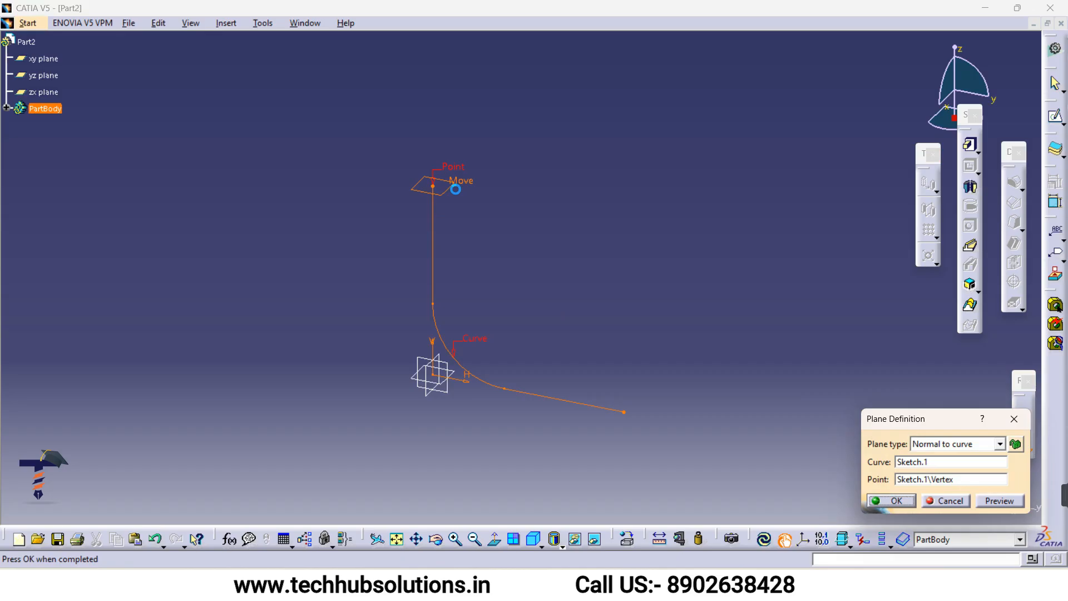
left_click(886, 500)
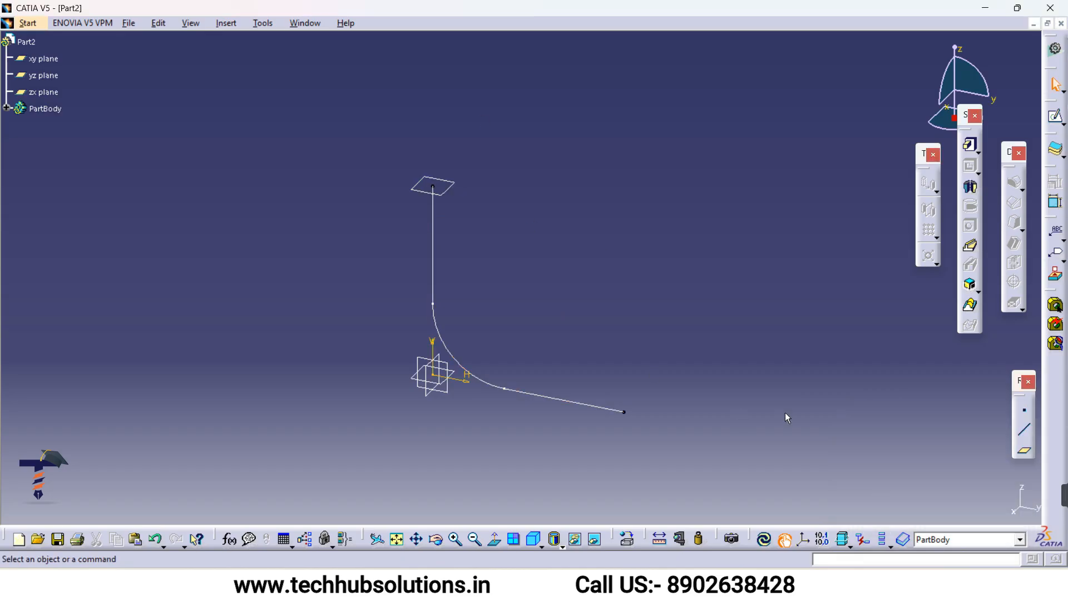
- Start a sketch on the new plane and draw a circle of about 30 mm radius centred on the origin
left_click(457, 190)
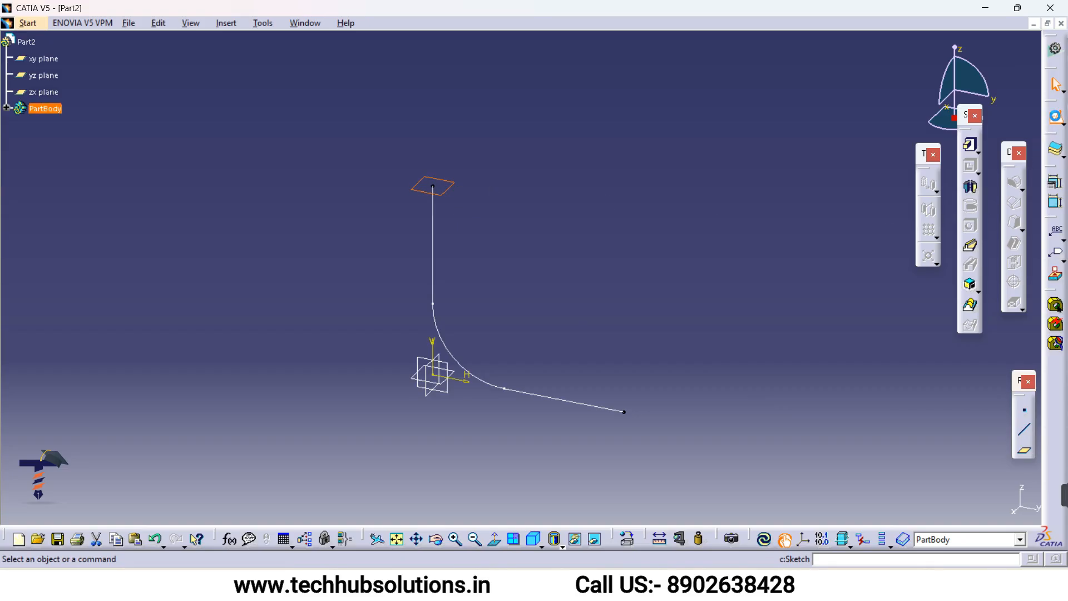
left_click(969, 144)
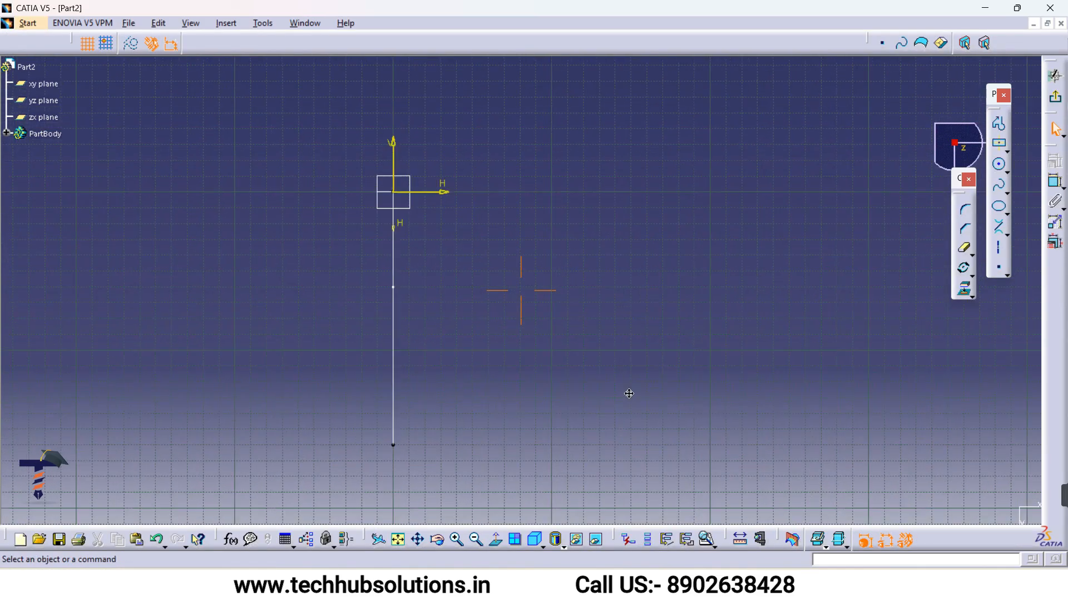
left_click(999, 164)
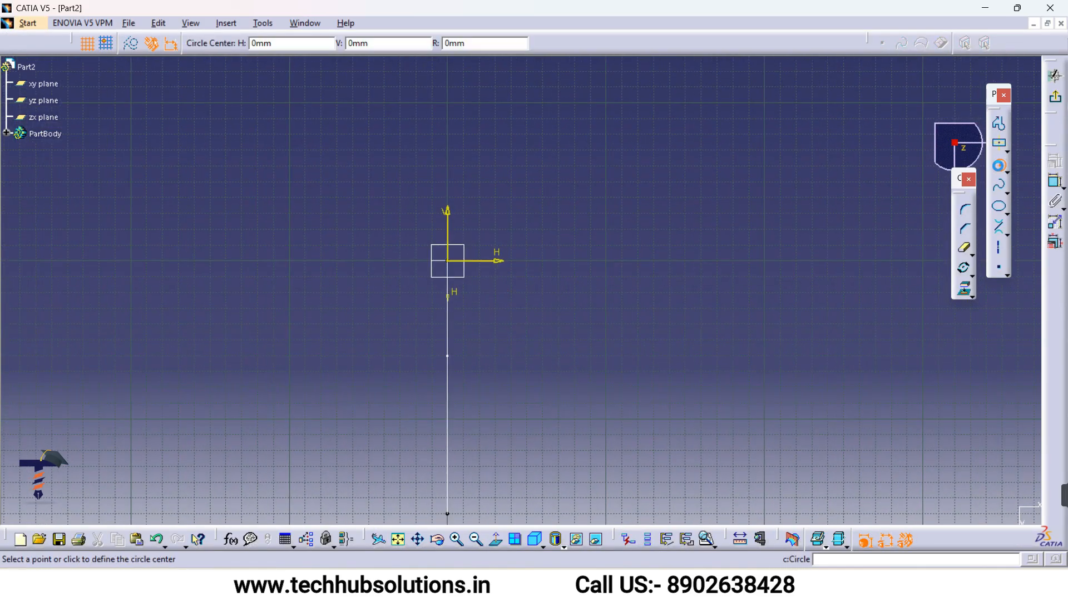
left_click(449, 261)
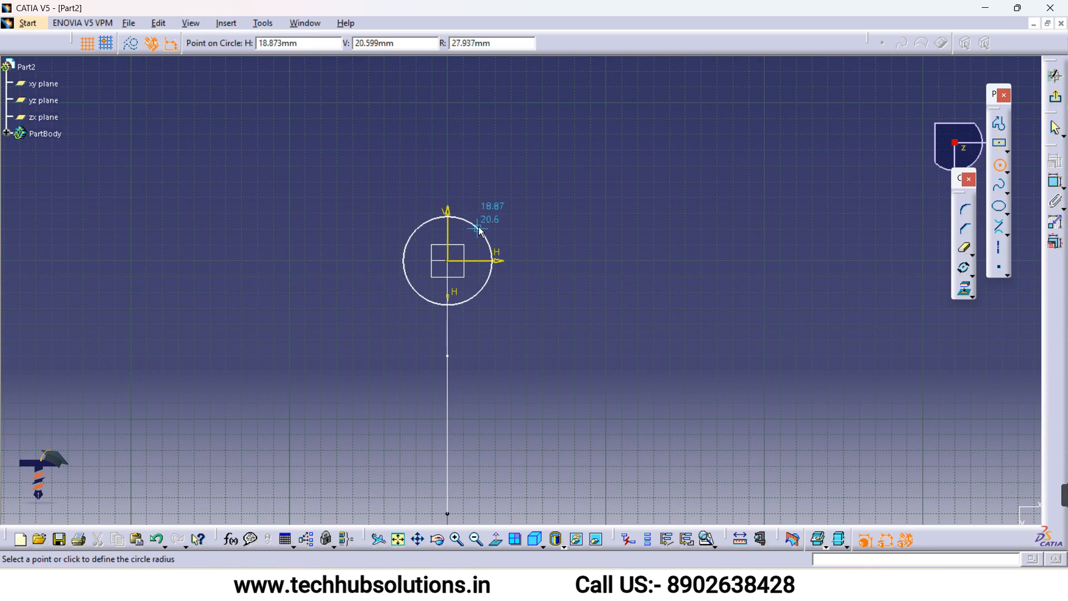
left_click(482, 228)
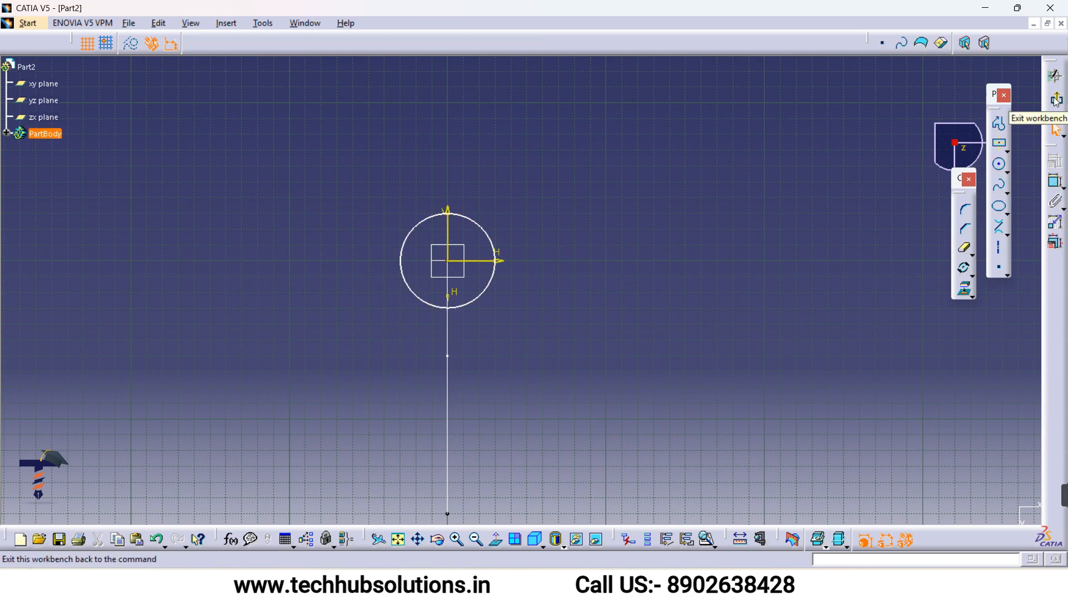
- Dimension the circle, set its radius to 30 mm, and exit the sketch
left_click(1055, 181)
left_click(489, 238)
left_click(547, 218)
double_click(543, 218)
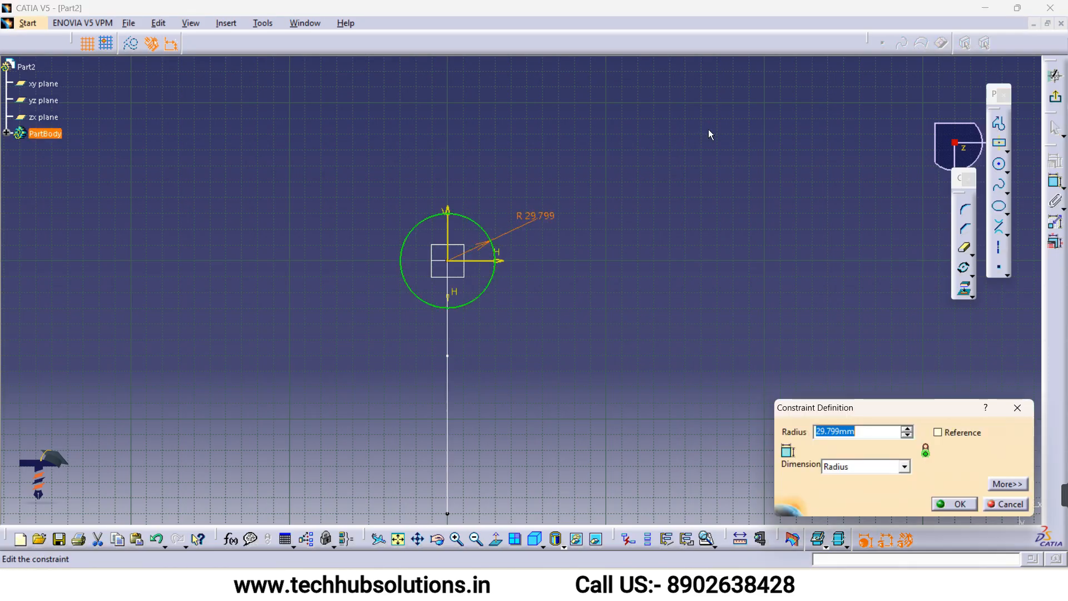
type("30")
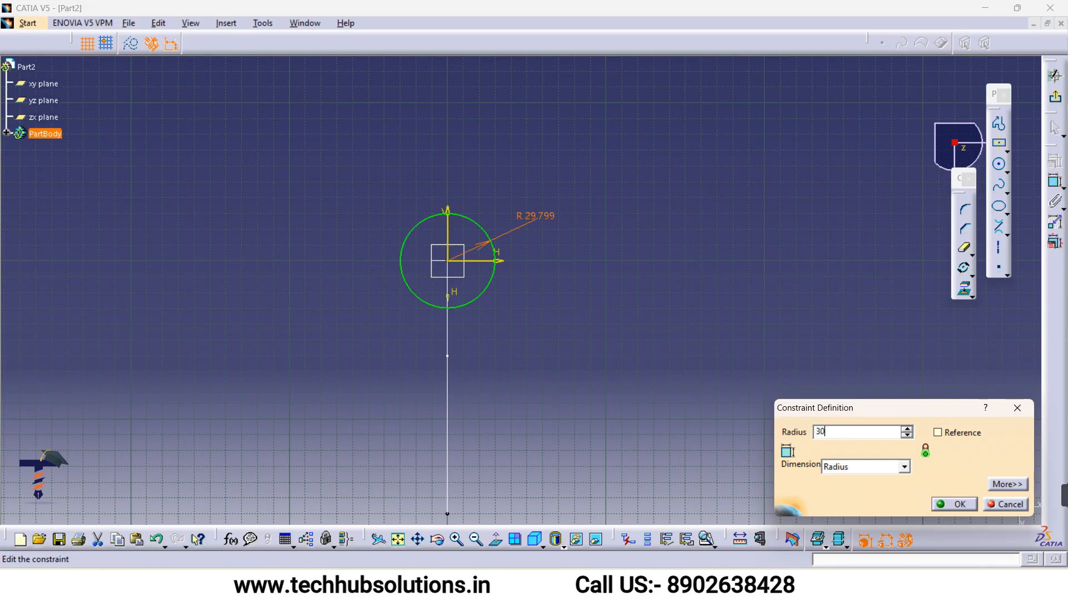
key("Return")
left_click(749, 186)
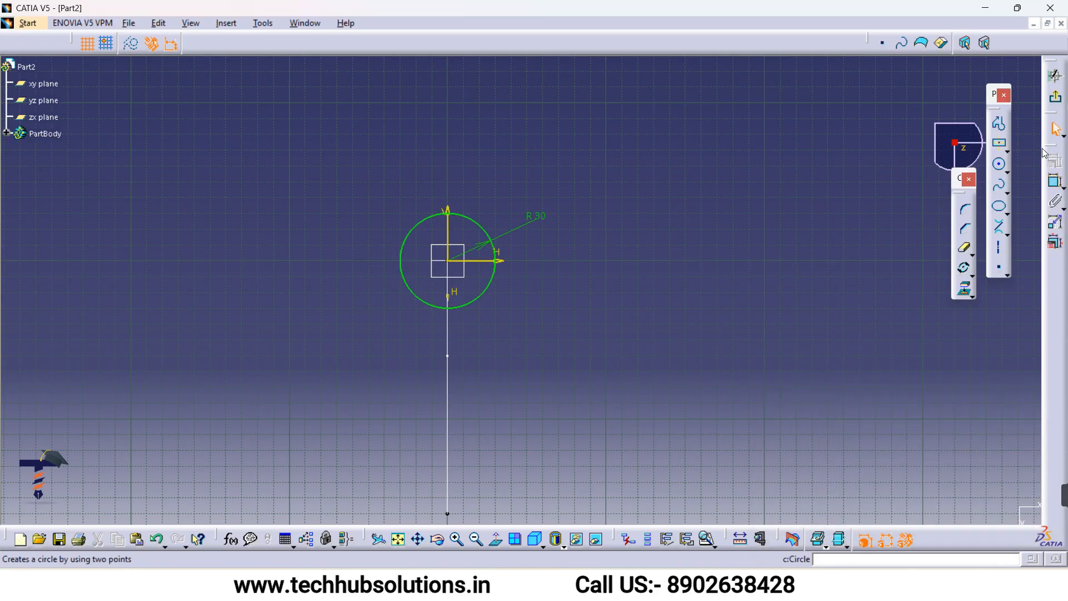
left_click(1055, 99)
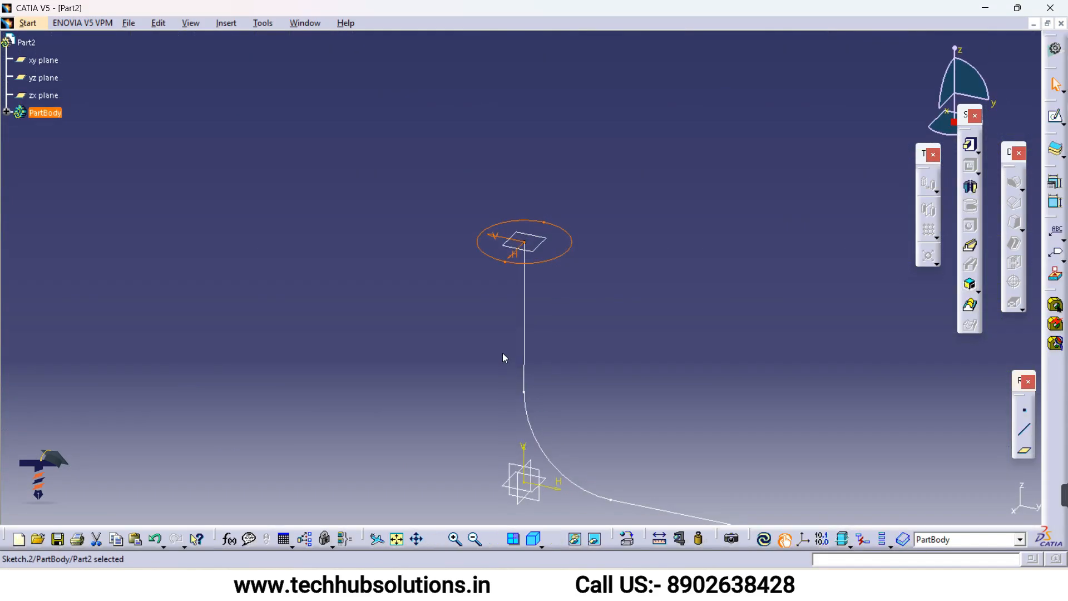
middle_click_drag(717, 343, 533, 247)
left_click(563, 259)
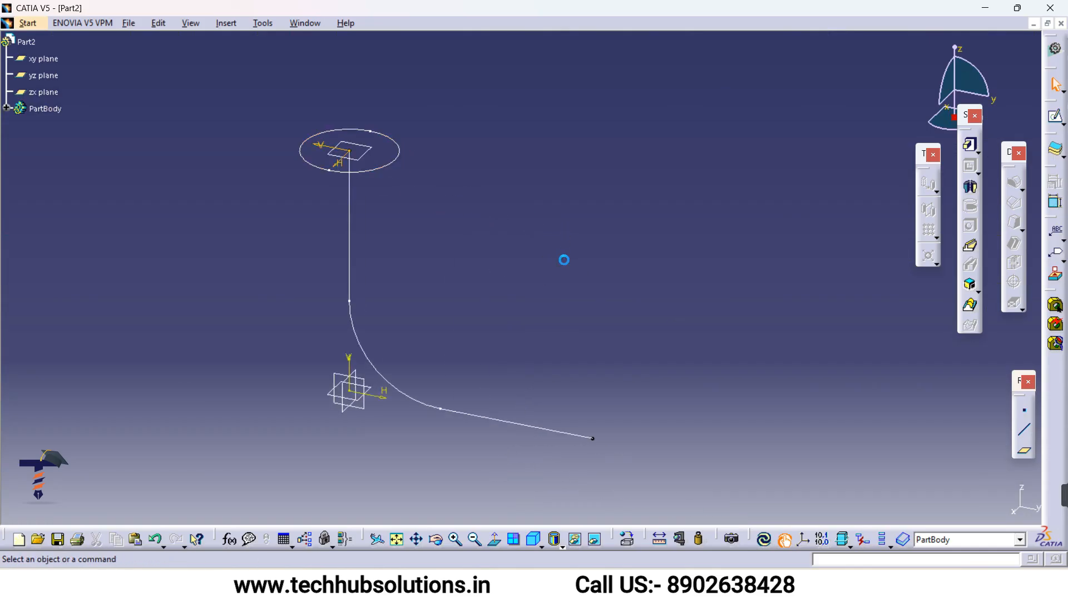
- Start a Rib with the circle as profile and the L-shaped sketch as center curve, and preview it
left_click(970, 249)
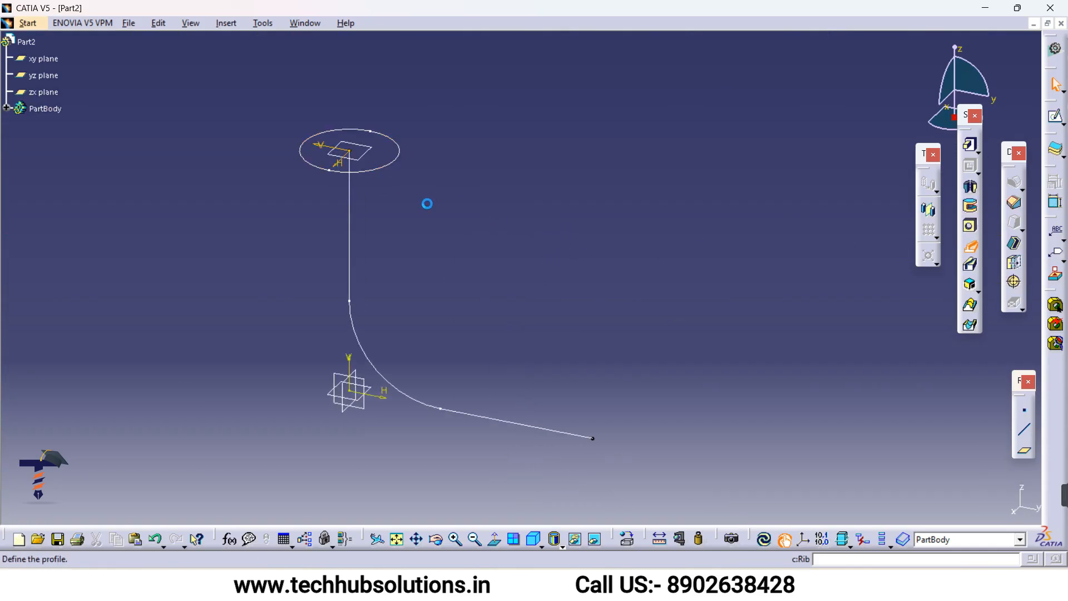
left_click(385, 166)
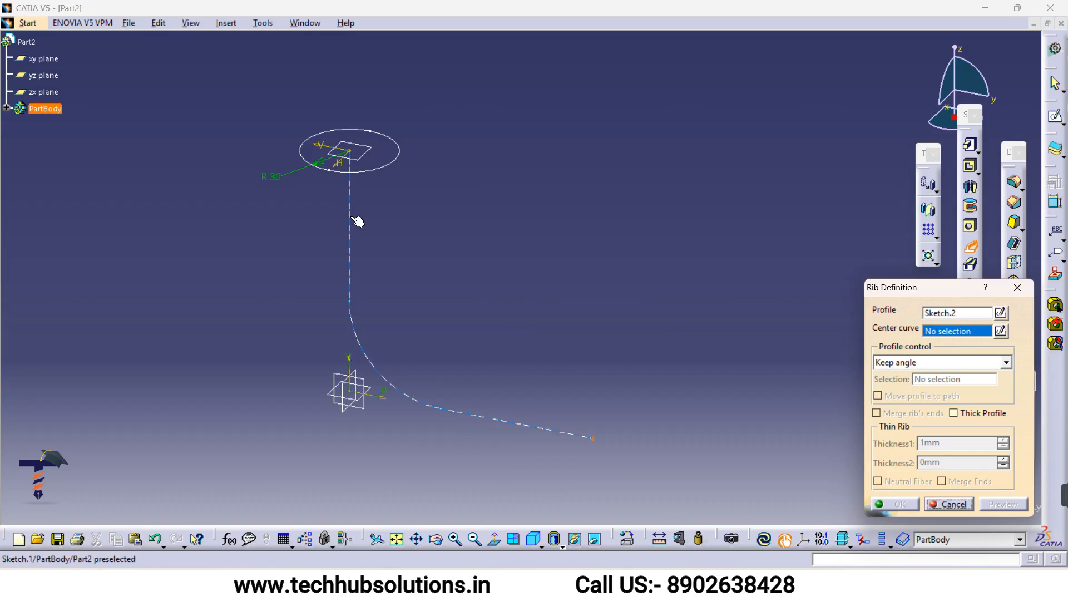
left_click(351, 218)
left_click(1007, 505)
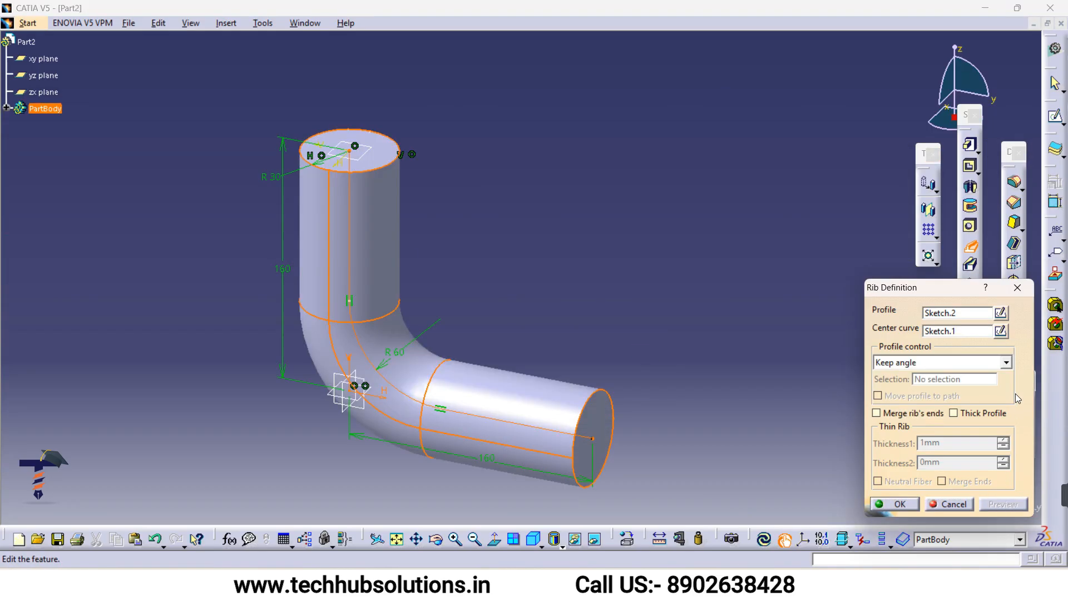
- Make the Rib a thick profile with Thickness1 set to 0 mm and Thickness2 set to 6 mm
left_click(977, 413)
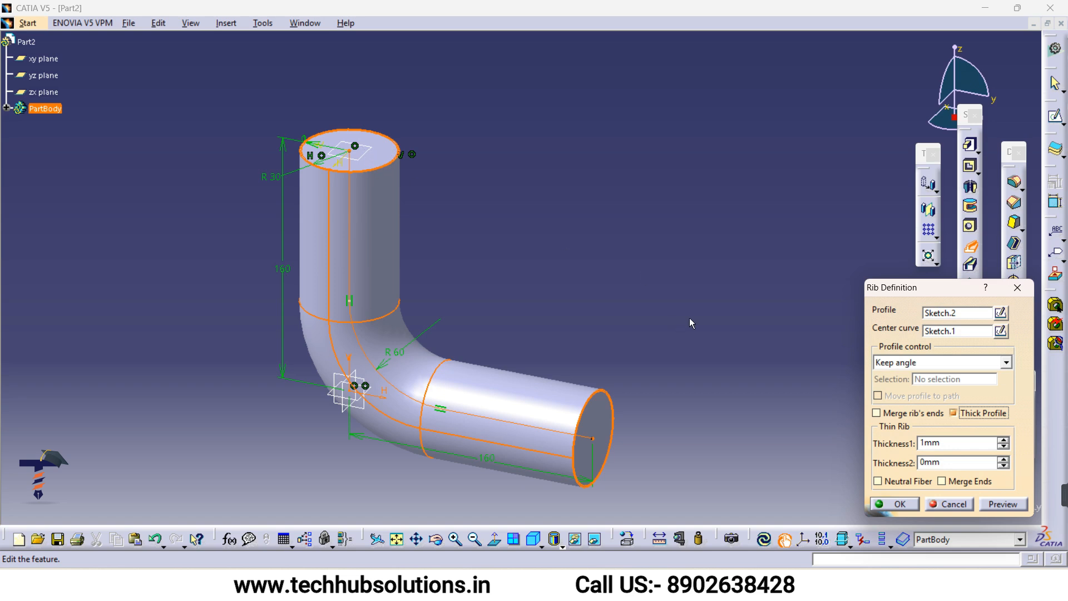
left_click(1002, 439)
left_click(1002, 459)
left_click(1003, 459)
left_click(1003, 460)
left_click(1004, 463)
left_click(1004, 463)
left_click(1003, 459)
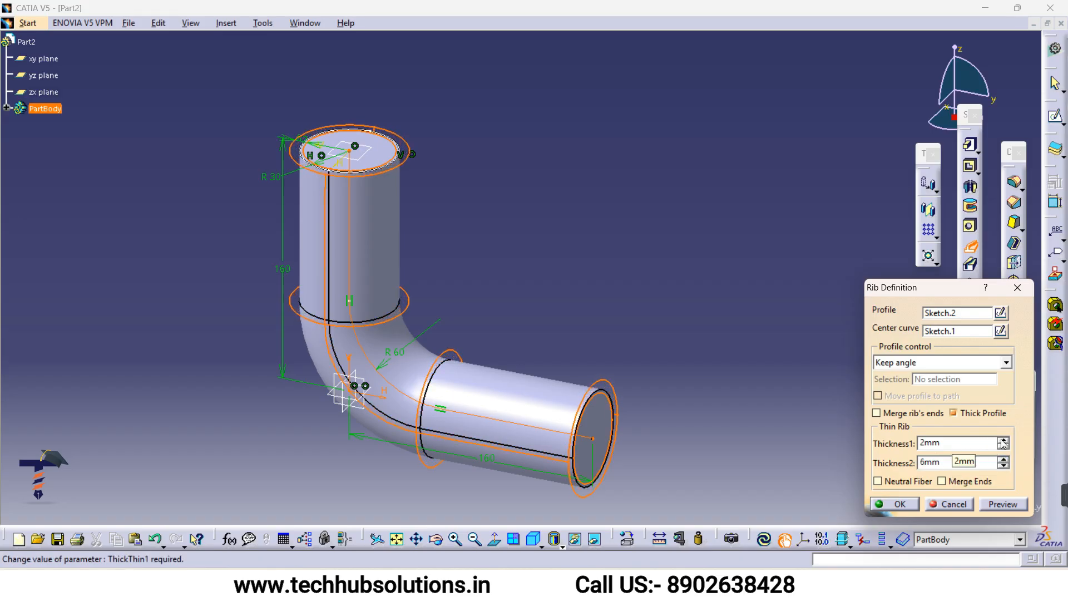
left_click(1004, 447)
left_click(1004, 447)
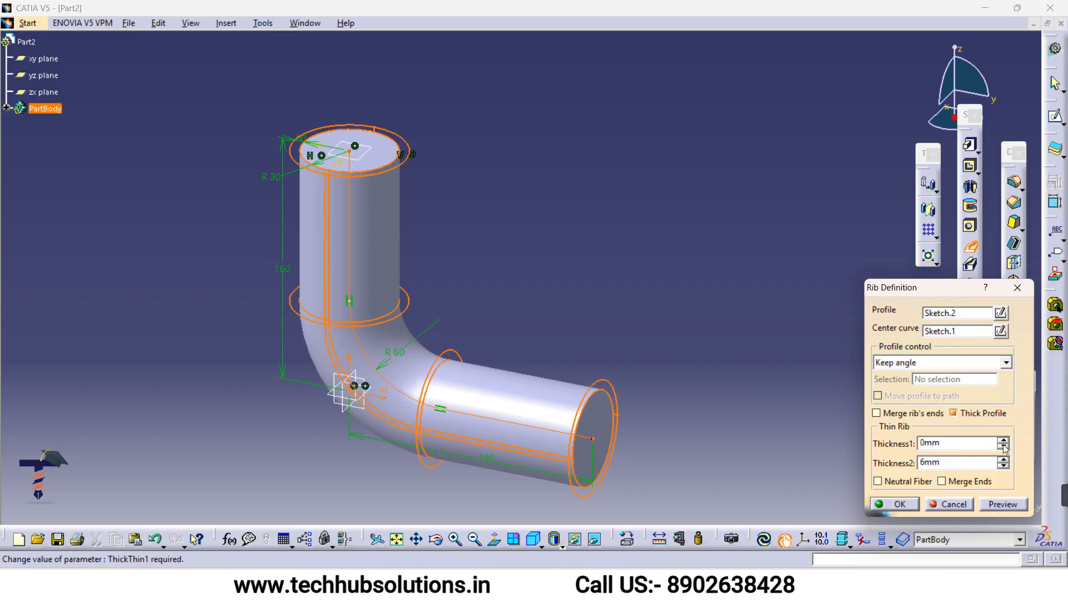
- Preview the thick-profile Rib and confirm it to create the hollow pipe
left_click(1003, 504)
middle_click_drag(718, 383, 658, 365)
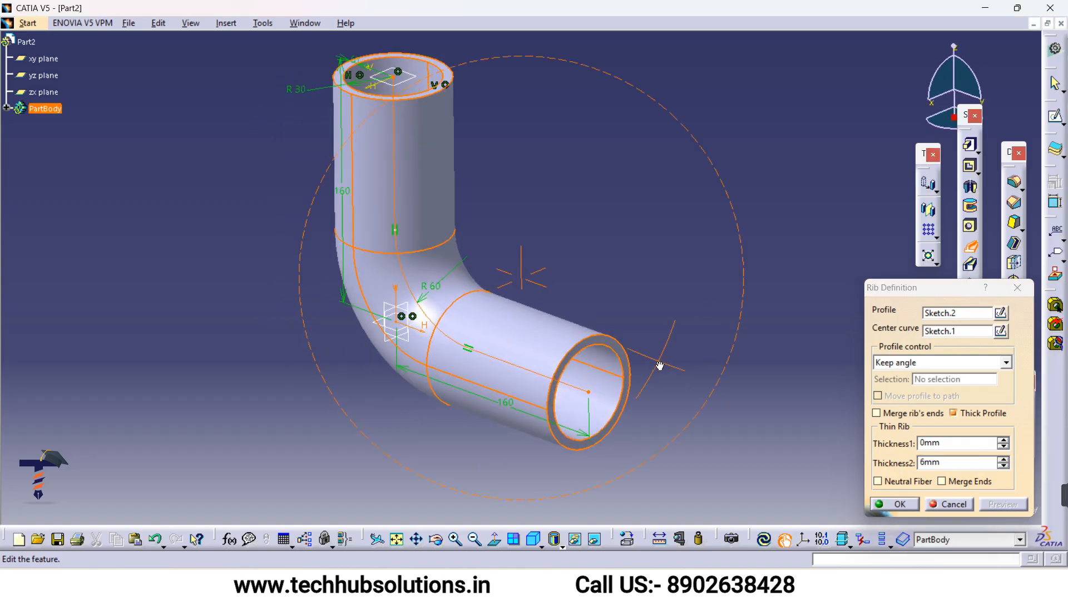
left_click(907, 505)
- Start a sketch on the ring-shaped upper end face of the pipe and check the flange dimensions in the elbow pipe PDF in the browser
middle_click_drag(651, 290, 631, 376)
middle_click_drag(479, 182, 529, 285)
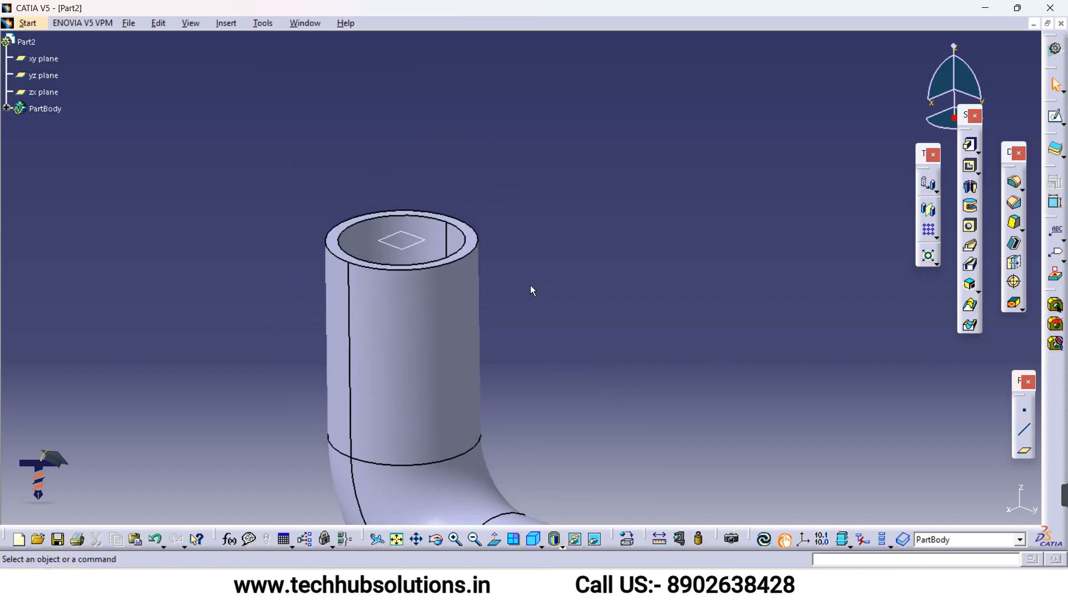
left_click(472, 237)
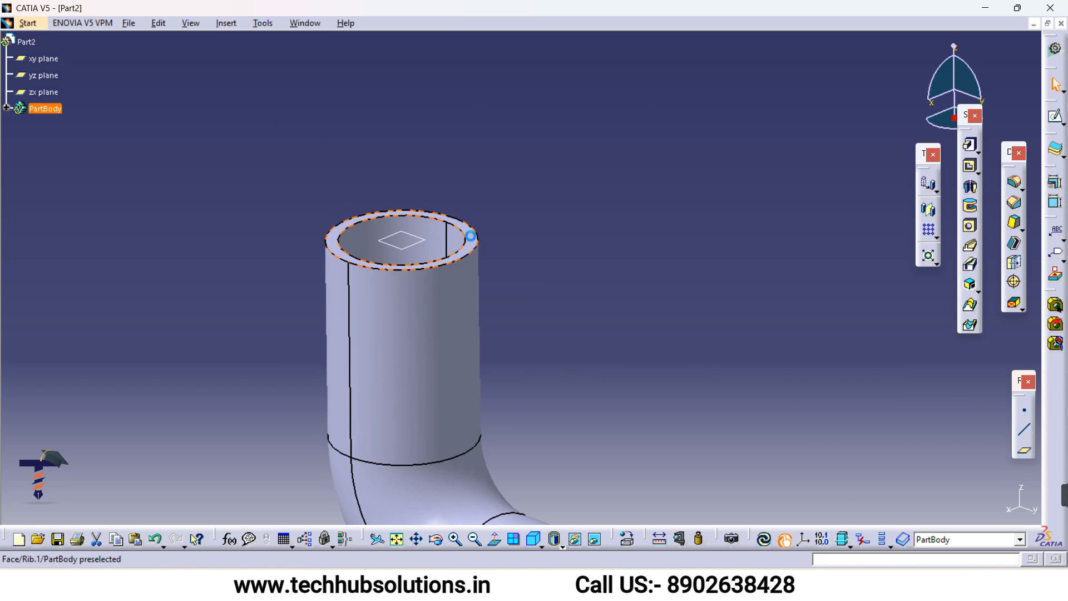
left_click(1055, 116)
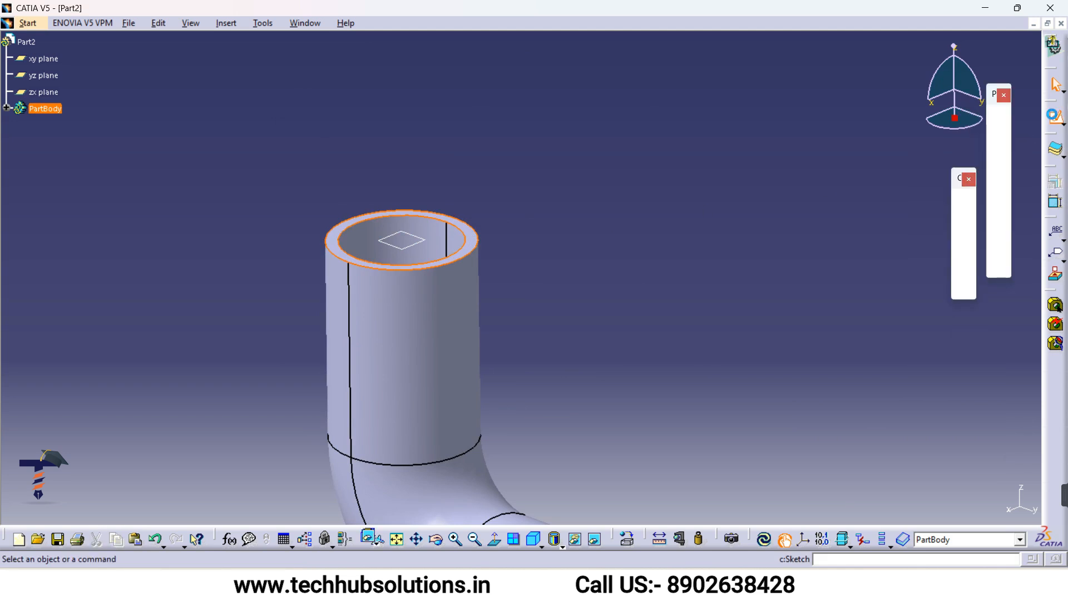
mouse_move(782, 401)
middle_mouse_down()
mouse_move(762, 310)
mouse_move(733, 318)
middle_mouse_up()
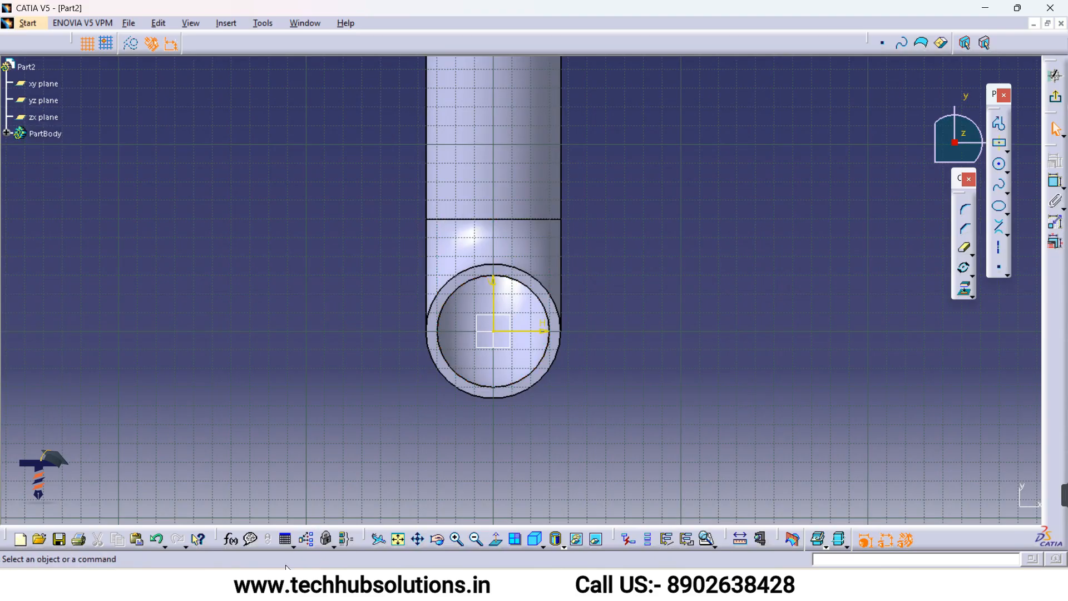
left_click(276, 584)
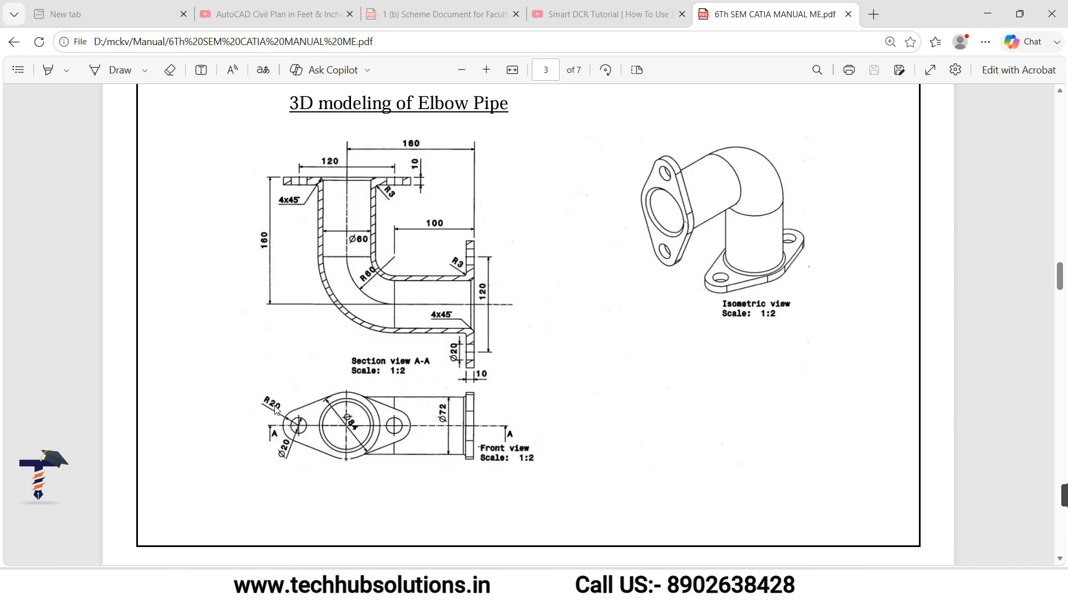
left_click(764, 584)
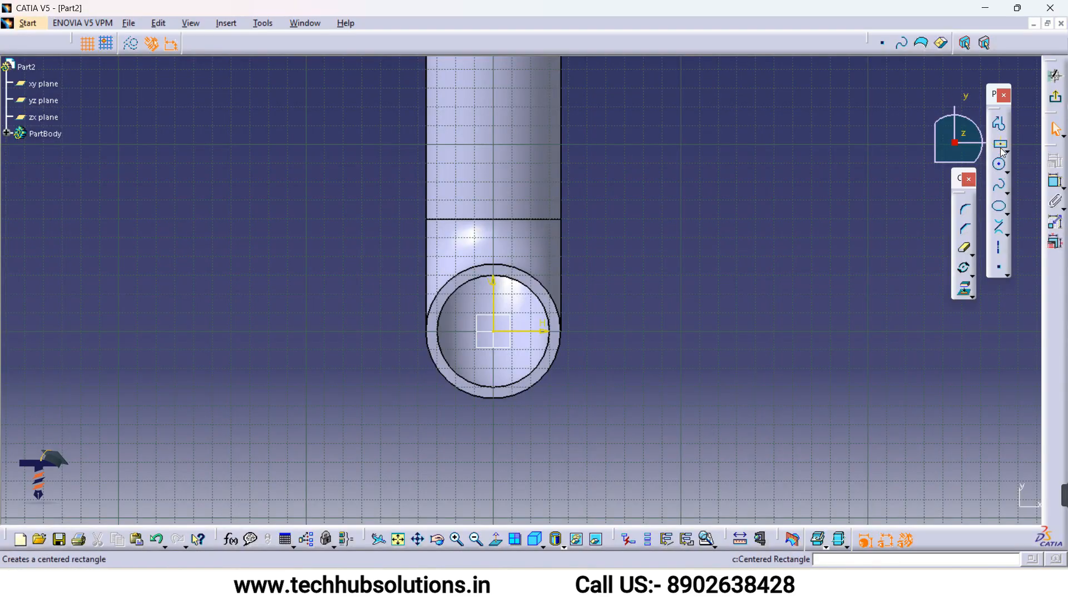
- Draw a vertical axis upward from the sketch origin and dimension its length to 60 mm
left_click(999, 249)
left_click(494, 331)
left_click(493, 215)
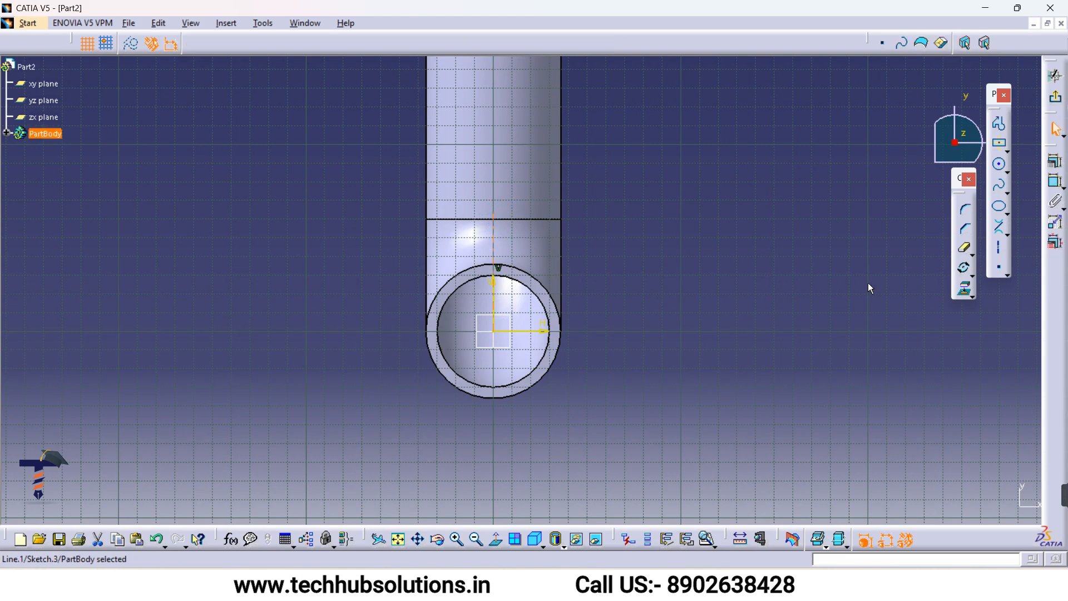
left_click(1054, 181)
left_click(626, 291)
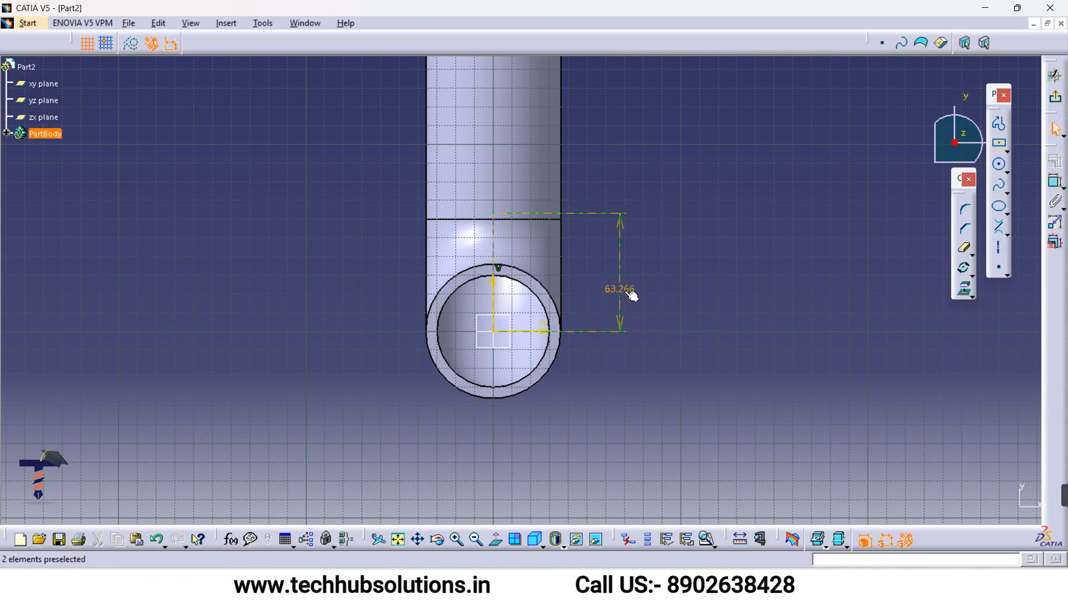
double_click(632, 295)
type("60")
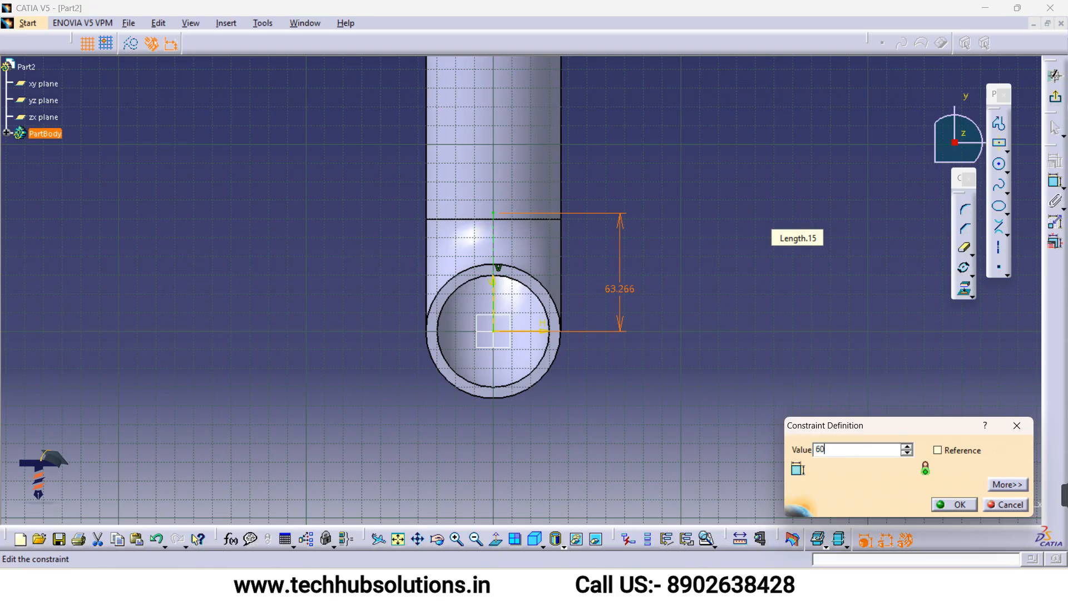
key("Return")
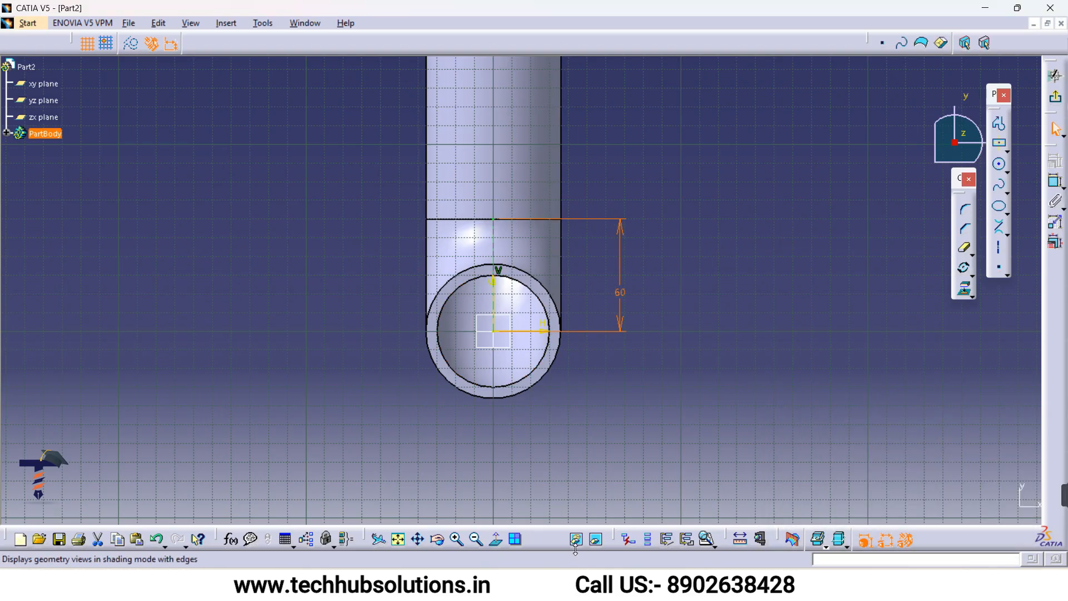
- Draw a circle centred on the origin around the pipe's outer edge and constrain its radius to 42 mm
left_click(1000, 166)
left_click(493, 331)
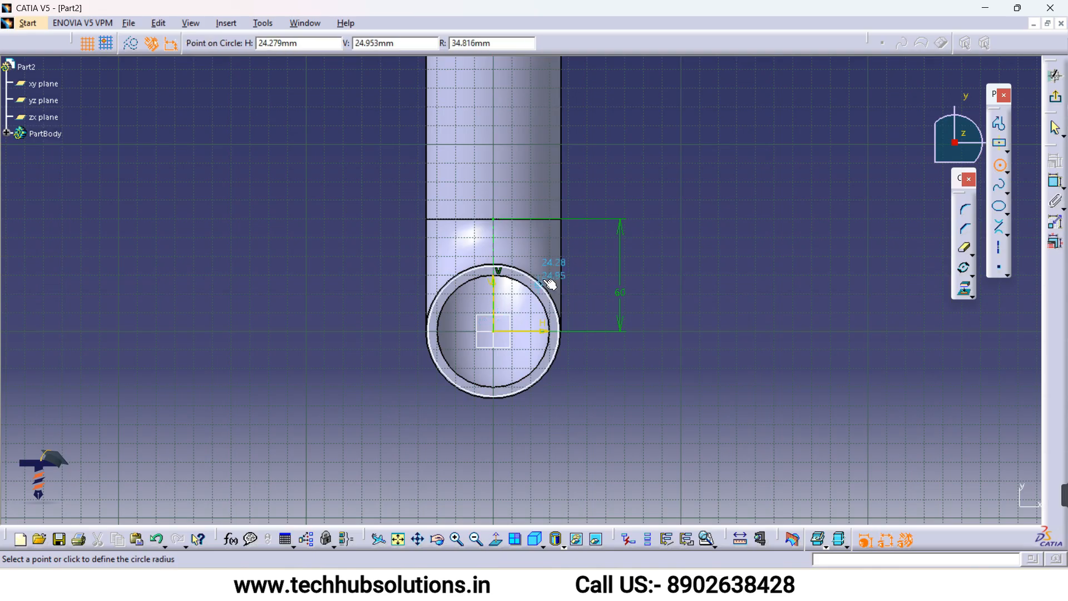
left_click(556, 277)
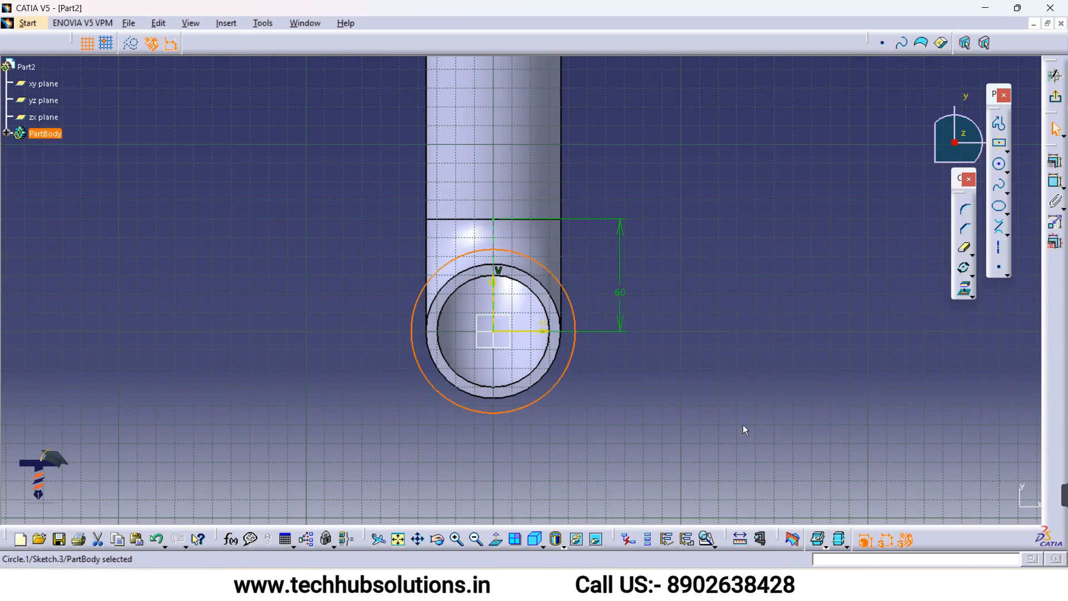
left_click(1055, 187)
left_click(692, 398)
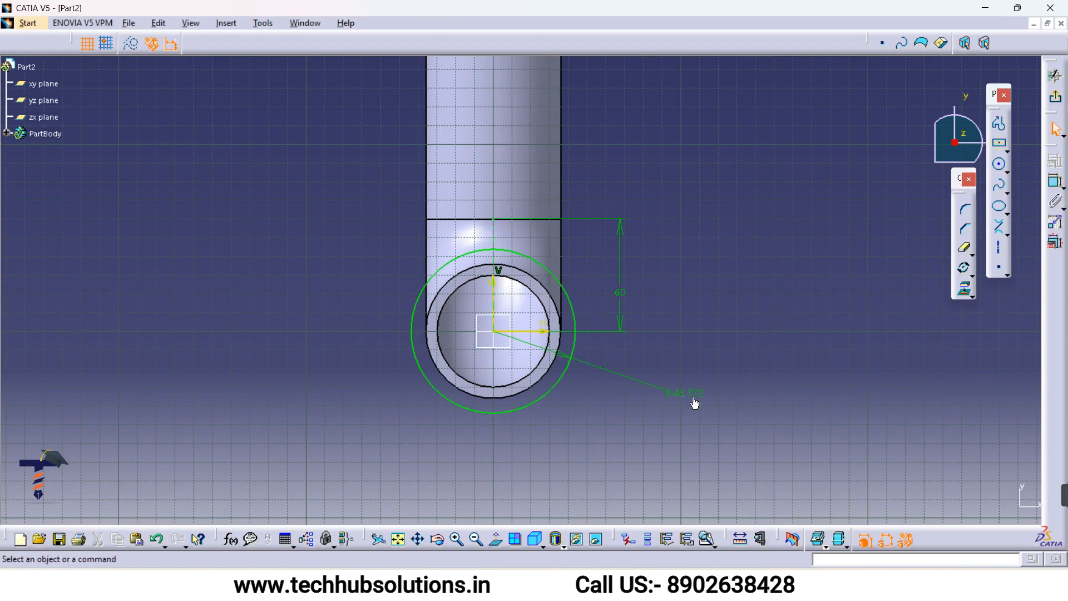
double_click(684, 392)
type("42")
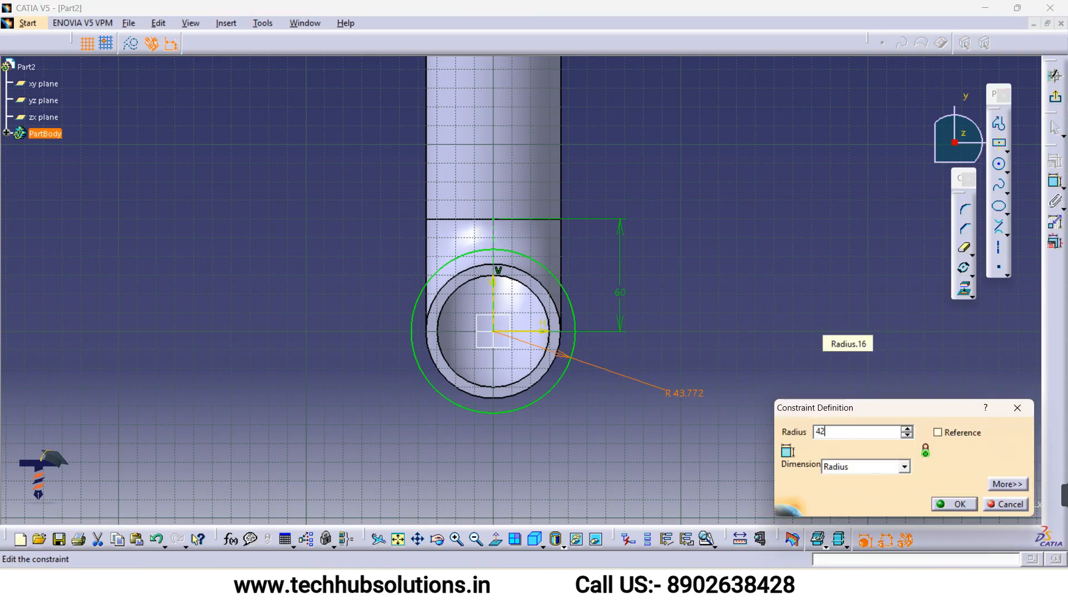
key("Return")
left_click(875, 296)
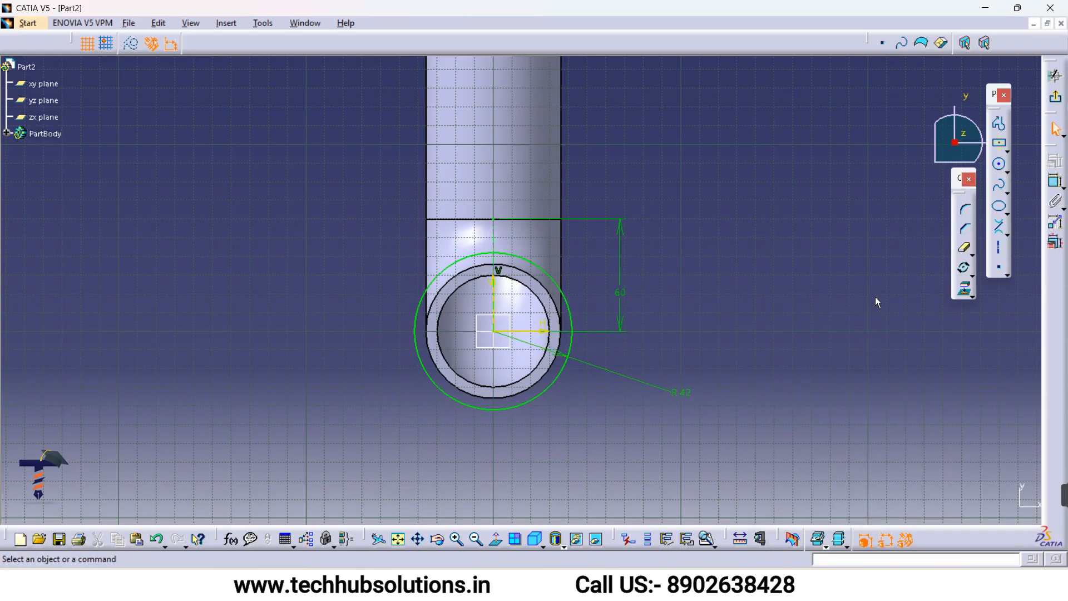
- Draw a vertical line upward from the origin along the axis and dimension its length to 60 mm
left_click(1008, 234)
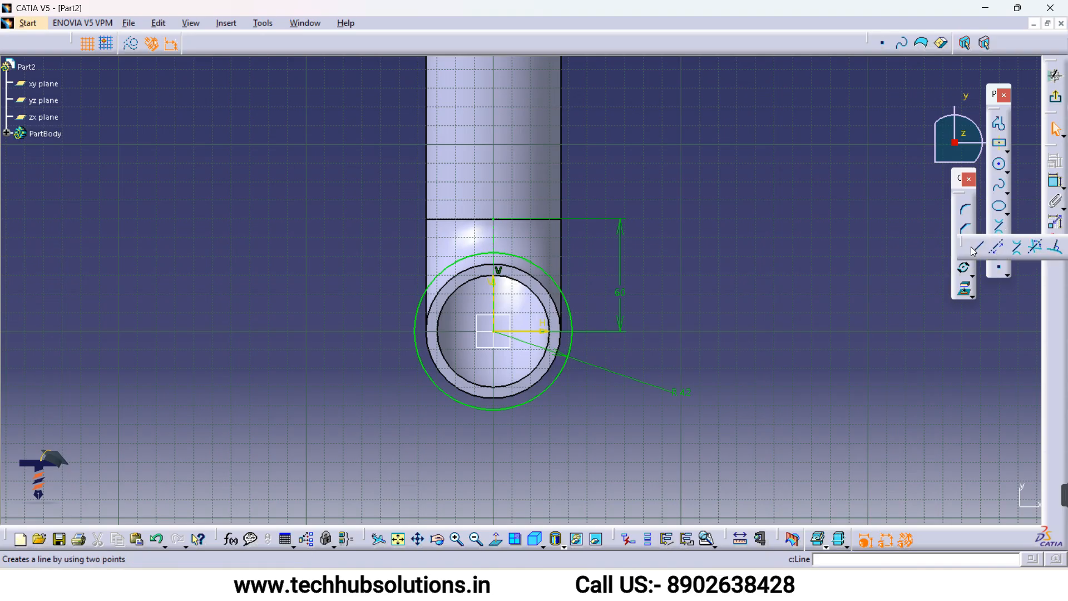
left_click(976, 246)
left_click(494, 331)
left_click(494, 173)
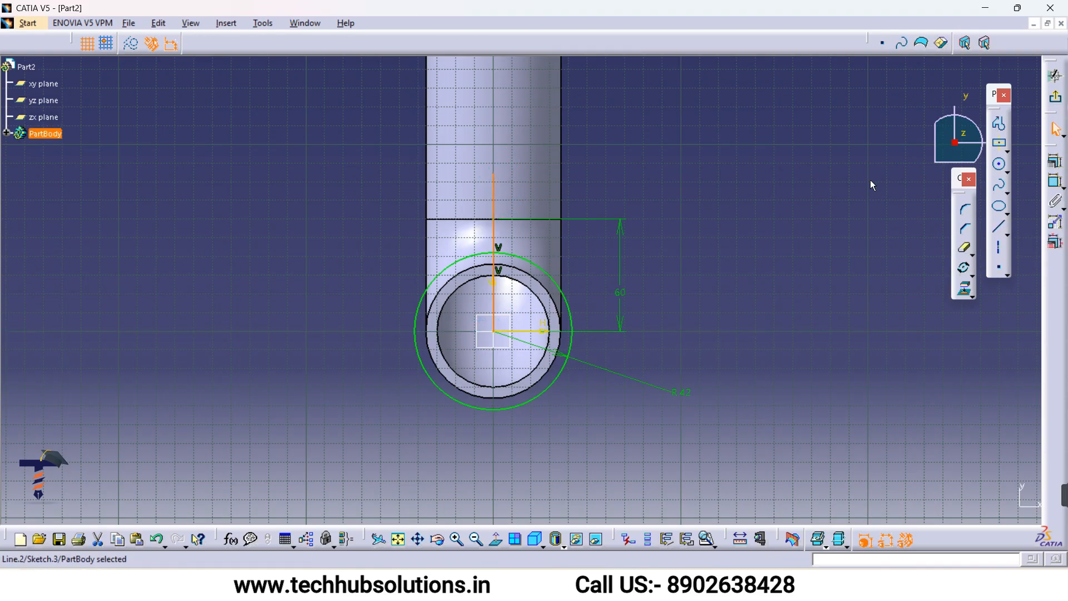
left_click(1055, 161)
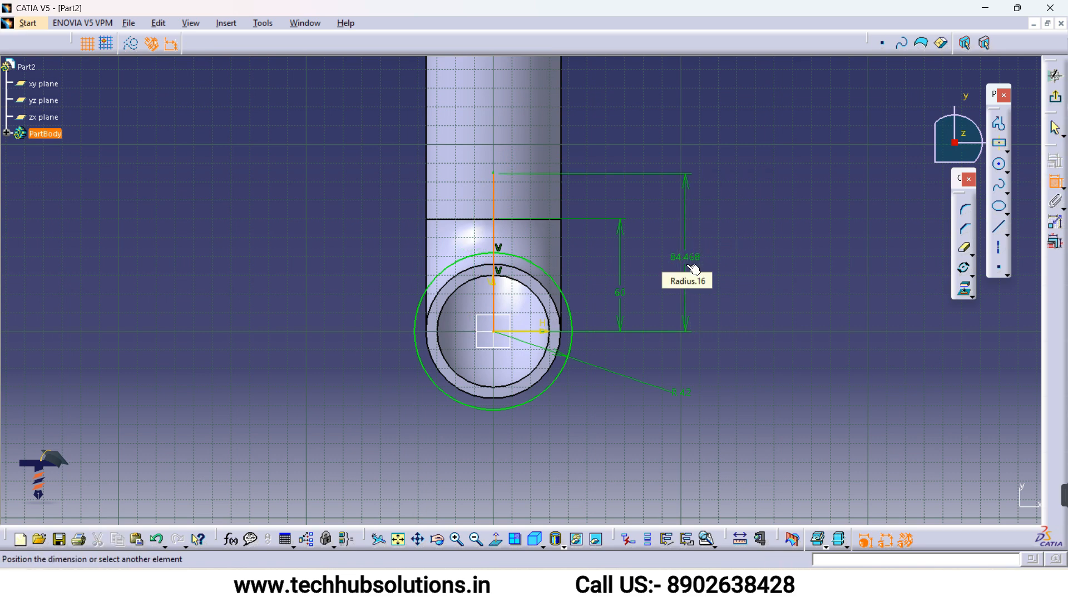
double_click(702, 264)
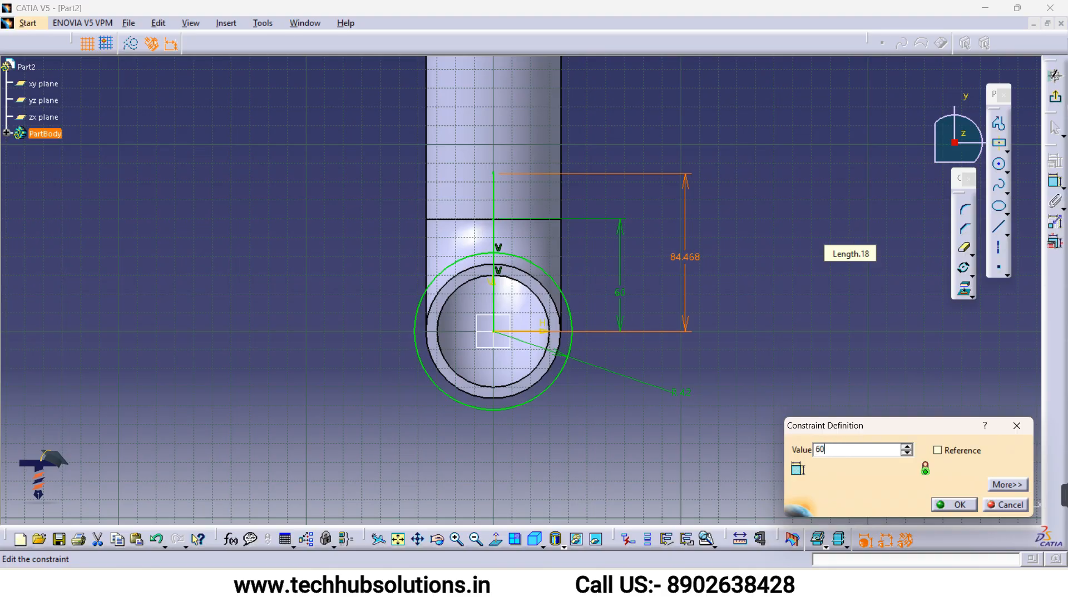
key("Return")
- Draw two concentric circles of about 11 mm and 23 mm radius centred on the vertical line's upper endpoint
mouse_move(586, 336)
middle_mouse_down()
mouse_move(567, 374)
mouse_move(579, 336)
middle_mouse_up()
left_click(999, 163)
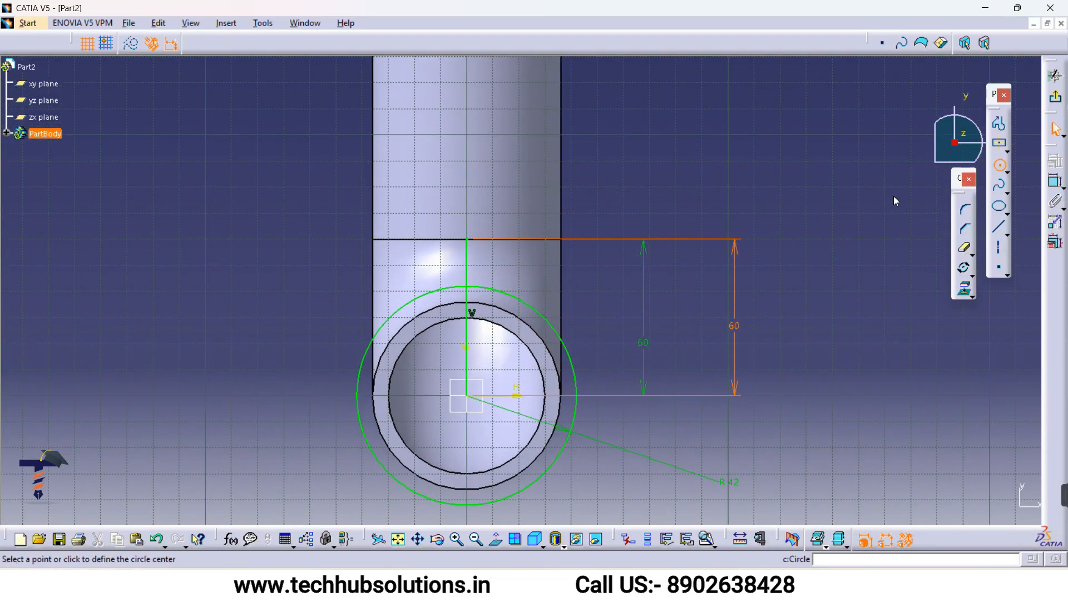
left_click(468, 240)
left_click(488, 219)
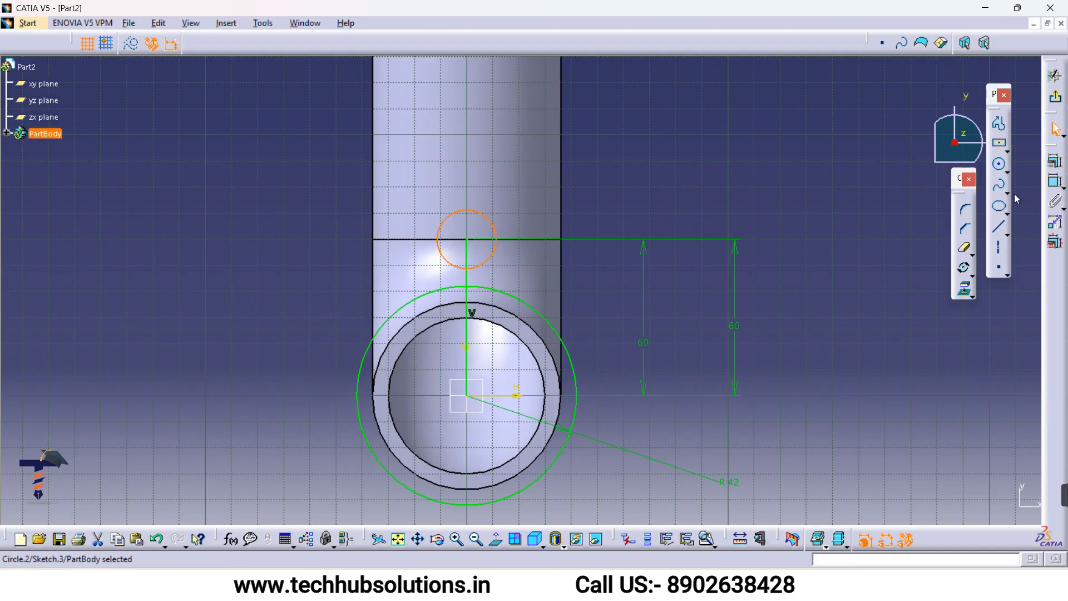
left_click(999, 164)
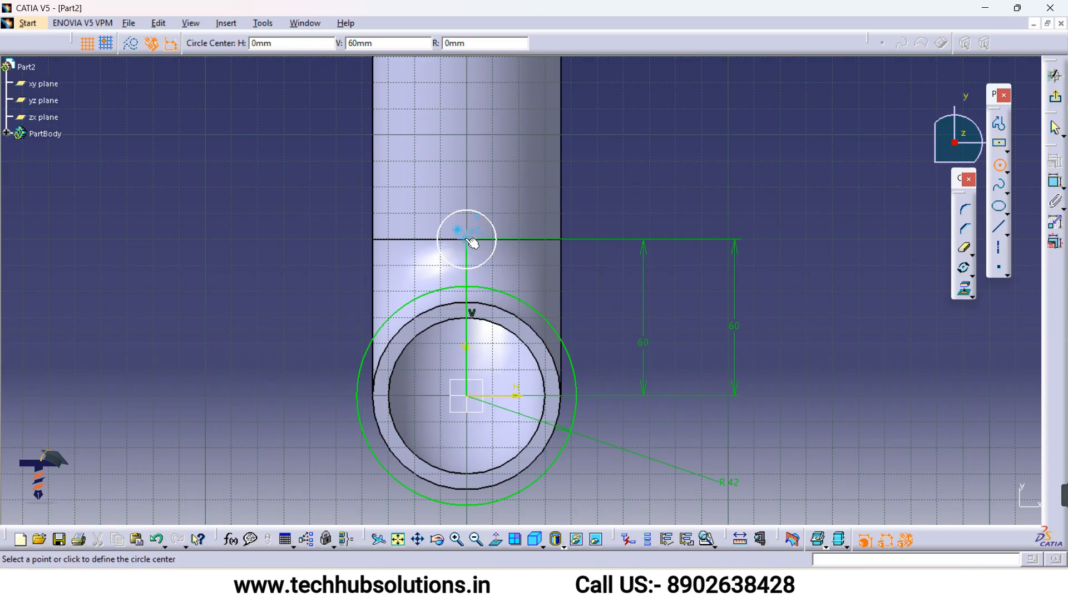
left_click(517, 204)
- Constrain the outer of the two small concentric circles to a 20 mm radius and the inner one to 10 mm
left_click(1054, 180)
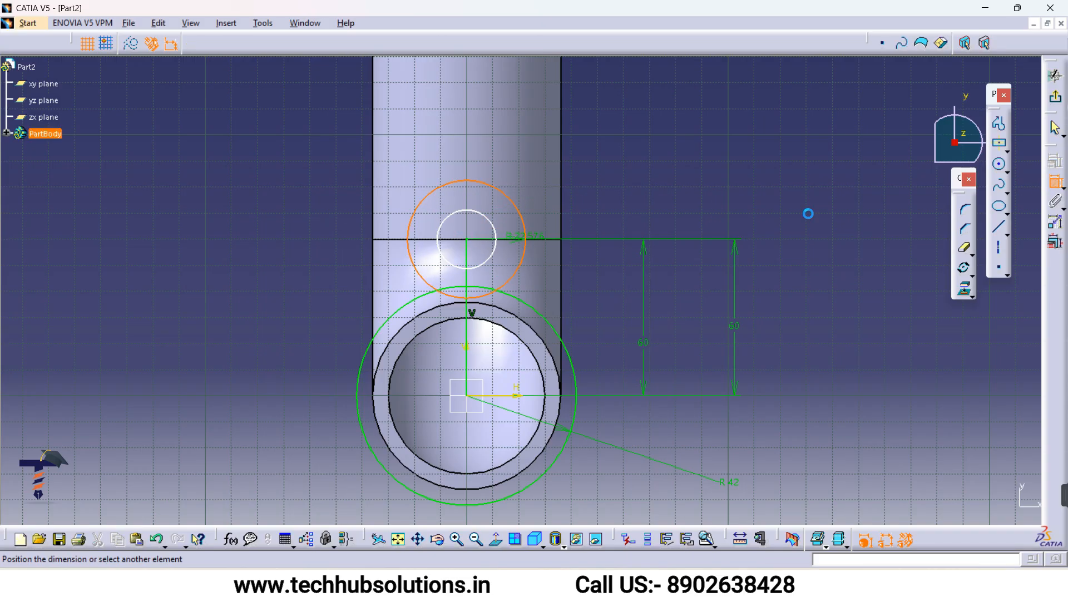
double_click(624, 210)
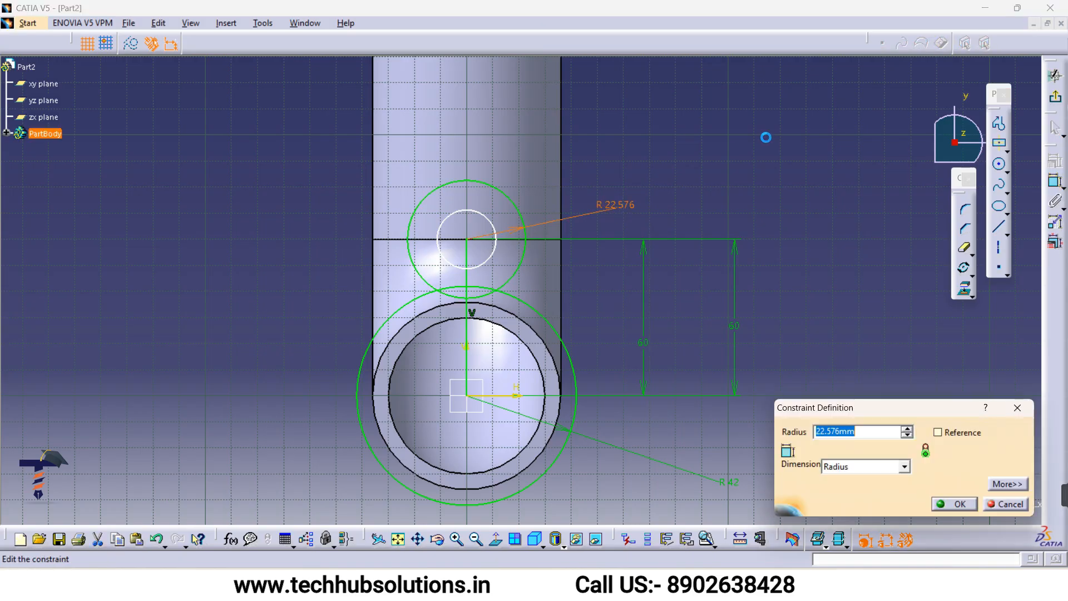
key("Return")
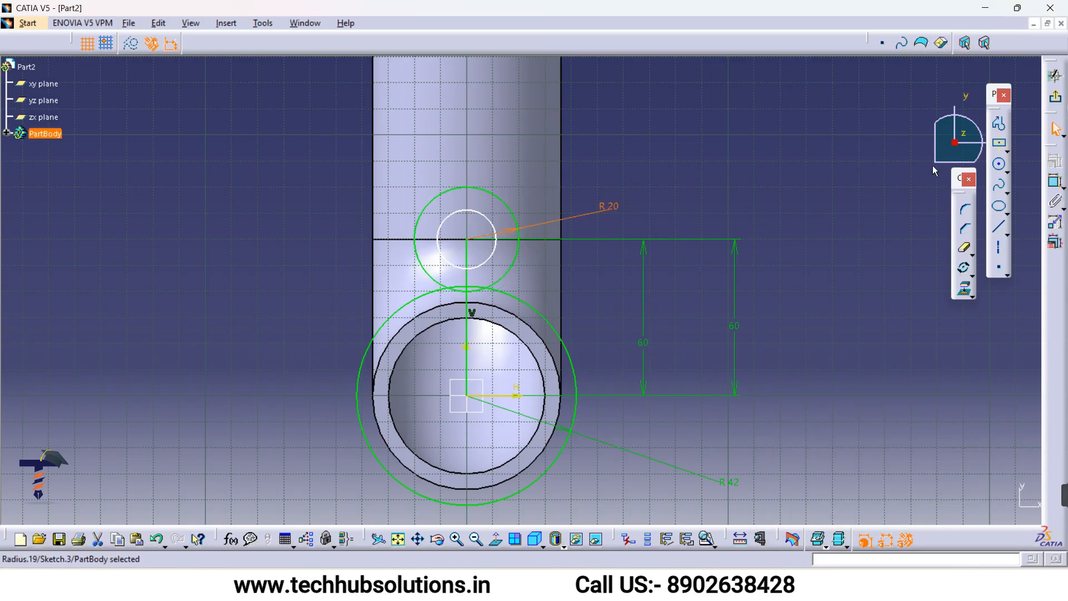
left_click(1055, 181)
left_click(488, 223)
double_click(612, 187)
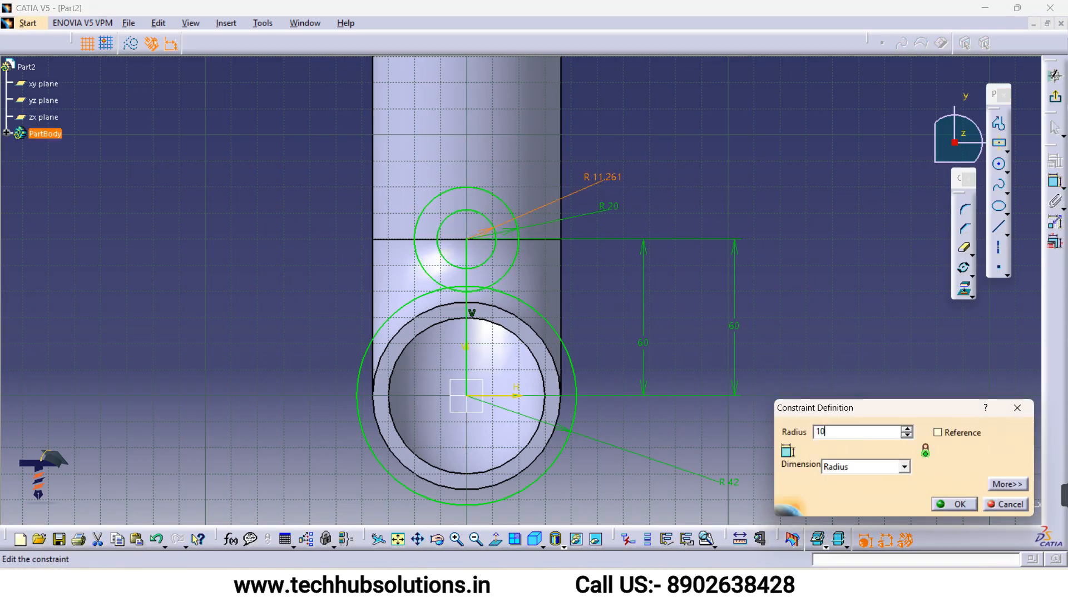
type("10")
key("Return")
left_click(761, 156)
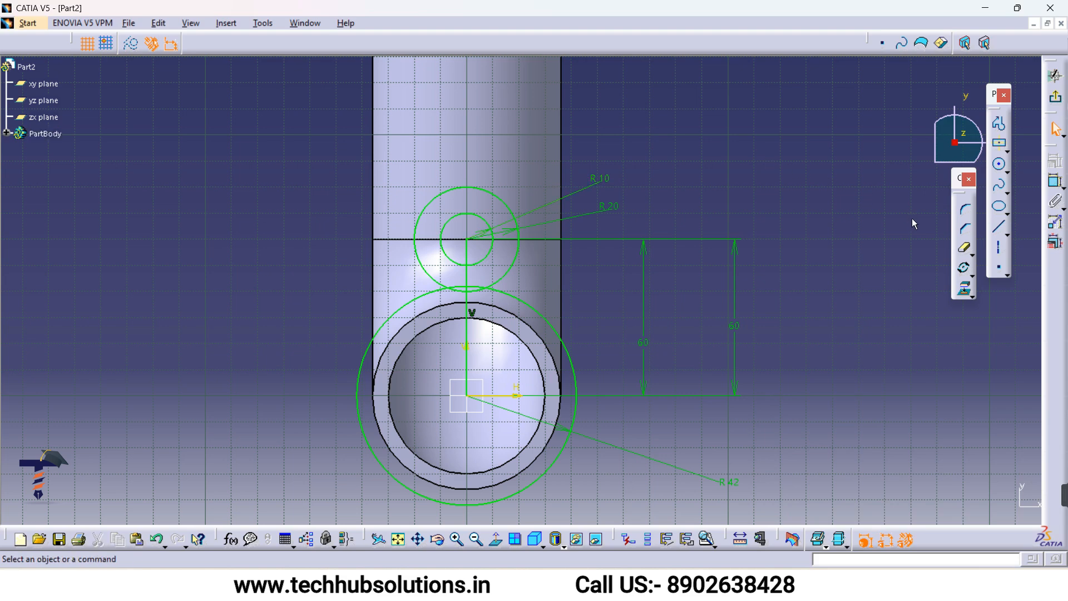
- Connect the 20 mm radius circle to the 42 mm radius circle with a bi-tangent line on each side
left_click(1007, 235)
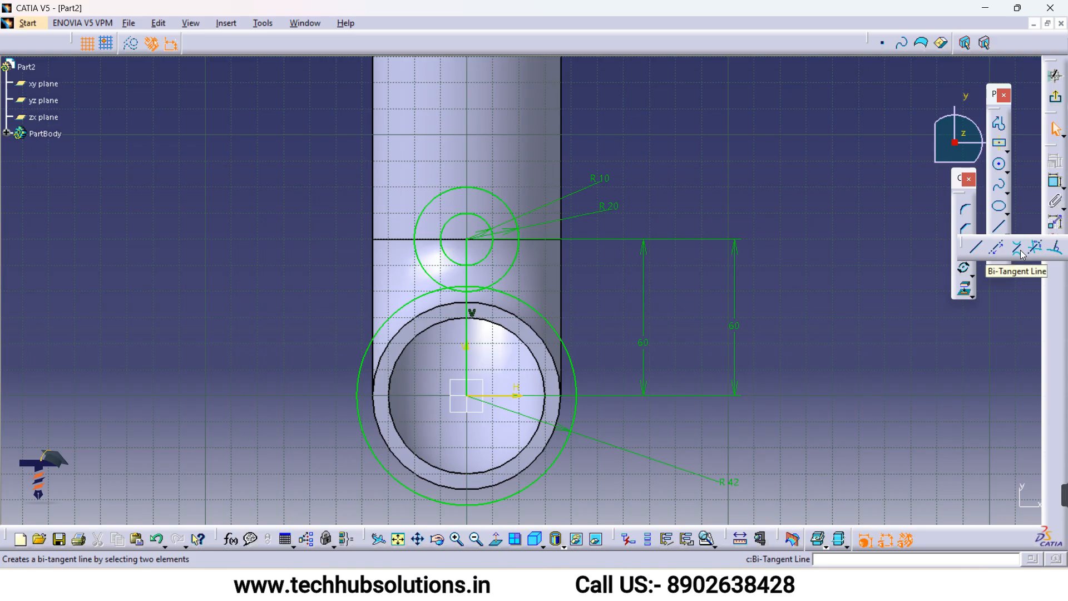
left_click(1019, 249)
left_click(414, 245)
left_click(370, 334)
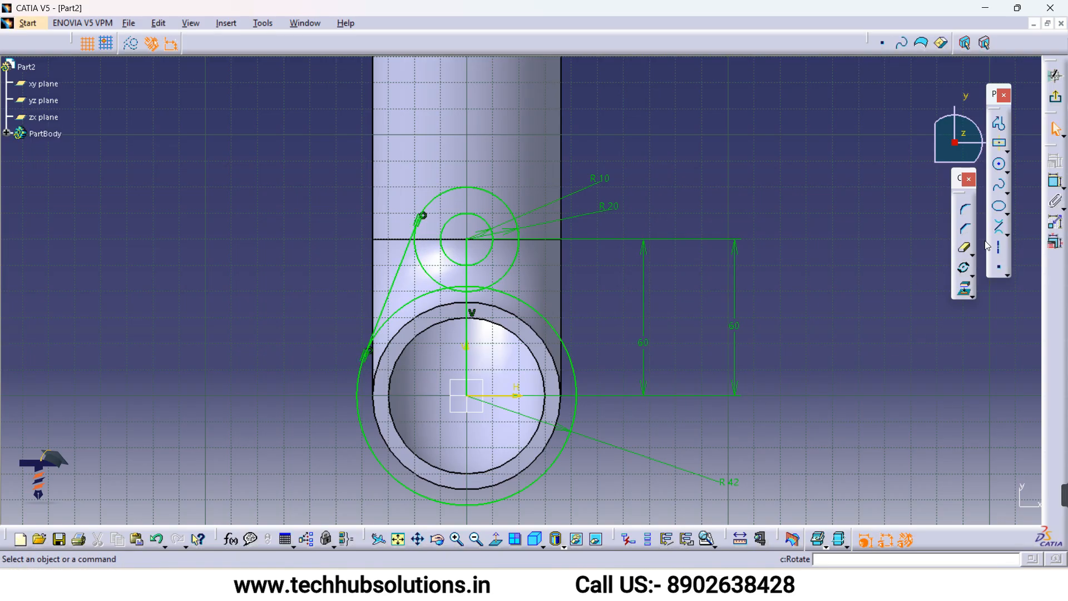
left_click(999, 228)
left_click(526, 243)
left_click(572, 355)
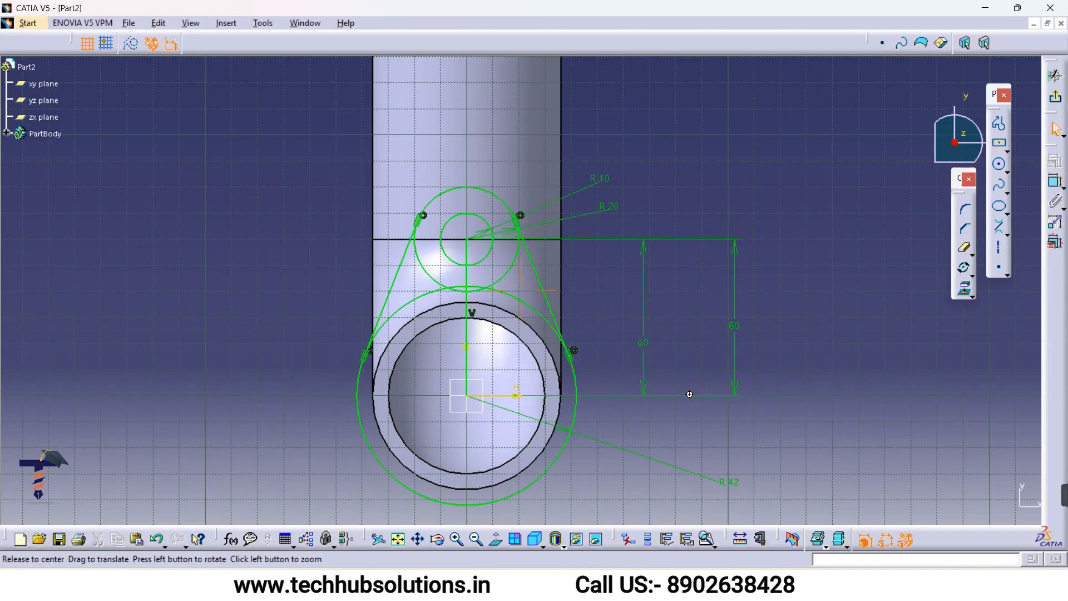
middle_click_drag(689, 393, 688, 351)
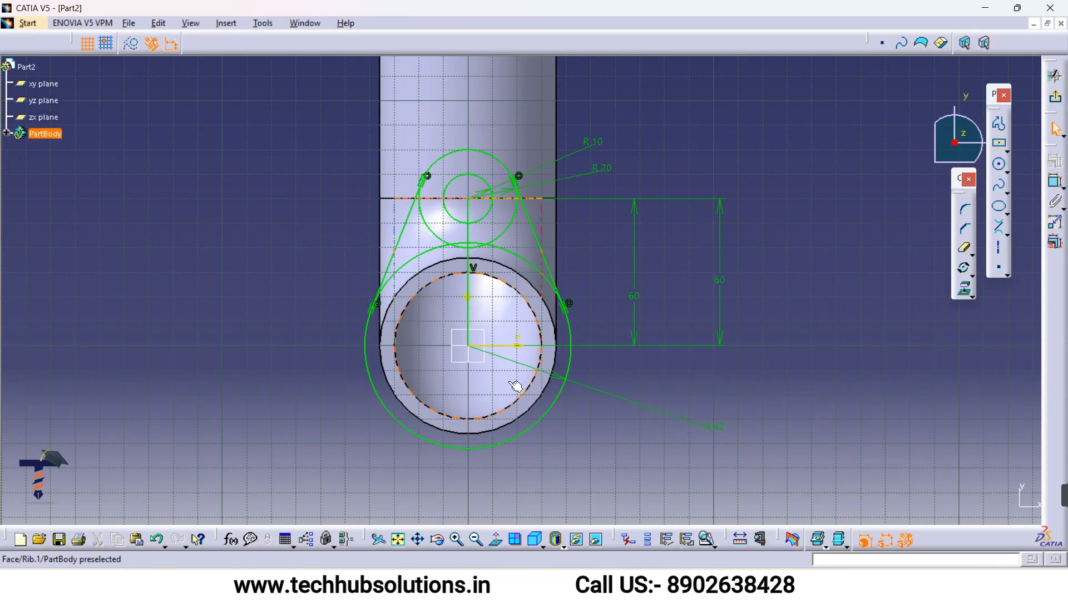
- Mirror the 20 mm radius circle, both tangent lines and the 10 mm radius hole circle about the horizontal axis
left_click(510, 234)
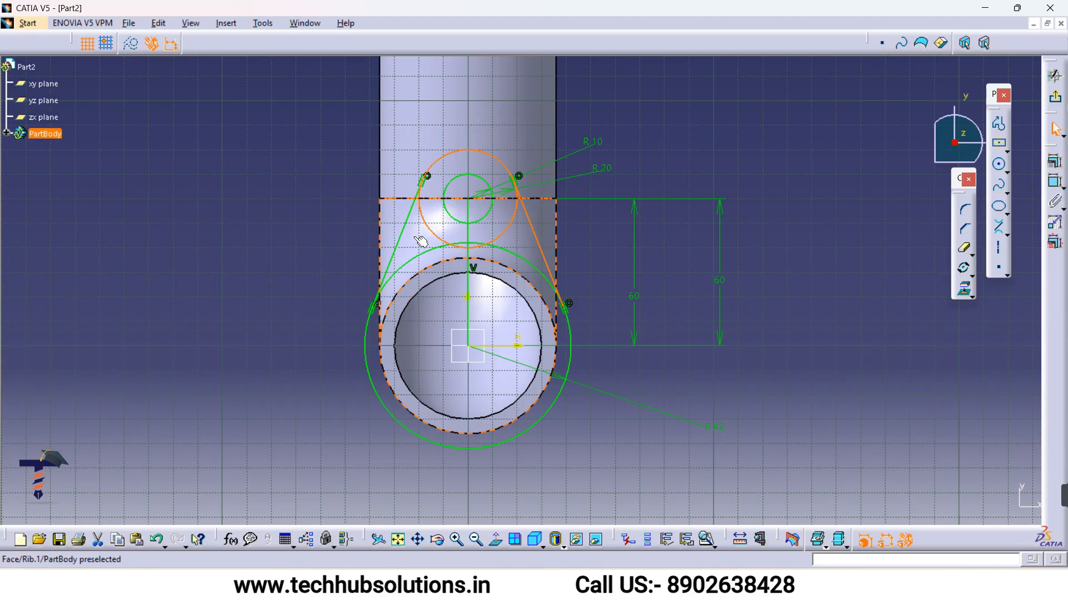
left_click(399, 238, "ctrl")
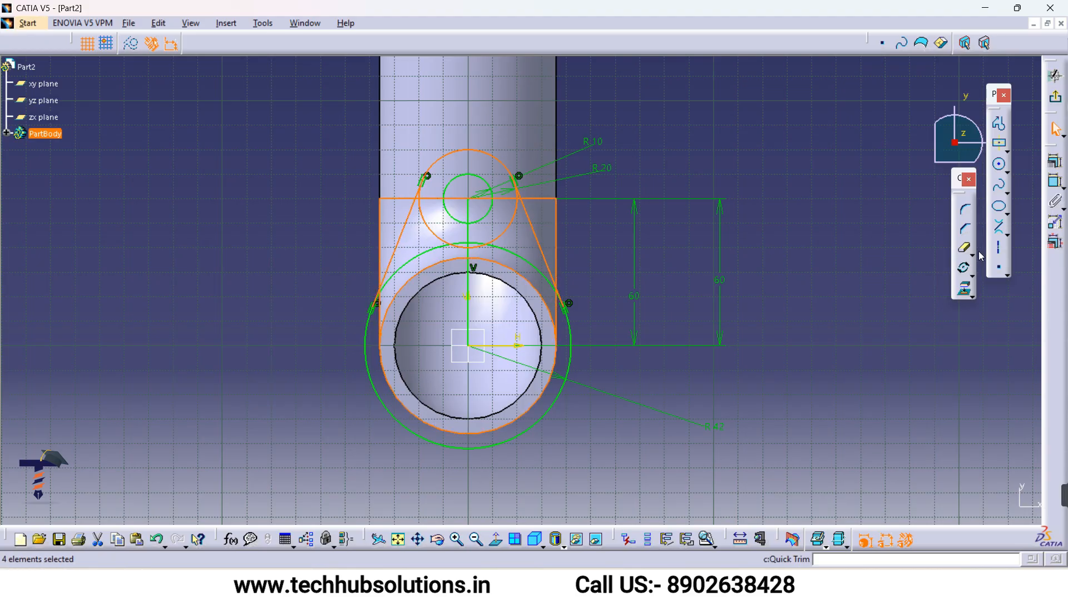
left_click(973, 272)
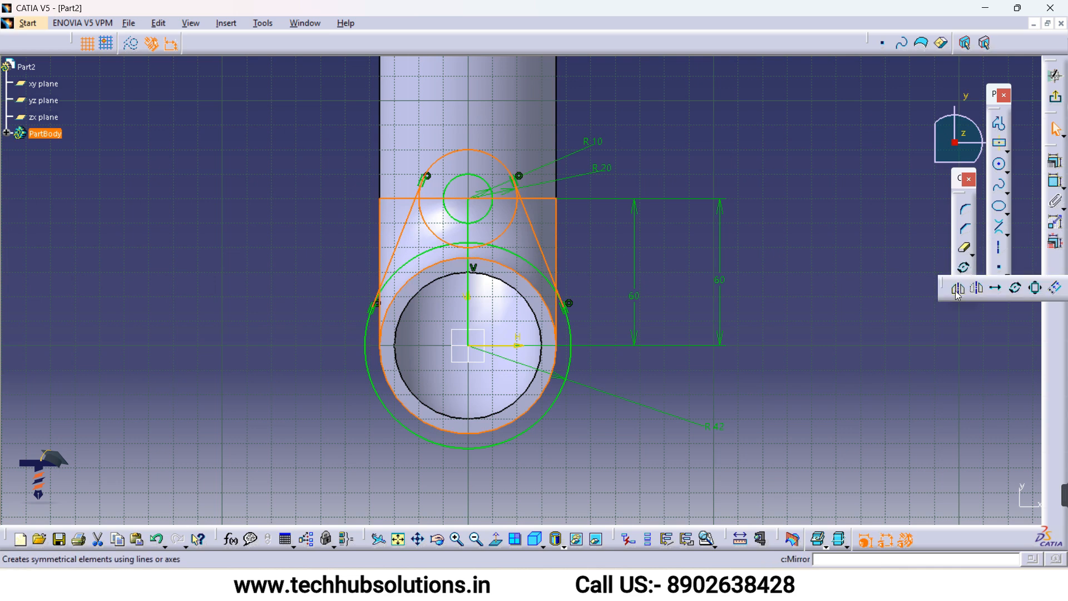
left_click(957, 288)
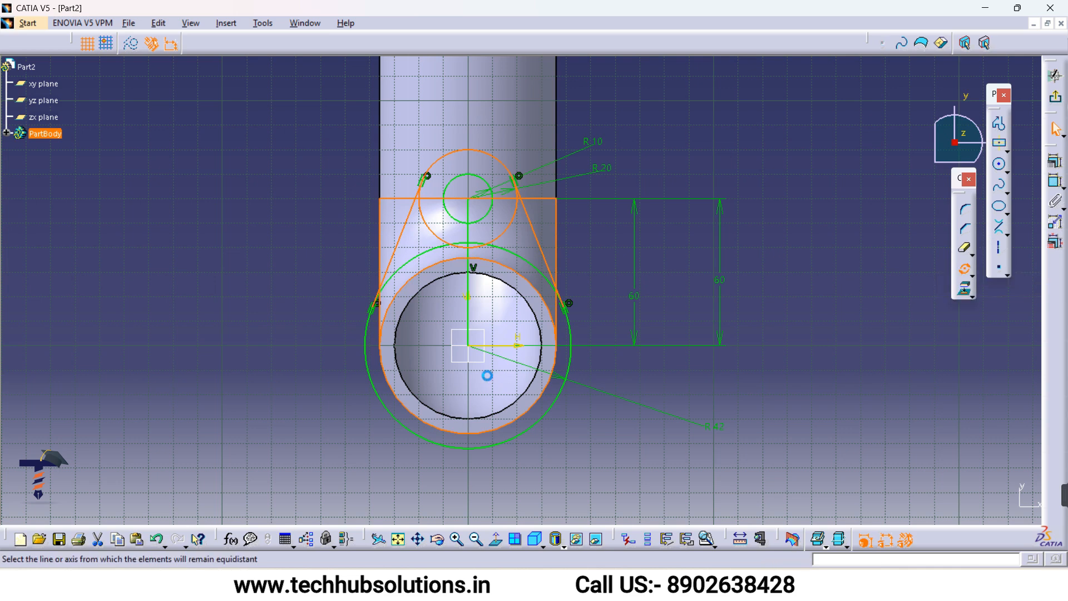
left_click(517, 346)
middle_click_drag(575, 411, 565, 364)
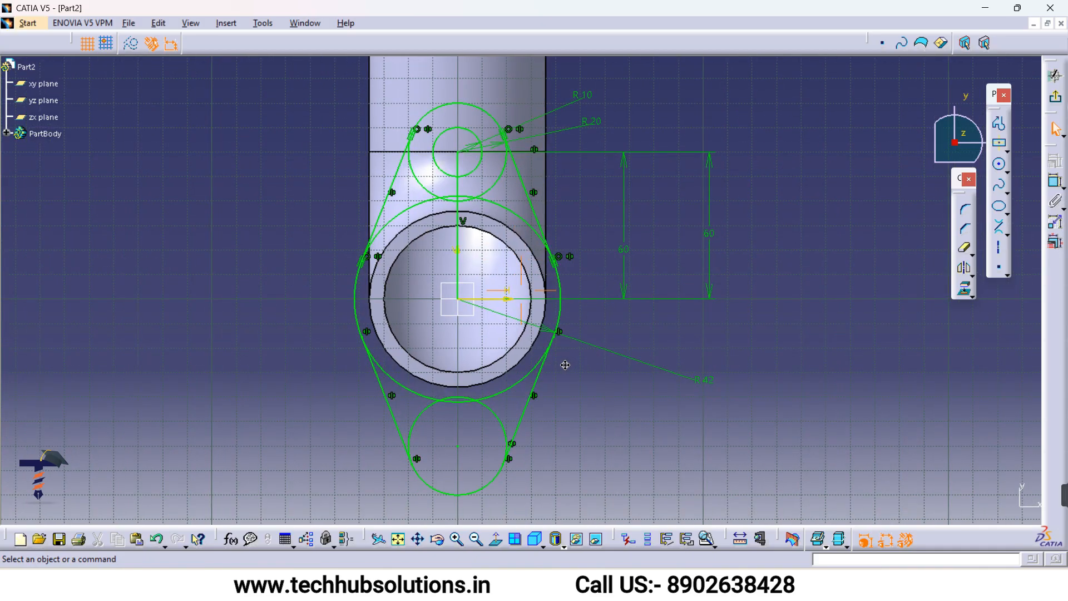
left_click(483, 170)
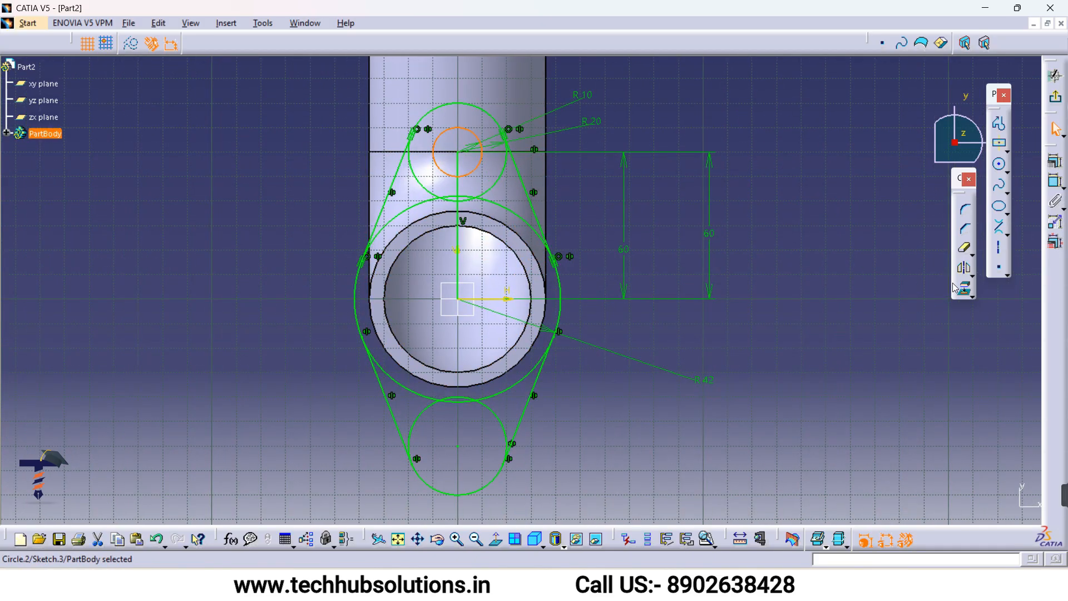
left_click(510, 300)
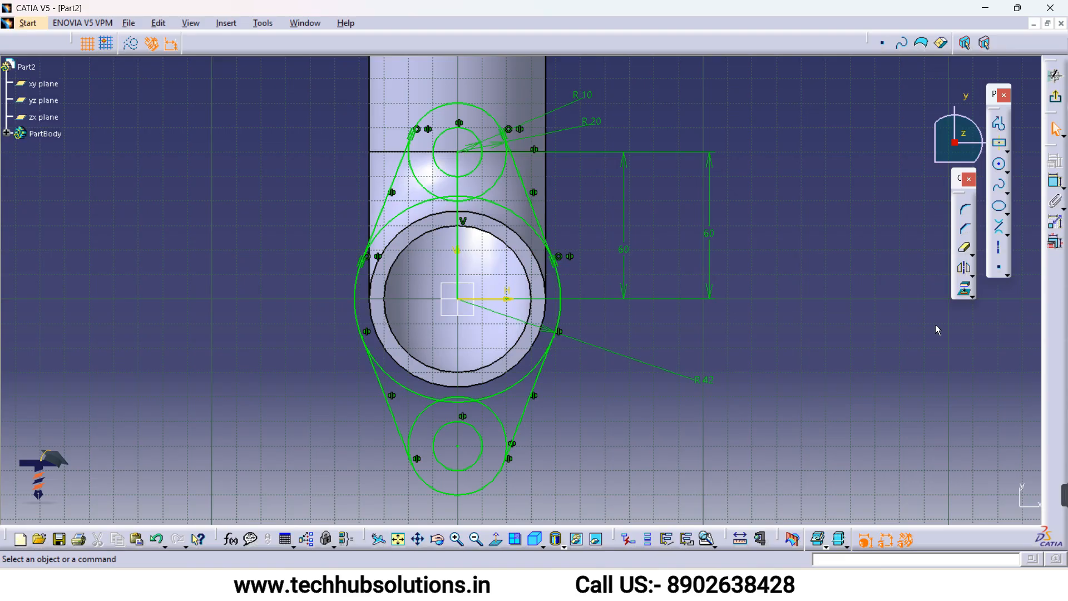
- Draw a circle centred on the origin along the pipe bore and constrain its radius to 30 mm
left_click(1000, 165)
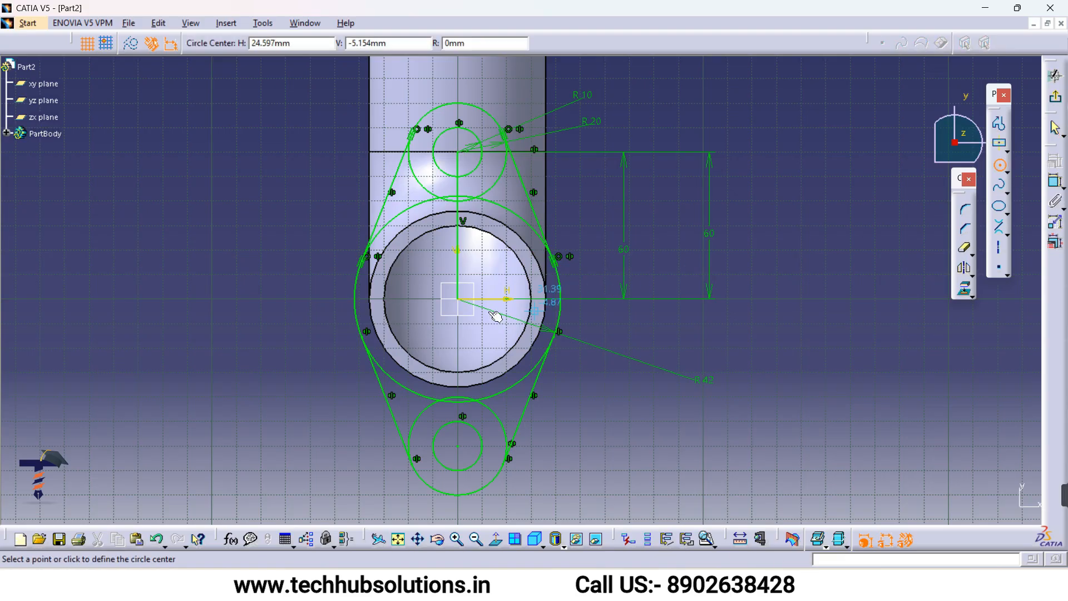
left_click(457, 298)
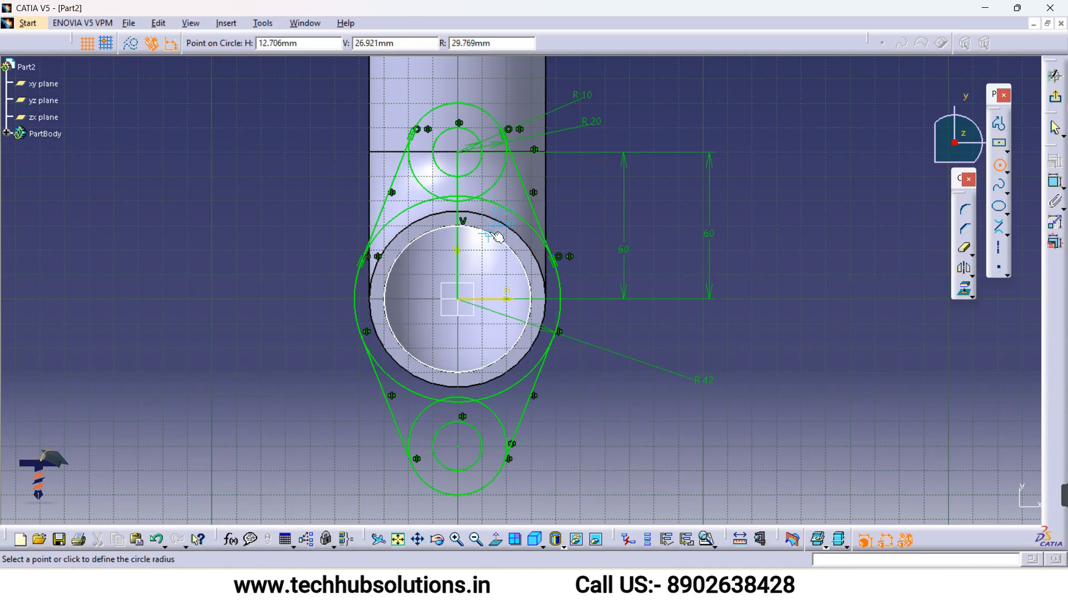
left_click(514, 251)
left_click(1054, 185)
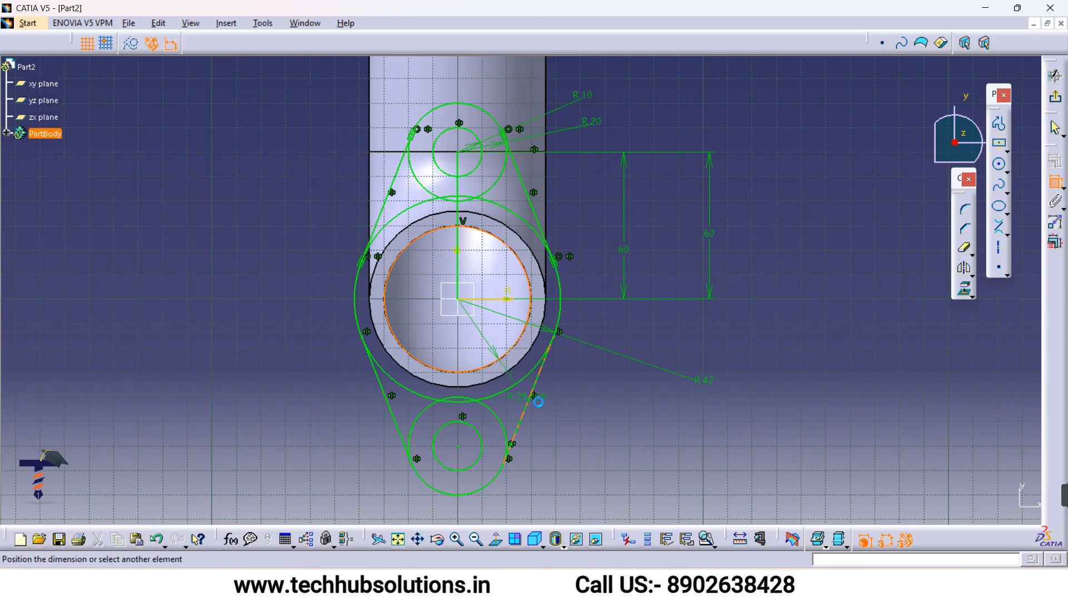
double_click(589, 405)
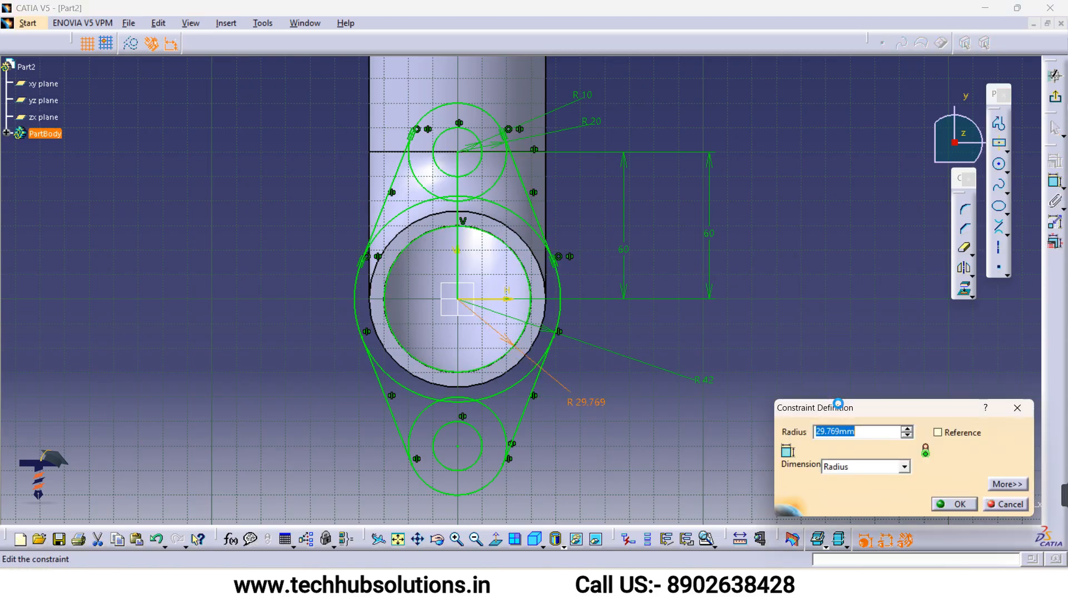
key("Return")
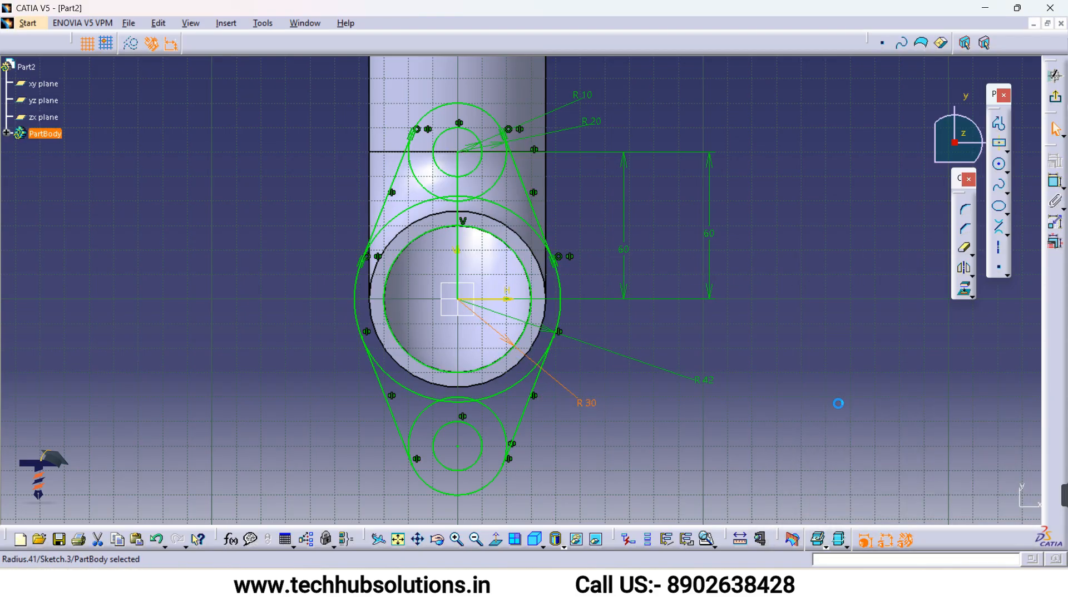
left_click(840, 410)
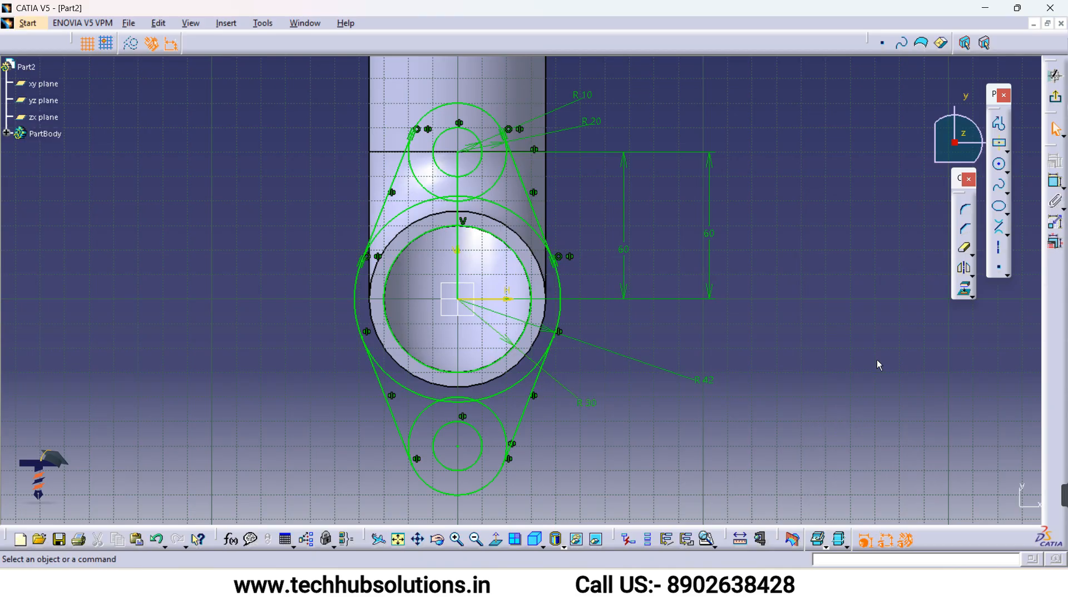
- Quick Trim the overlapping inner arcs of the 42 mm and both 20 mm radius circles, leaving only the outer flange outline
left_click(966, 250)
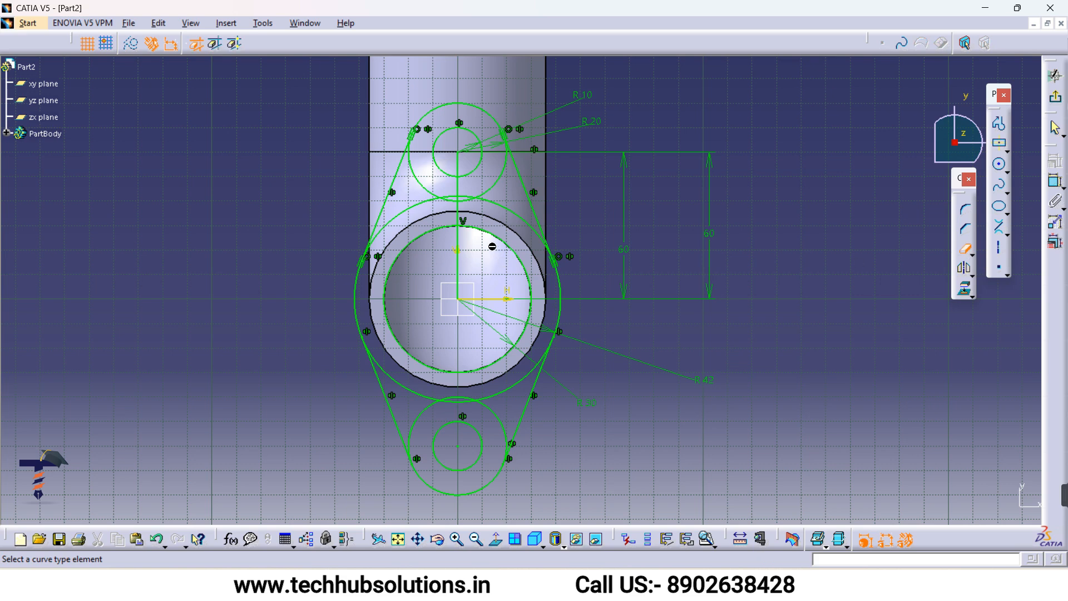
left_click(505, 208)
left_click(436, 196)
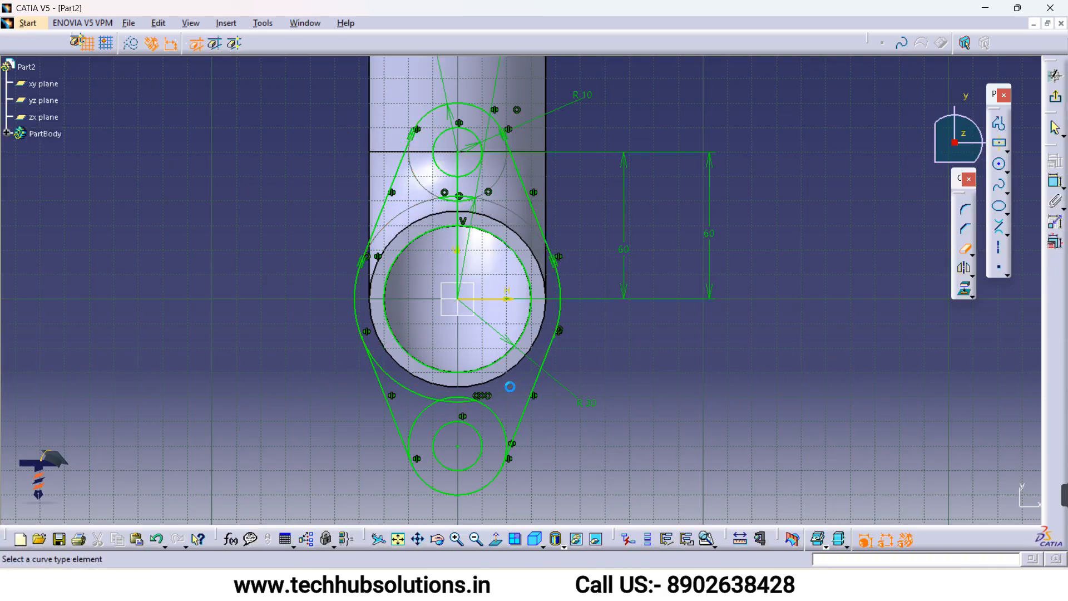
left_click(499, 418)
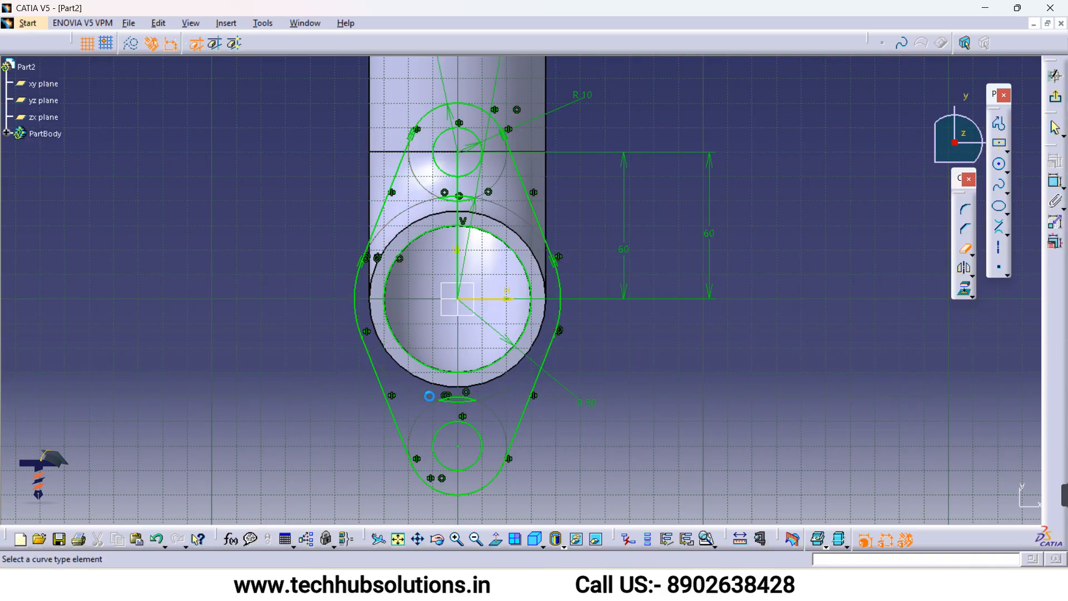
mouse_move(477, 406)
middle_mouse_down()
mouse_move(475, 391)
mouse_move(442, 378)
middle_mouse_up()
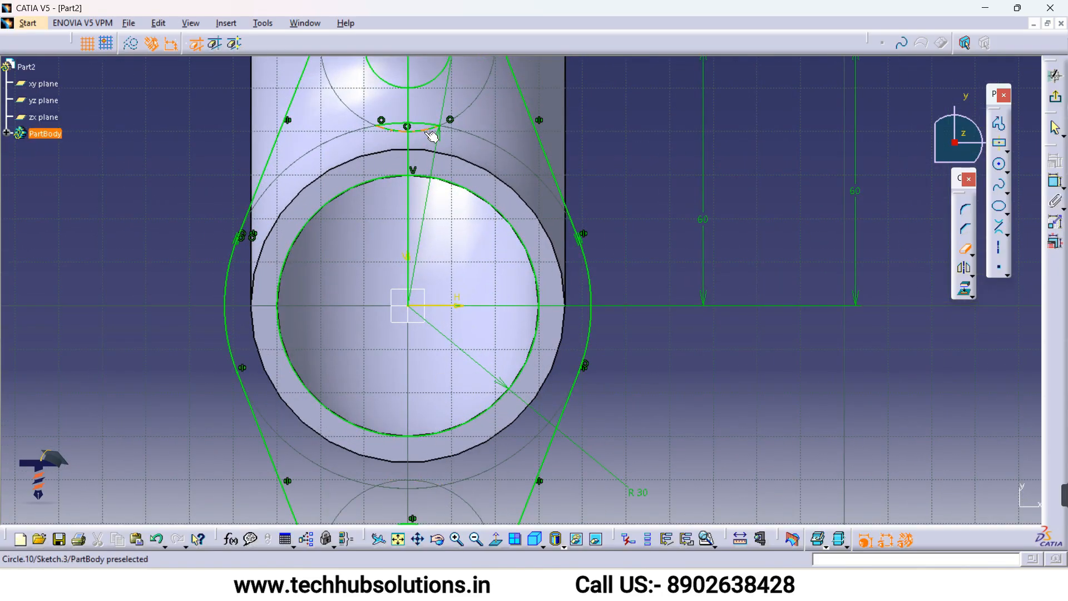
left_click(406, 125)
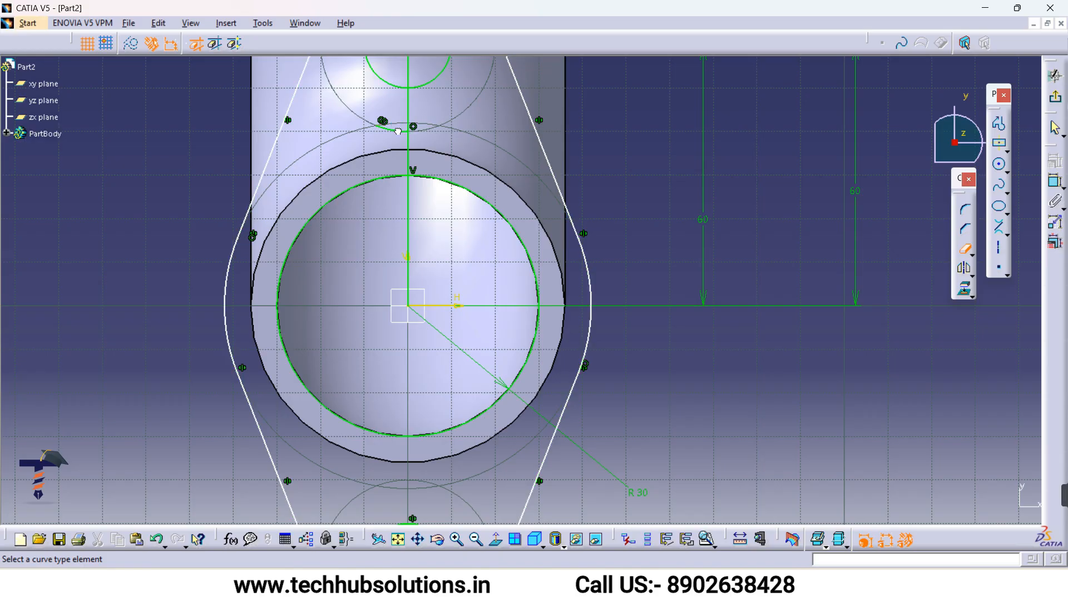
left_click(398, 130)
middle_click_drag(652, 390, 654, 456)
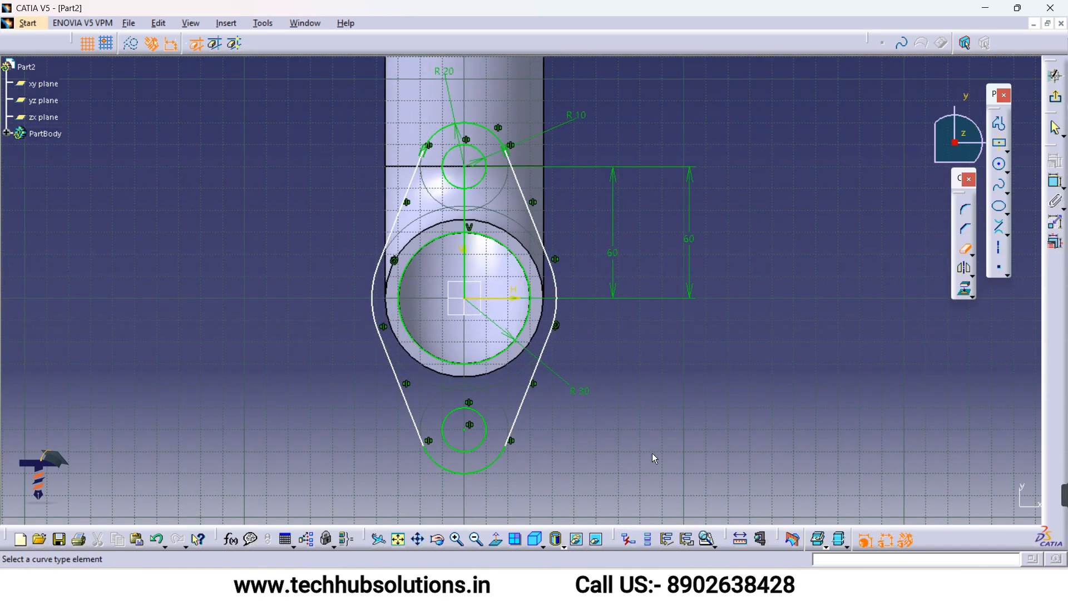
- Trim away the vertical line between the origin and the upper bolt hole's centre
left_click(461, 199)
left_click(554, 318)
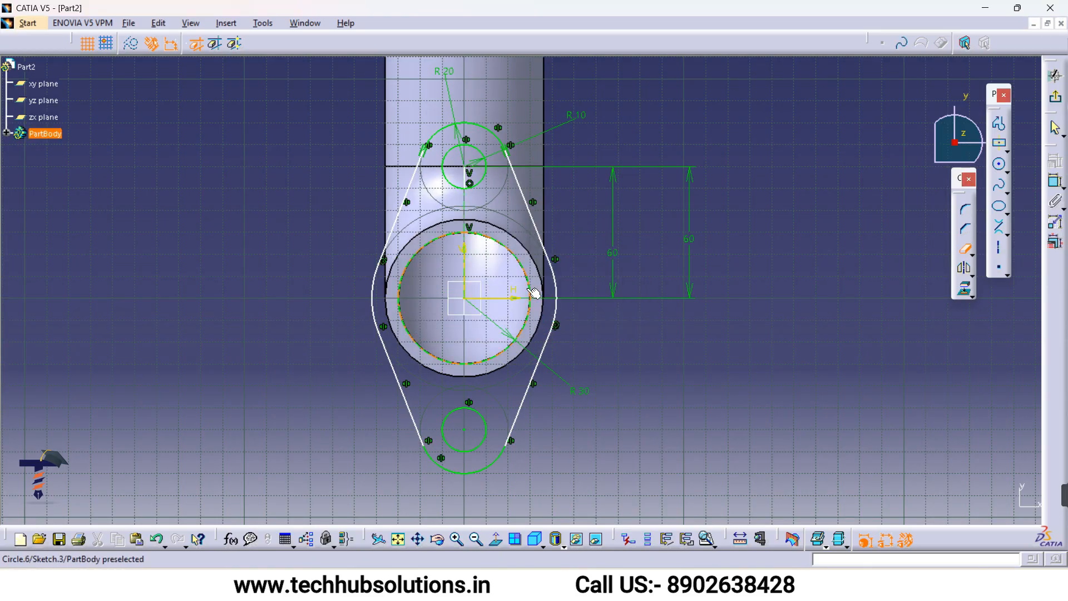
left_click(465, 178)
middle_click_drag(692, 385, 687, 420)
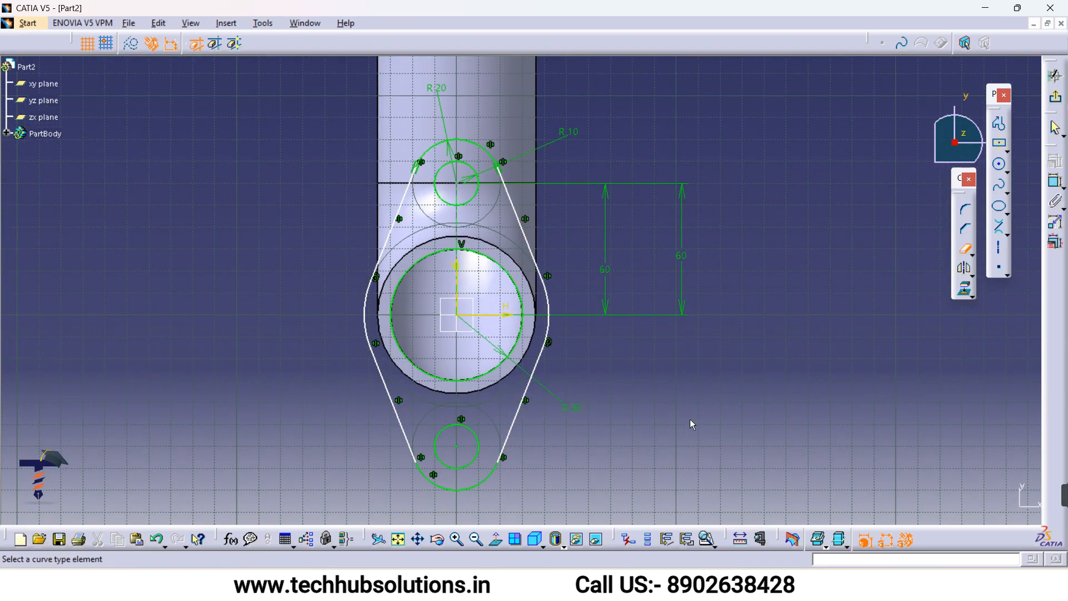
- Exit the sketch, check the flange thickness in the PDF drawing and pad the flange profile 10 mm
left_click(1056, 104)
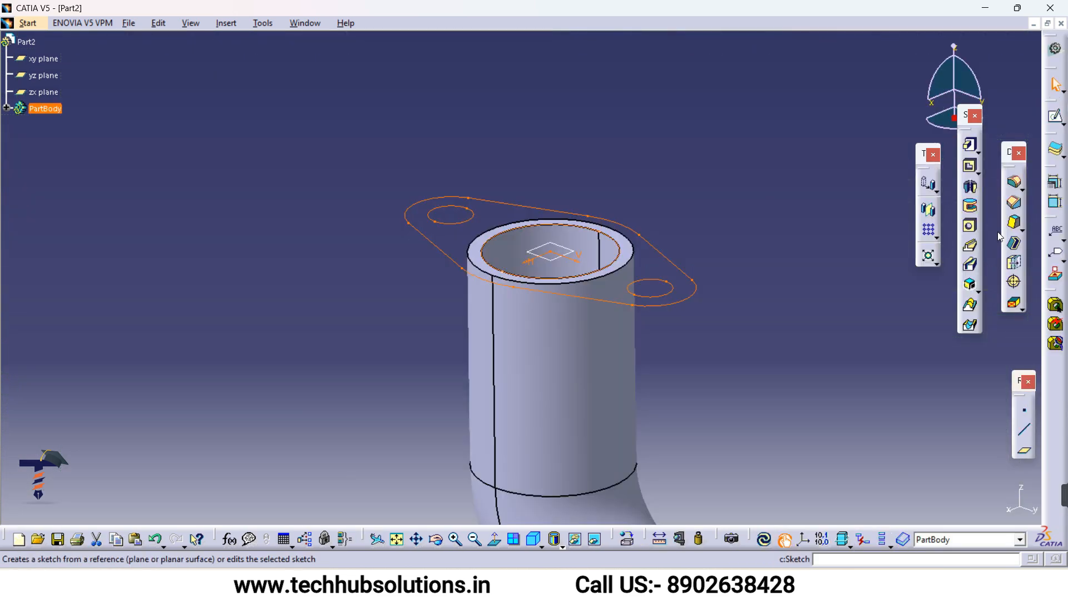
left_click(969, 146)
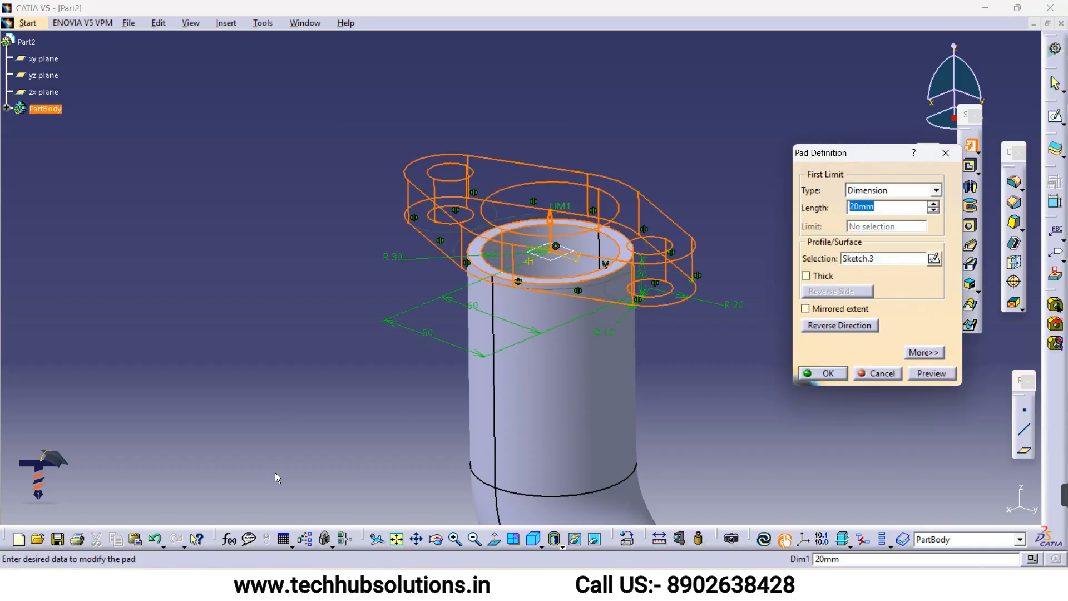
left_click(275, 583)
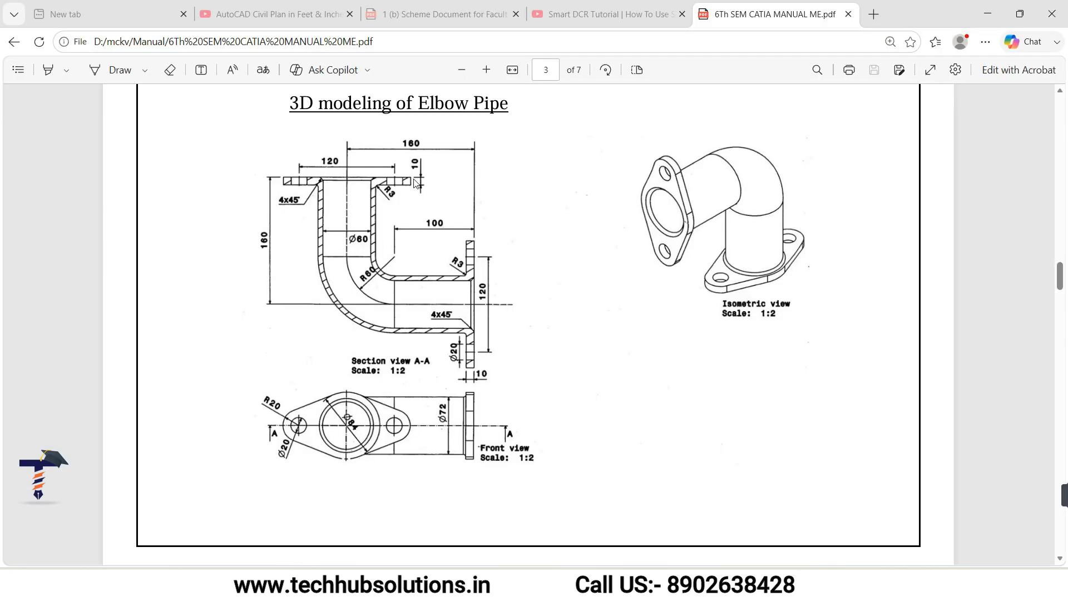
left_click(784, 548)
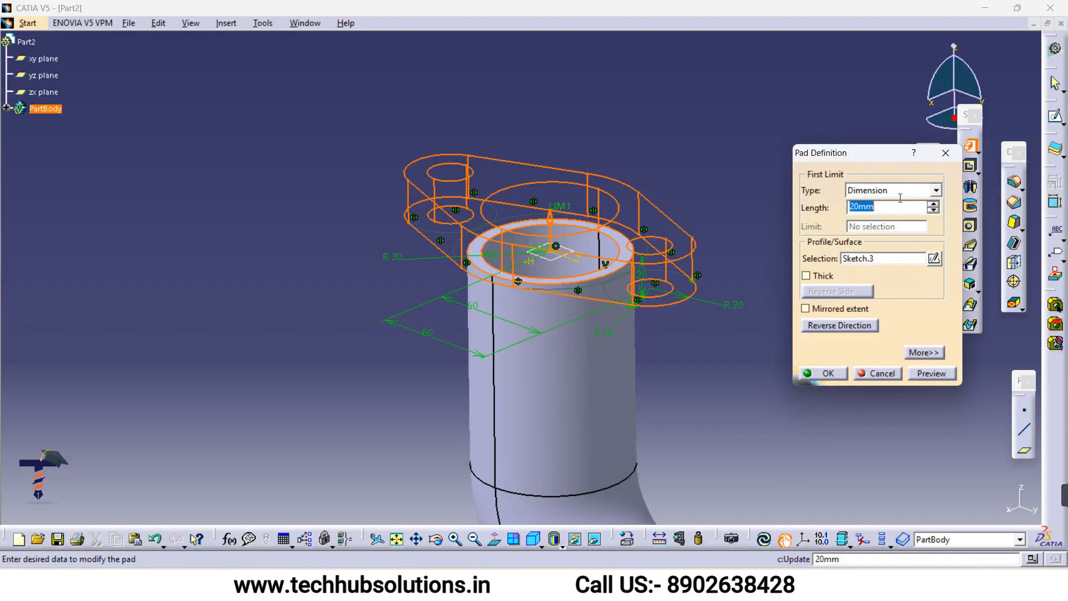
type("10")
left_click(929, 373)
middle_click_drag(899, 373, 771, 377)
left_click(807, 373)
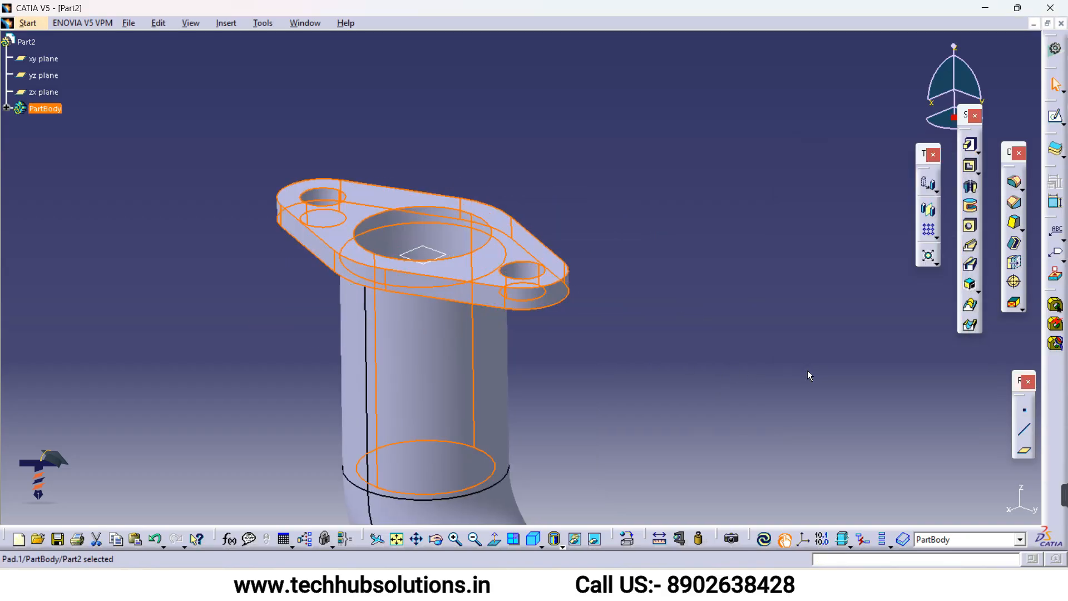
left_click(715, 327)
- Open a sketch on the annular end face of the horizontal pipe leg and view it normal to the sketch plane
middle_click_drag(461, 317, 649, 348)
middle_click_drag(784, 146, 708, 283)
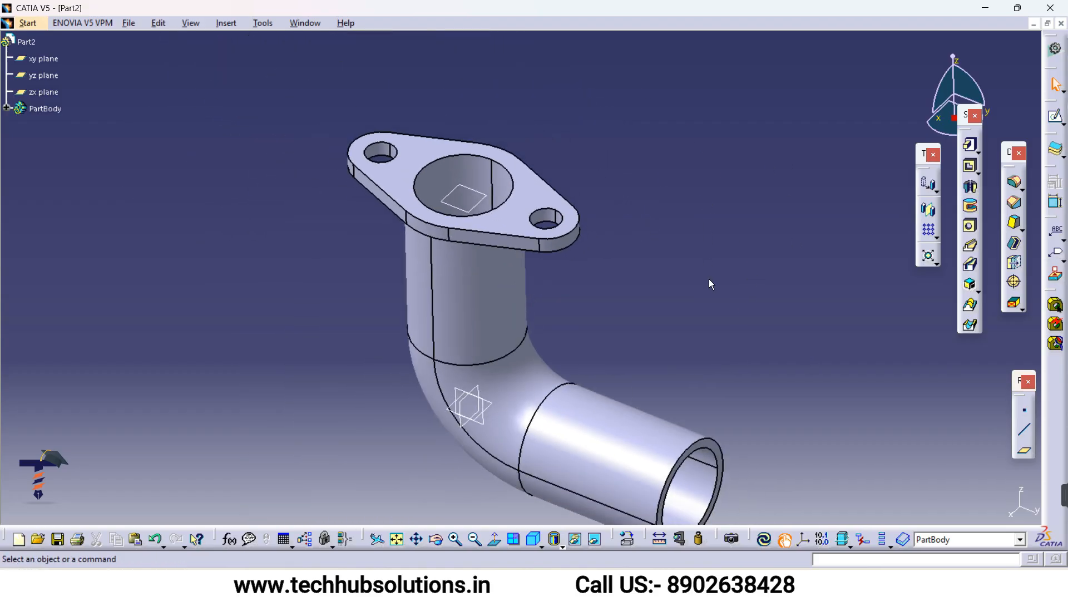
middle_click_drag(739, 377, 663, 251)
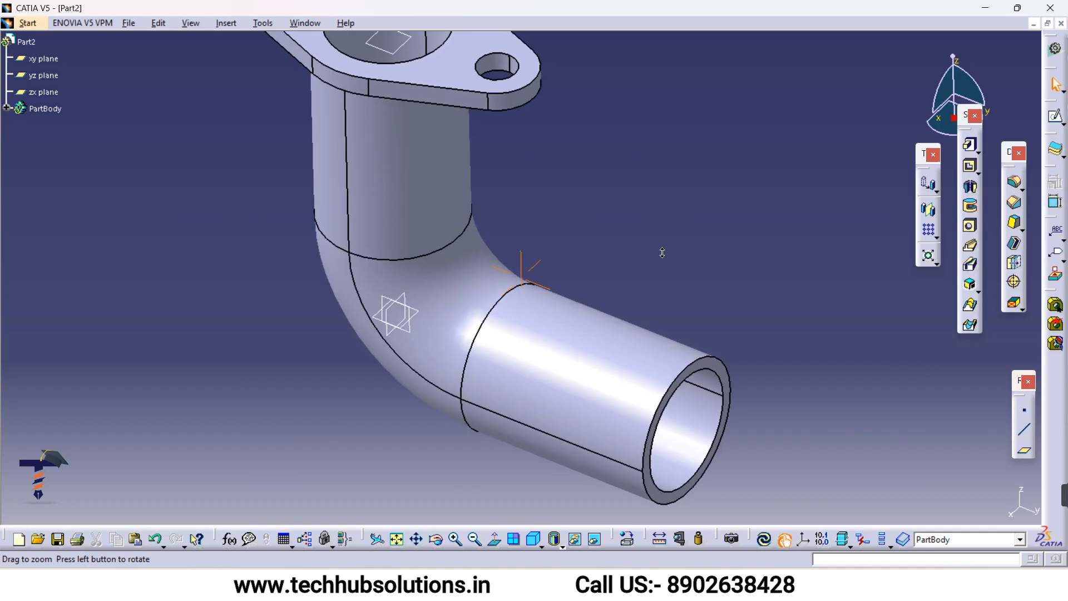
left_click(725, 371)
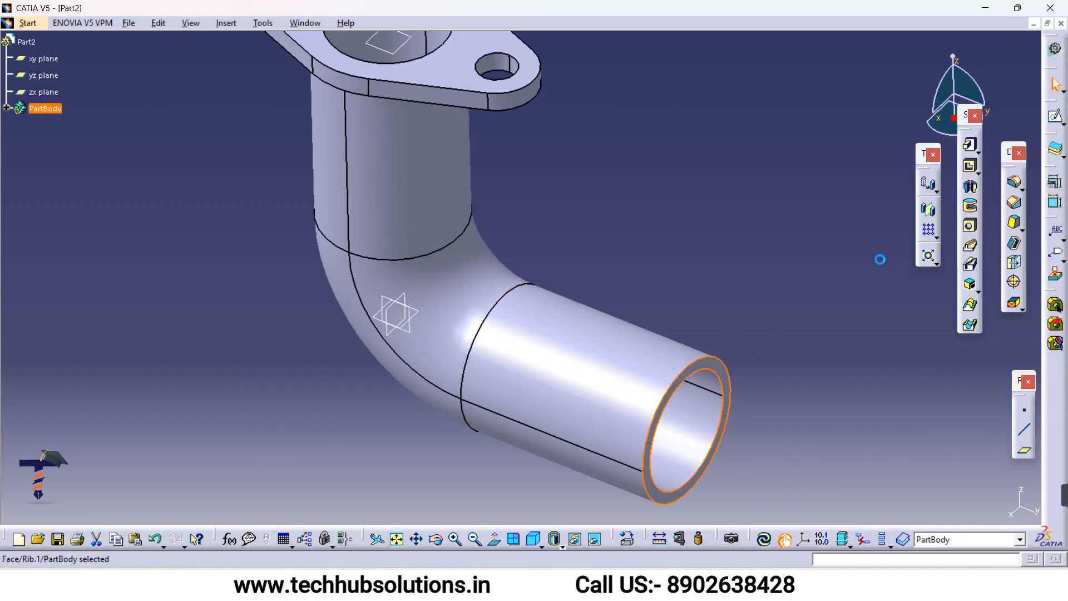
left_click(1055, 115)
middle_click_drag(739, 383, 315, 68)
middle_click_drag(555, 427, 550, 327)
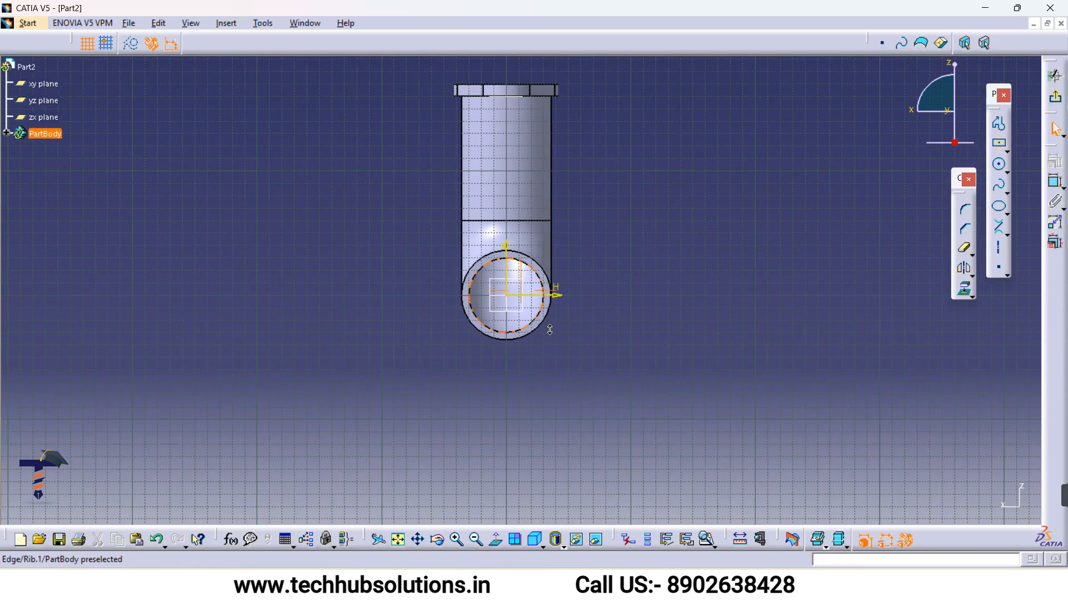
middle_click(551, 273)
middle_click_drag(512, 208, 503, 282)
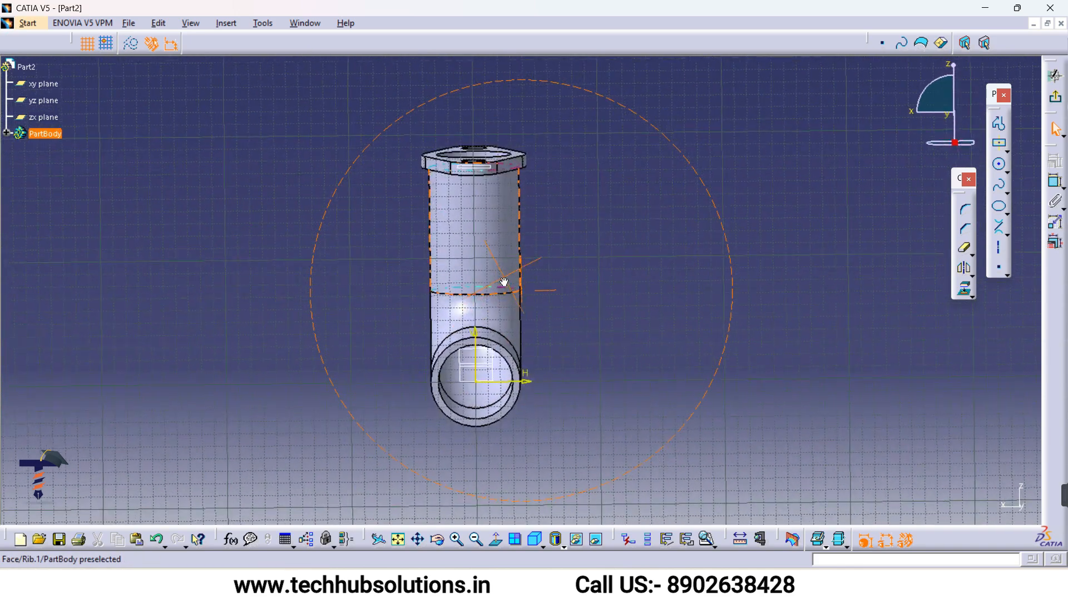
left_click(496, 546)
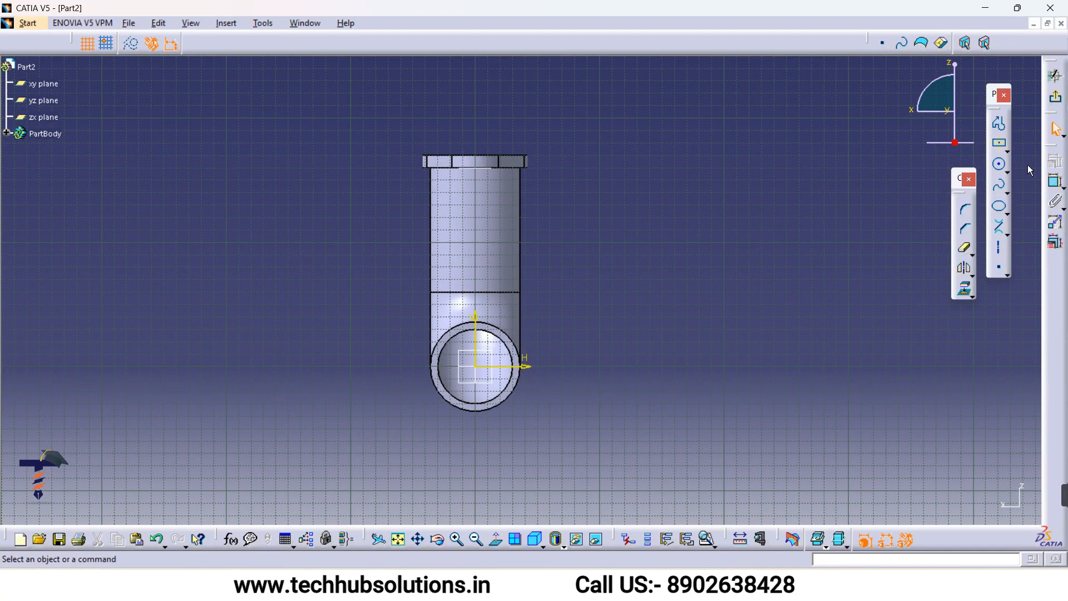
- Draw a circle of about 43 mm radius centred on the origin, around the pipe end, and dimension its radius
left_click(1002, 168)
middle_click_drag(475, 443, 523, 352)
middle_click_drag(555, 393, 641, 228)
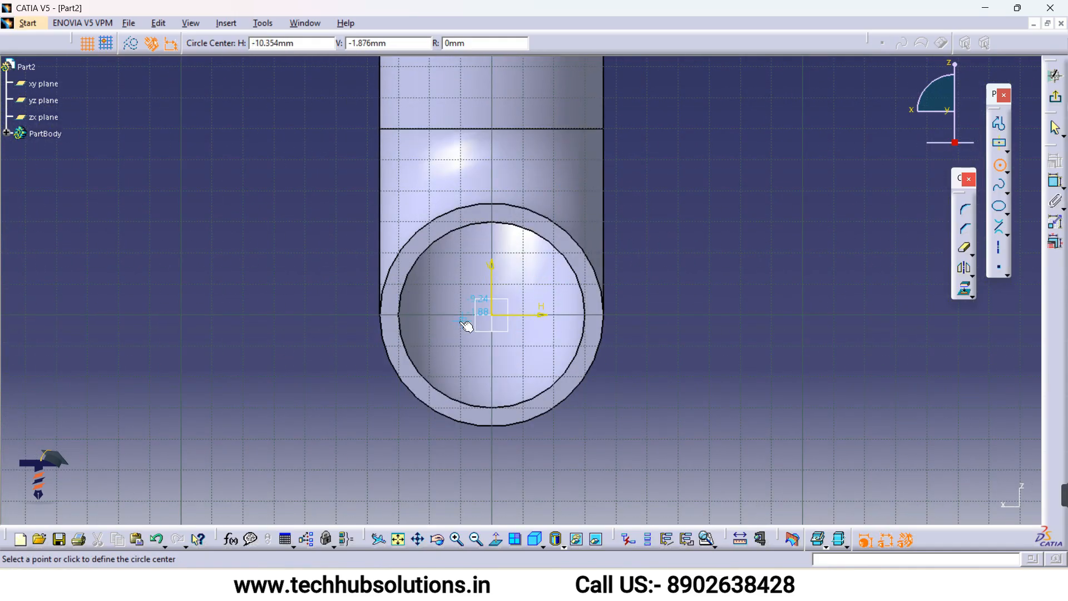
left_click(493, 315)
left_click(554, 192)
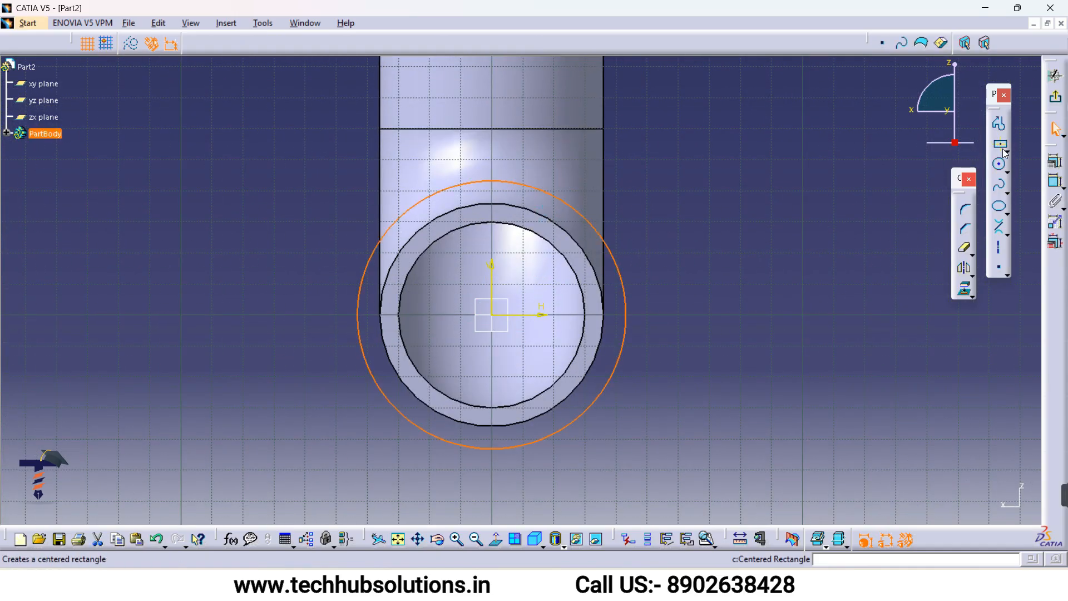
left_click(1055, 184)
left_click(683, 373)
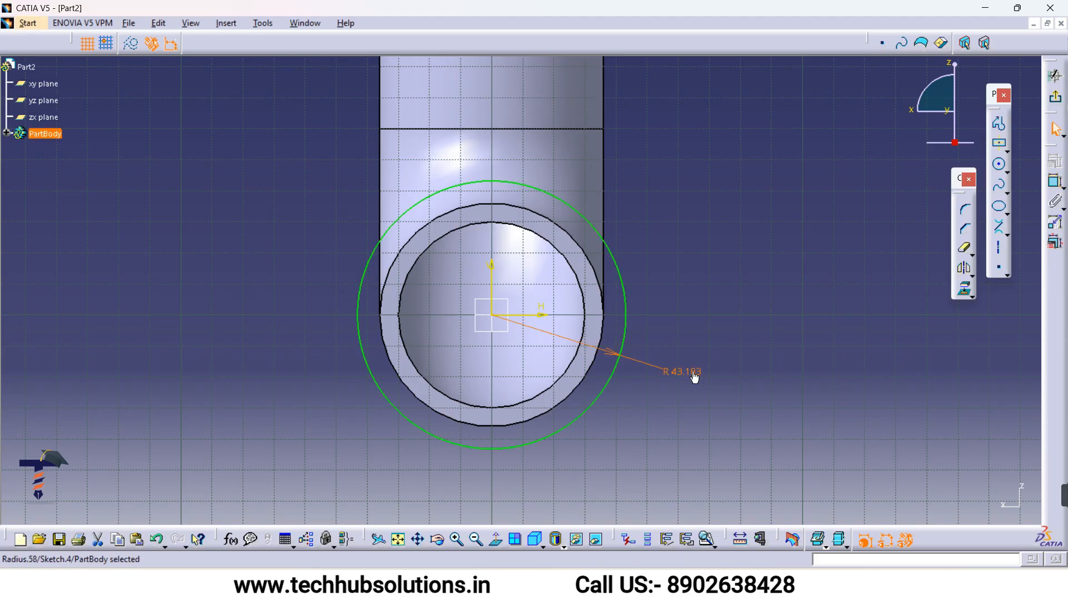
- Set the radius of the circle around the pipe end to 42 mm
type("42mm")
key("Return")
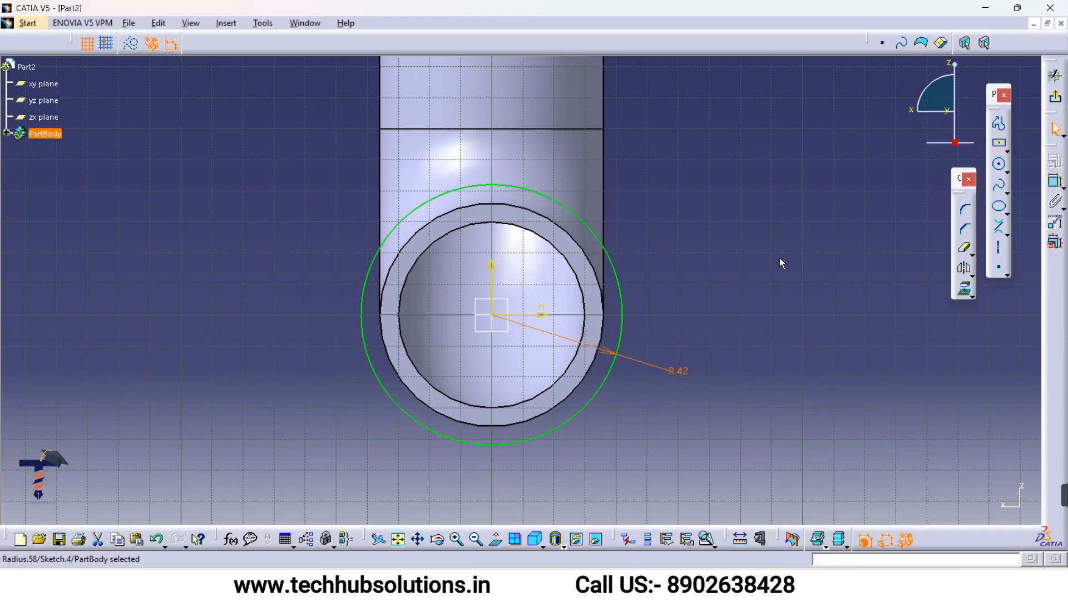
left_click(998, 247)
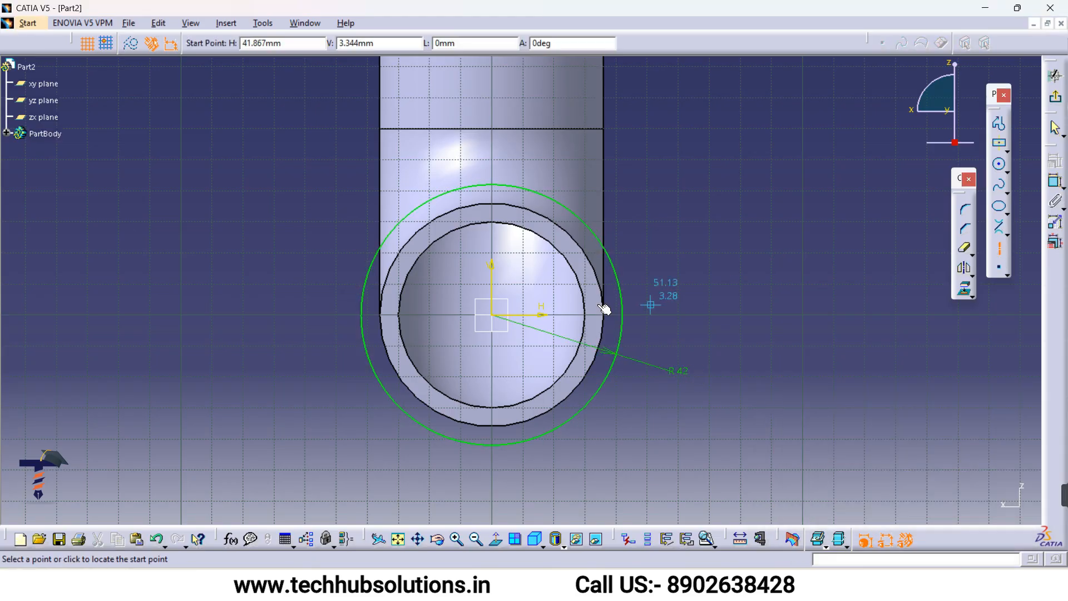
left_click(496, 318)
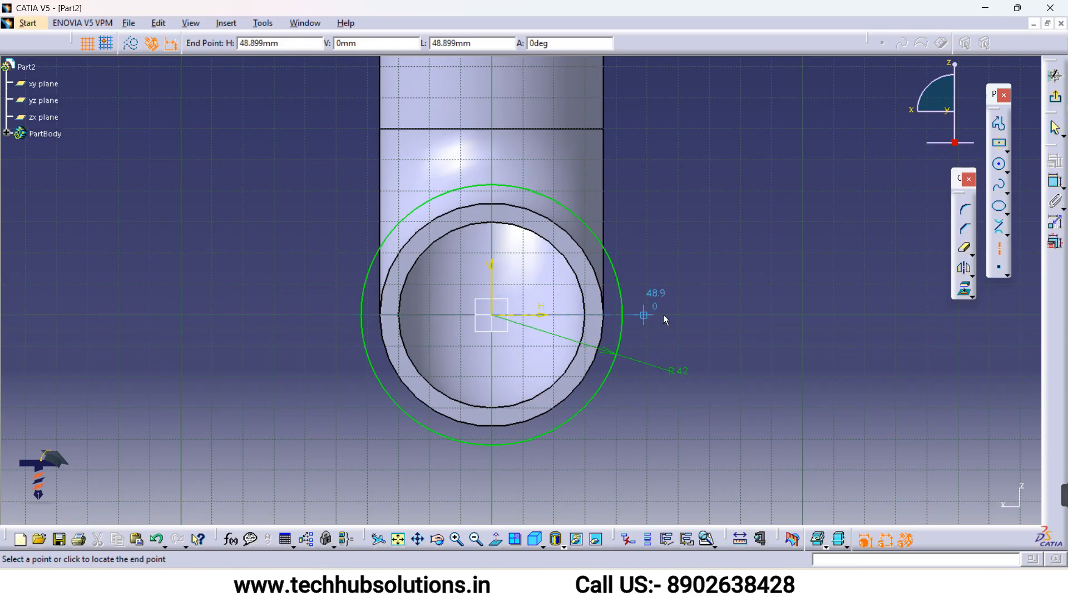
left_click(709, 316)
key("ctrl+z")
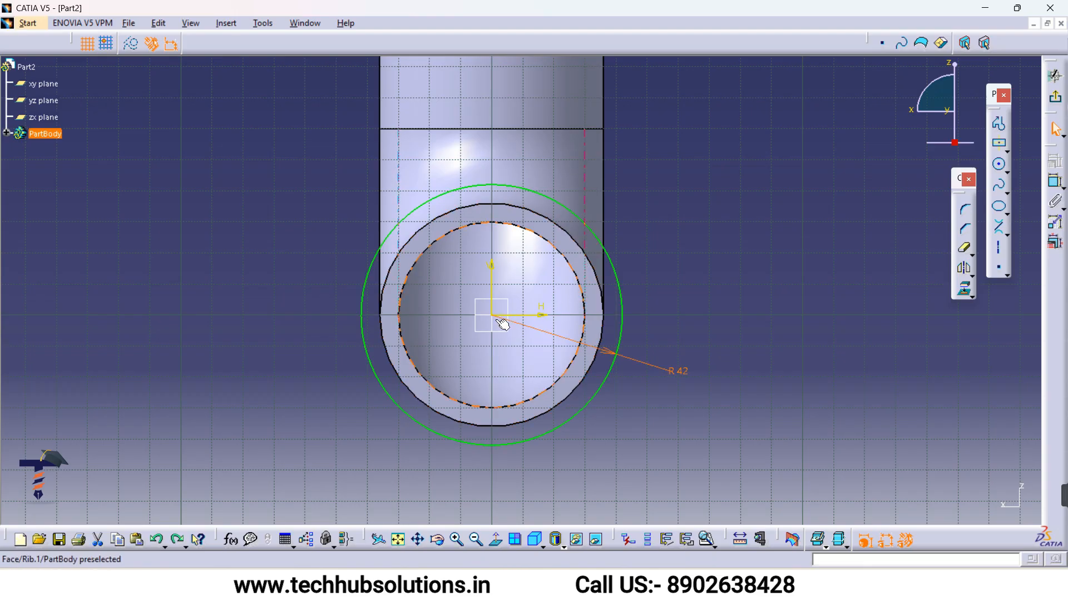
- Draw a horizontal axis line about 73 mm long from the origin, extending beyond the 42 mm radius circle
left_click(999, 248)
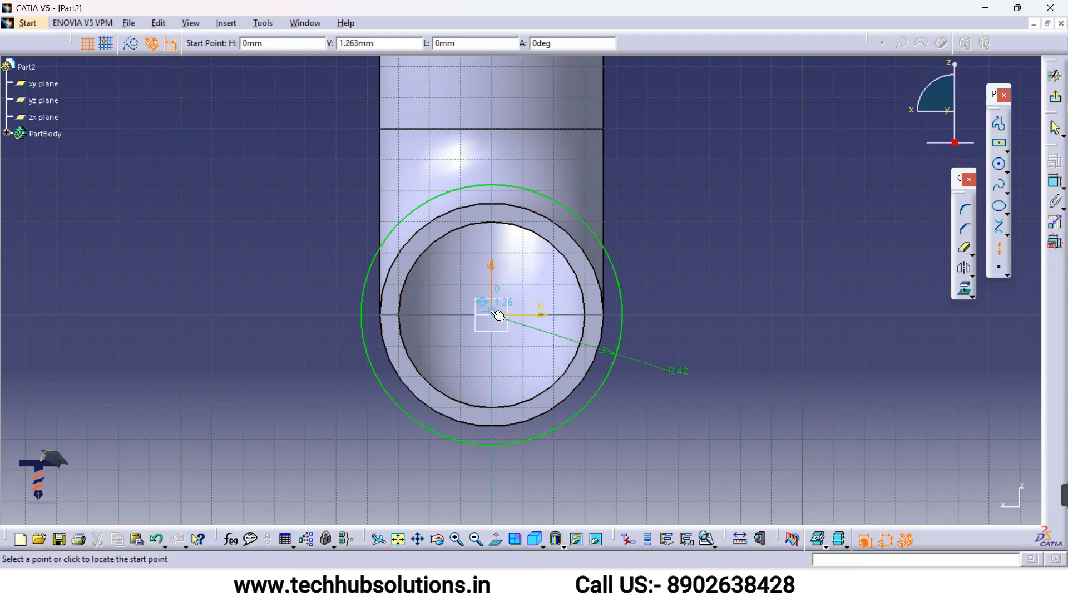
left_click(525, 317)
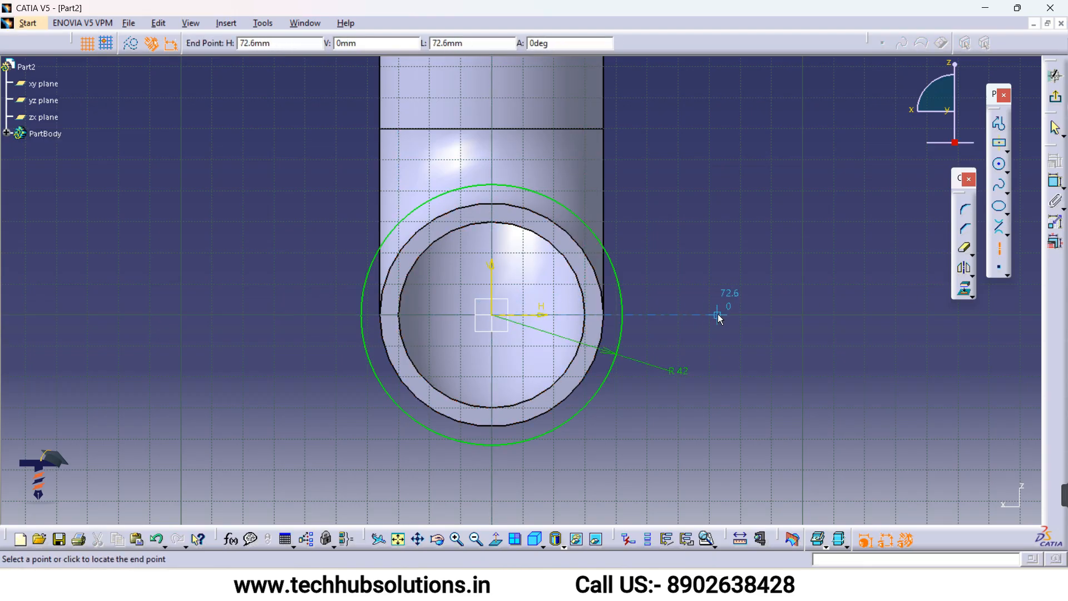
left_click(718, 314)
- Dimension the horizontal axis line and set its length to 60 mm
left_click(1055, 181)
left_click(689, 315)
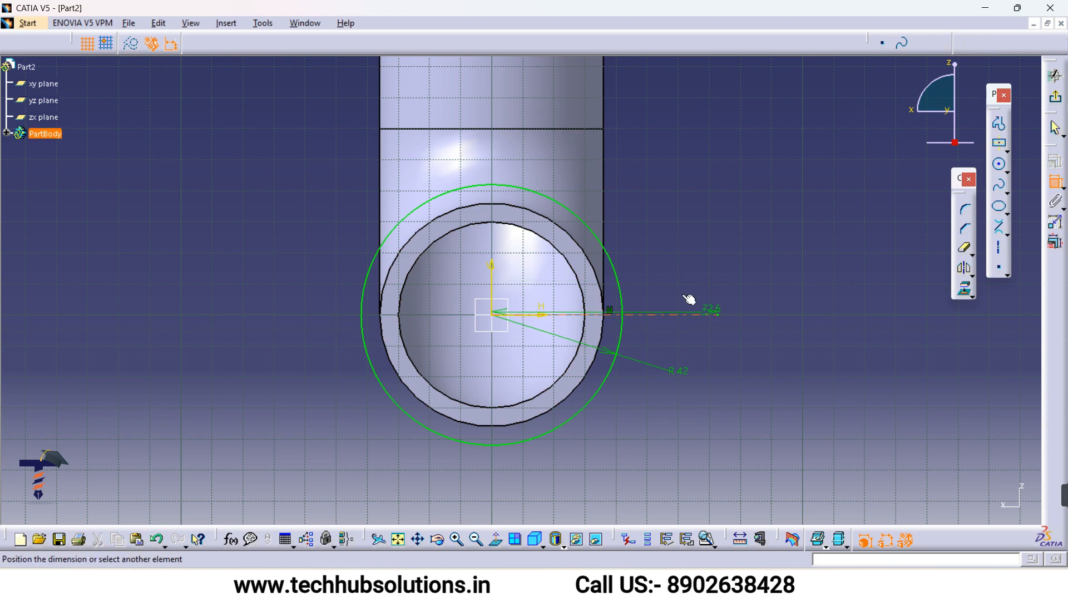
left_click(674, 276)
double_click(675, 276)
type("60mm")
key("Return")
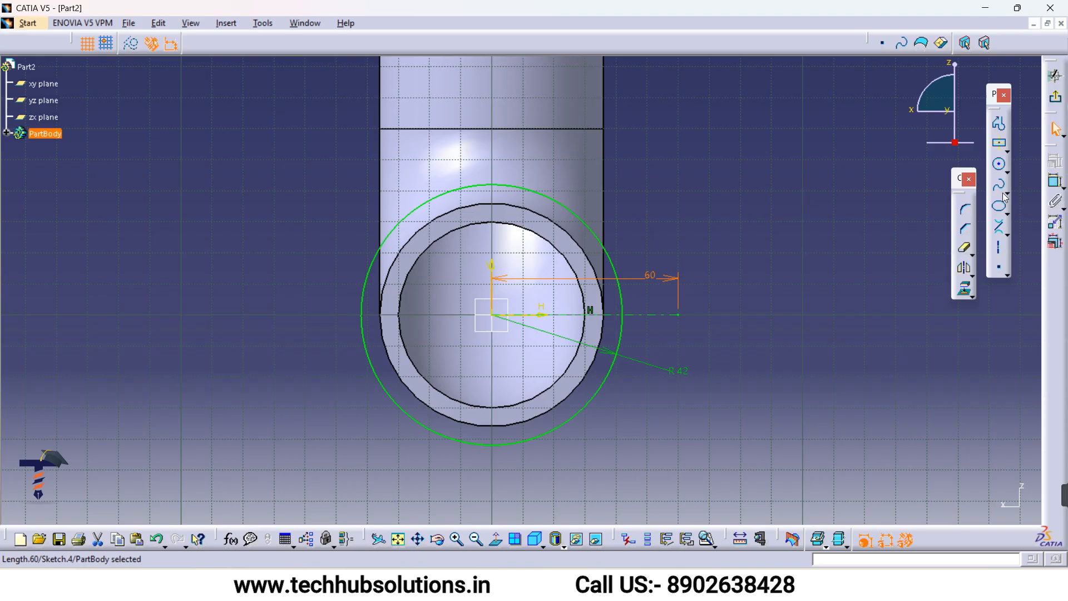
- Draw two concentric circles of about 14.5 mm and 9.3 mm radius centred on the outer end of the horizontal line
left_click(999, 163)
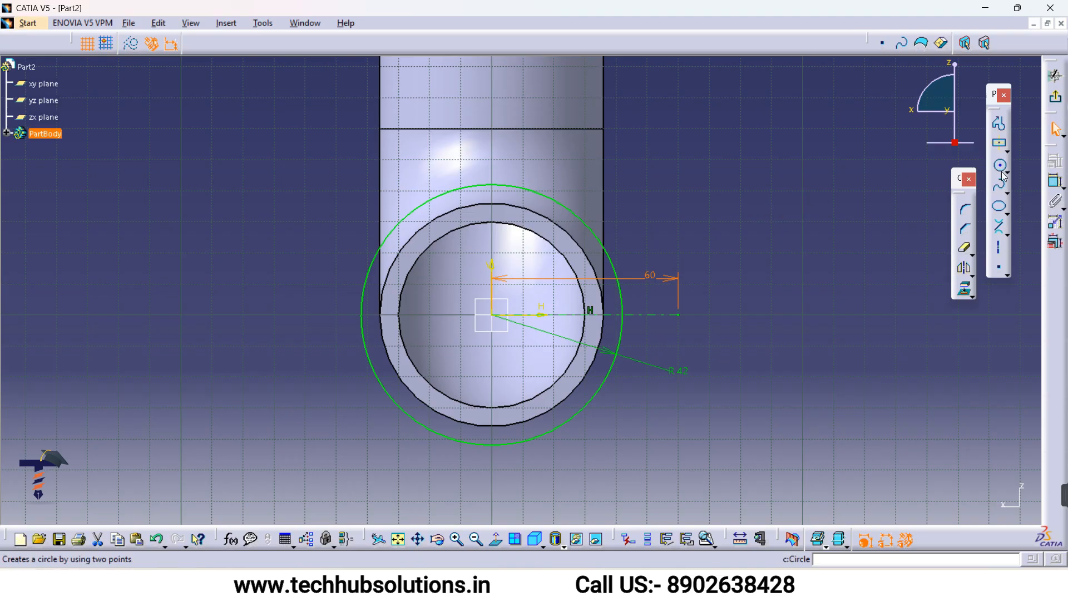
left_click(679, 315)
left_click(715, 290)
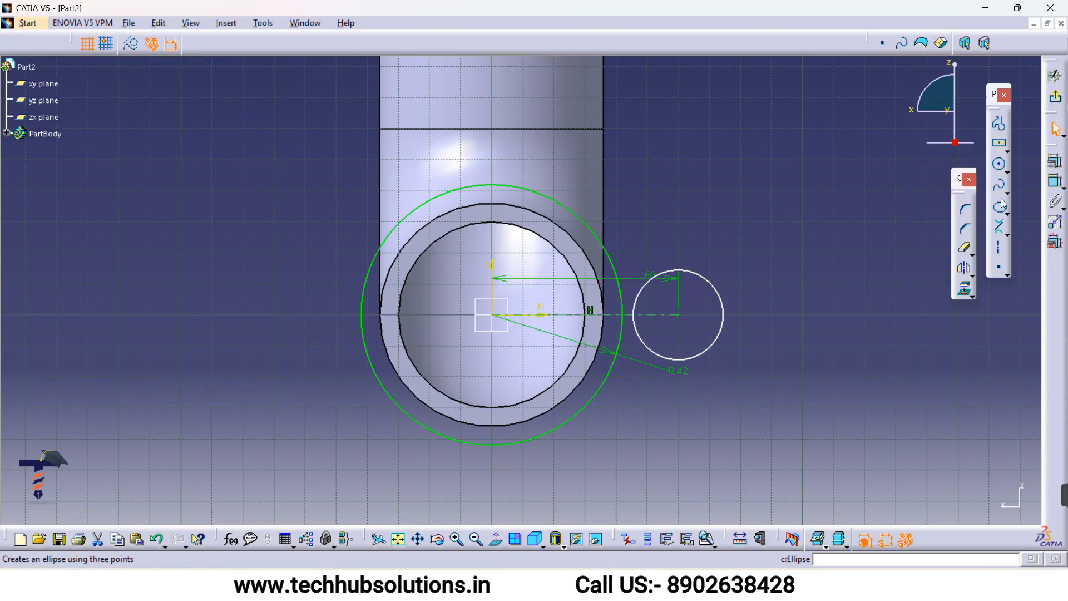
left_click(1001, 167)
left_click(678, 315)
left_click(704, 305)
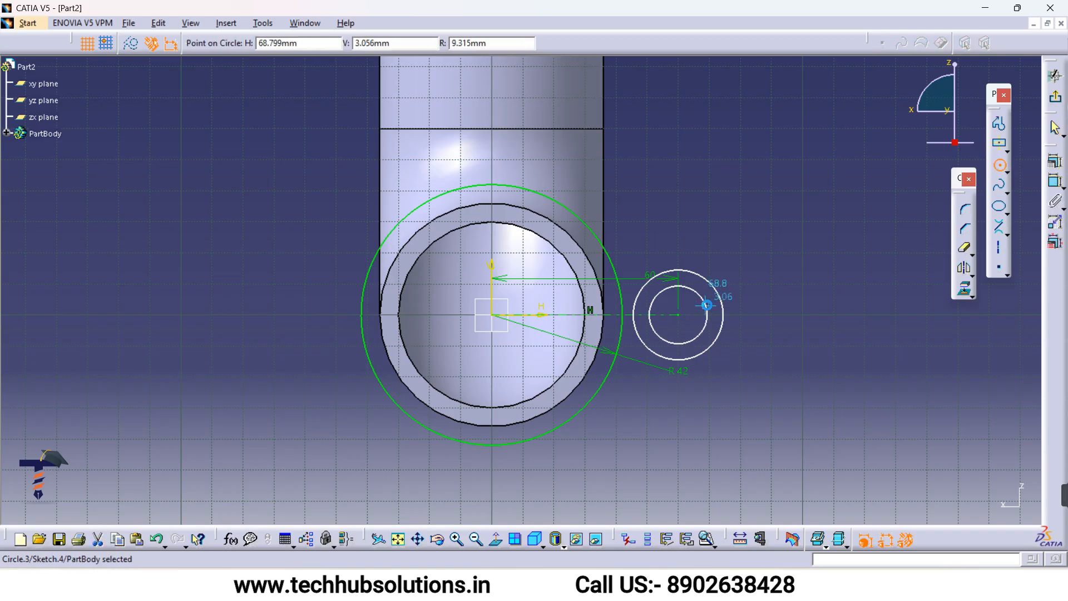
- Dimension the two concentric circles, setting the inner radius to 10 mm and the outer radius to 20 mm
left_click(1060, 185)
left_click(764, 381)
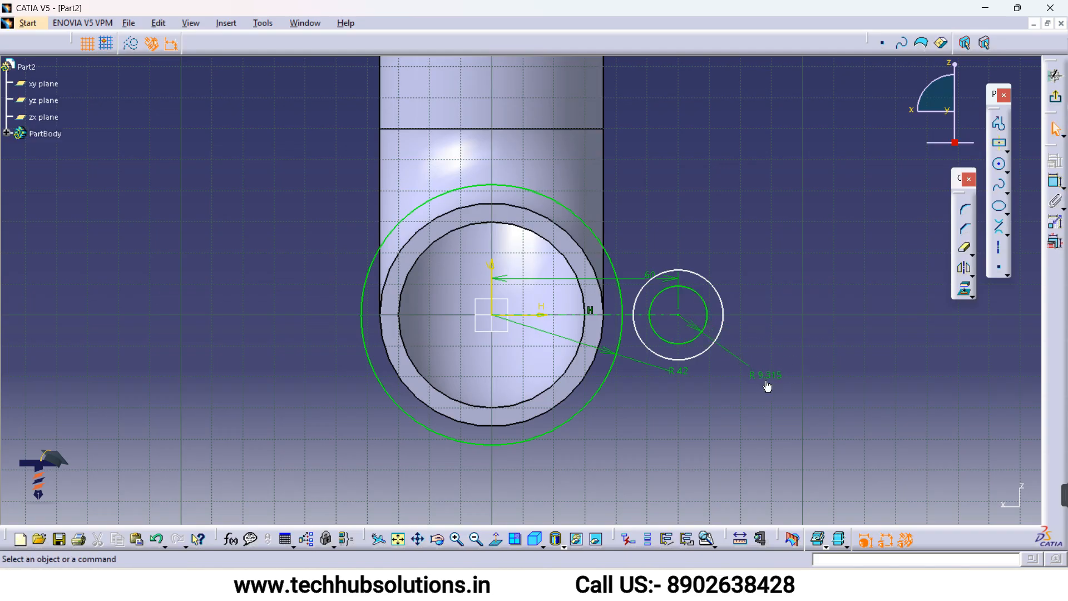
double_click(768, 377)
type("10mm")
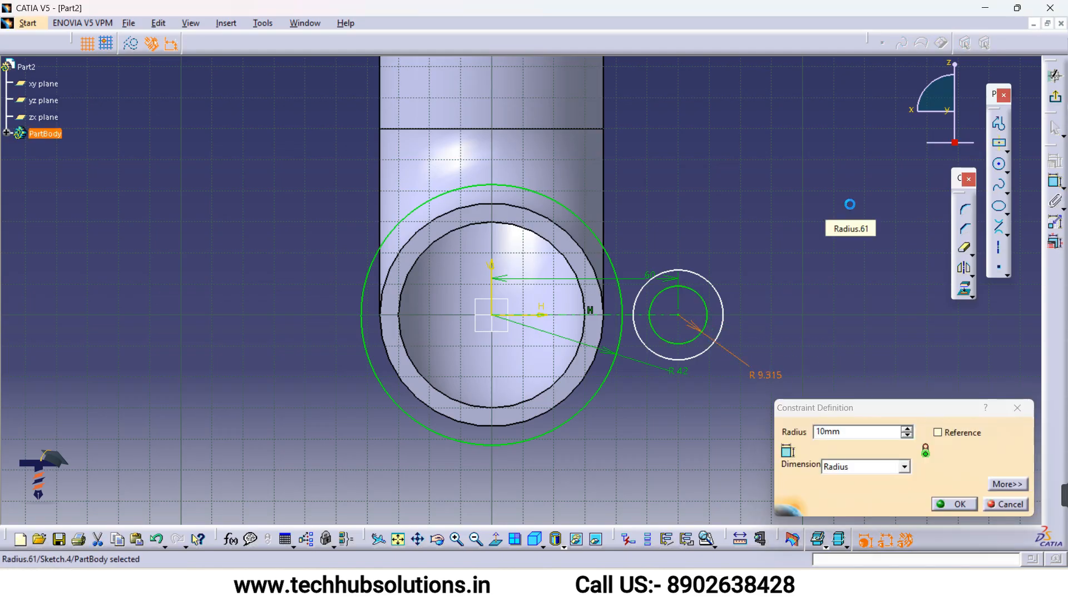
key("Return")
left_click(1055, 183)
left_click(711, 284)
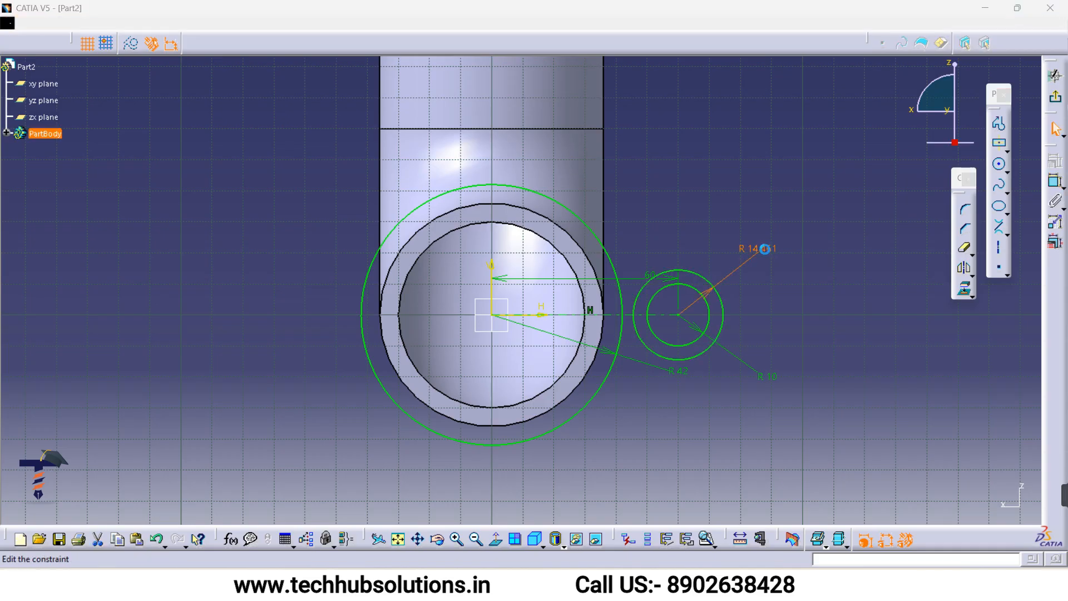
double_click(764, 248)
key("Return")
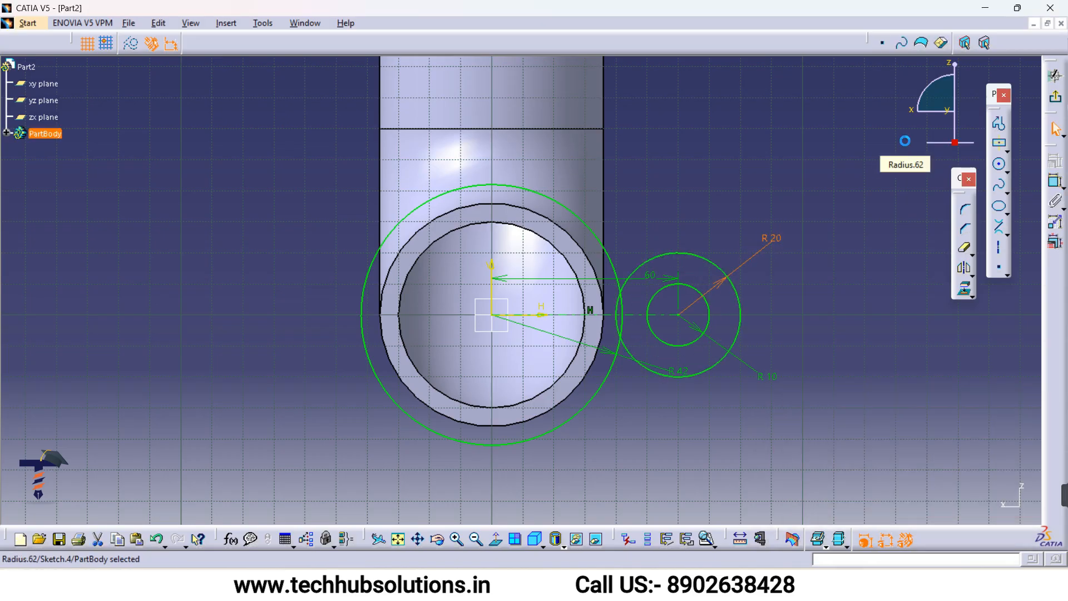
- Connect the 42 mm and 20 mm radius circles with bi-tangent lines on their upper and lower sides
left_click(999, 227)
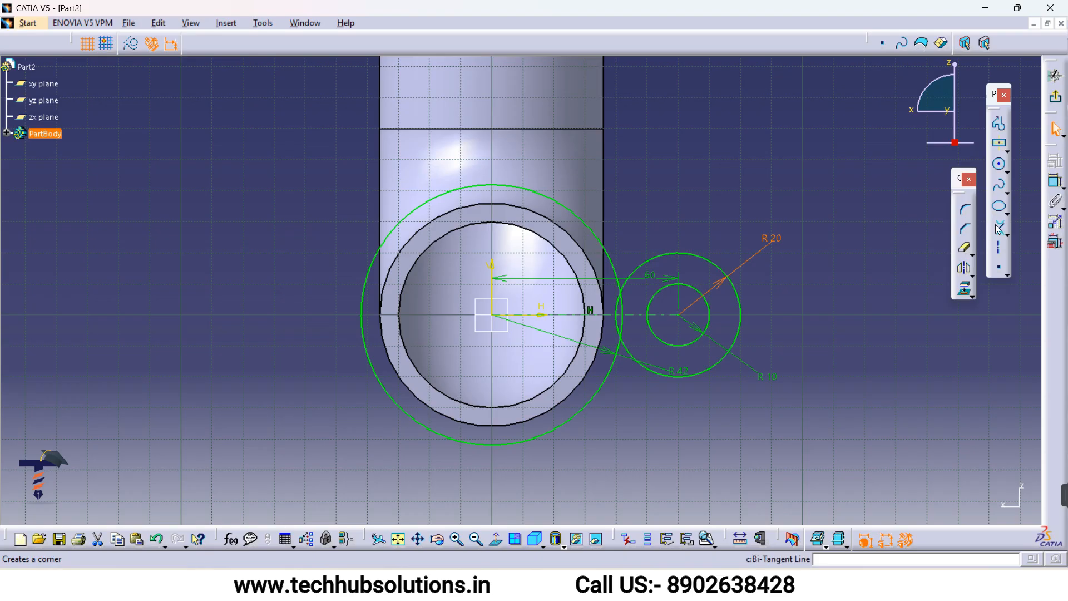
left_click(549, 200)
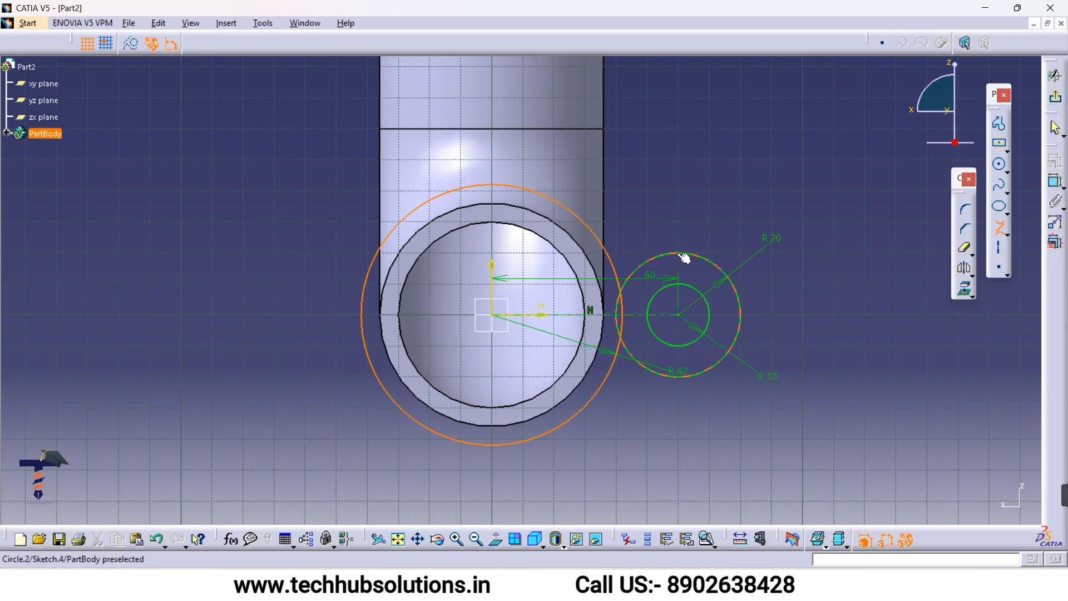
left_click(685, 253)
left_click(998, 228)
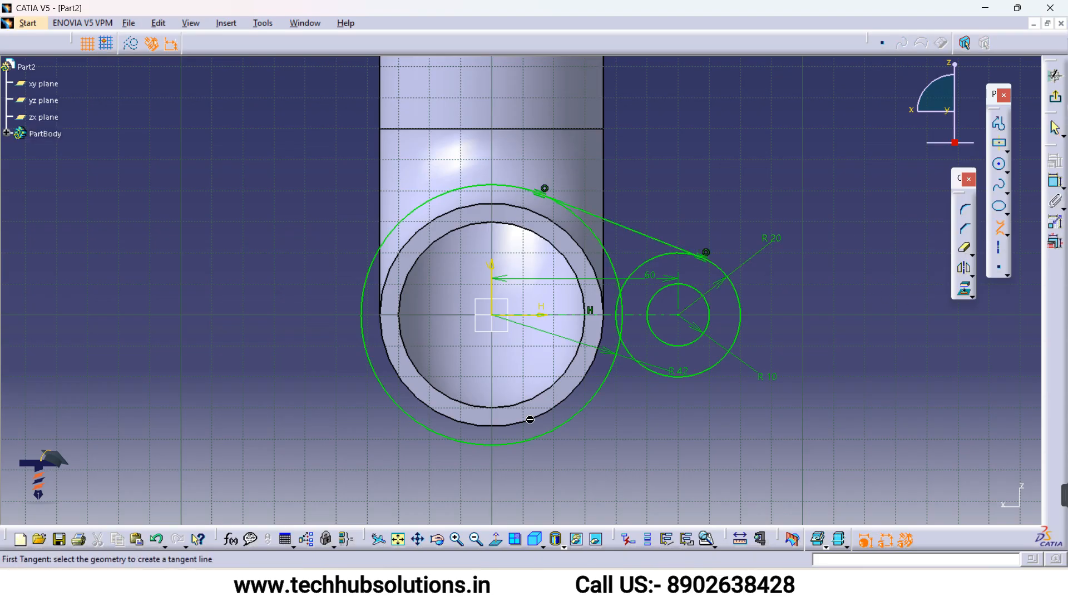
left_click(535, 439)
left_click(697, 381)
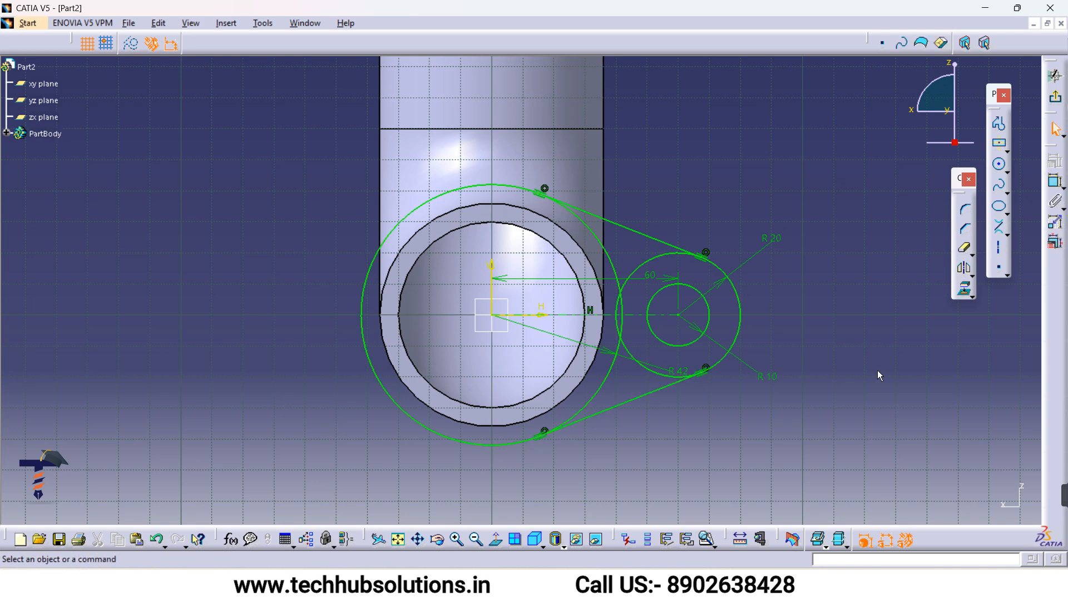
- Draw a circle of about 30 mm radius centred on the origin over the pipe bore and set its radius to 30 mm
left_click(999, 170)
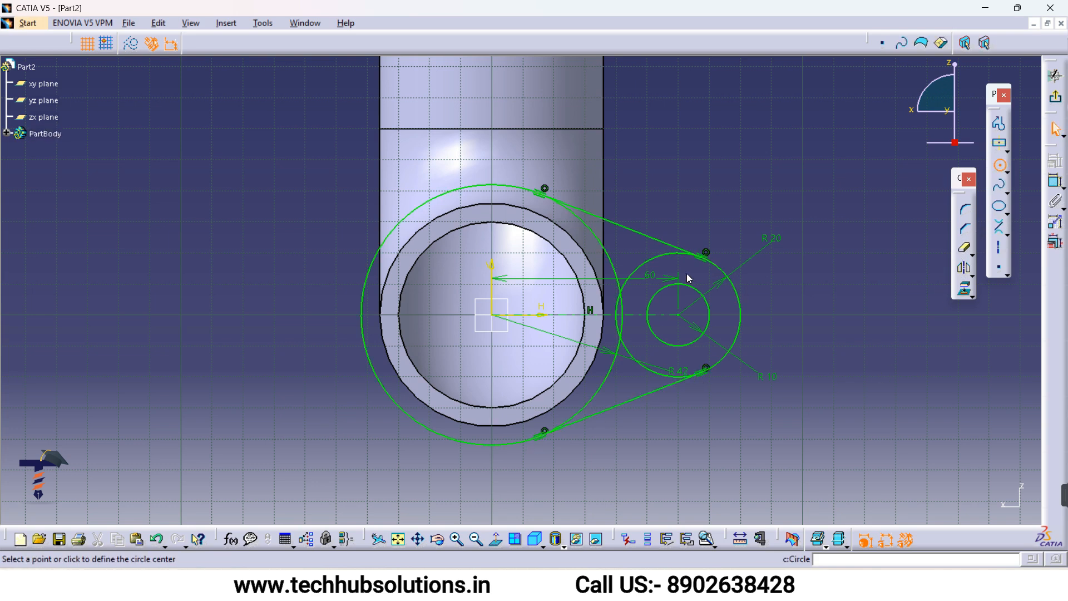
left_click(492, 315)
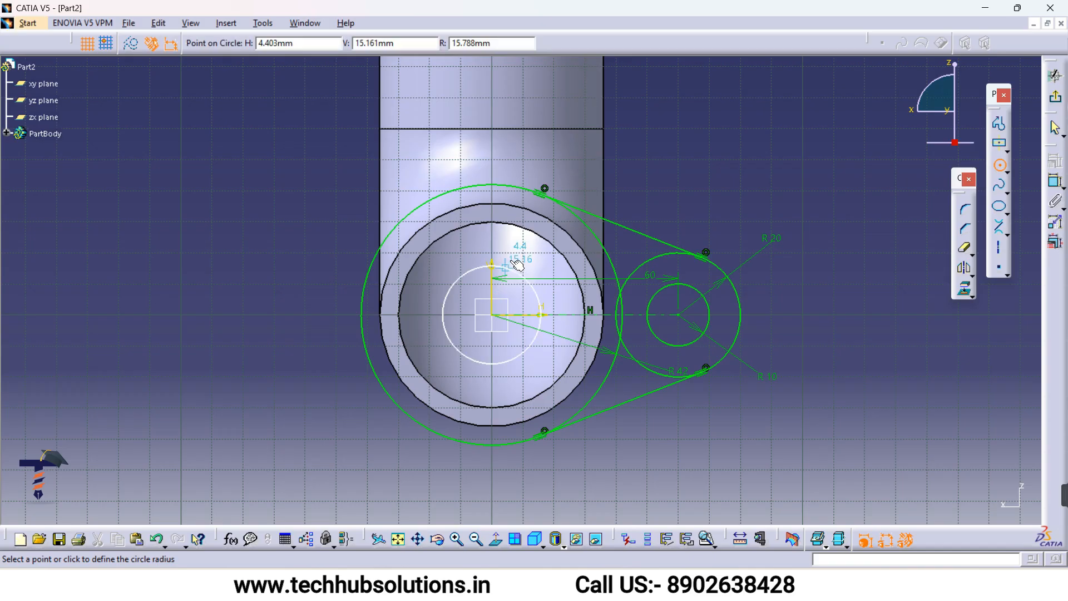
left_click(538, 234)
left_click(1058, 180)
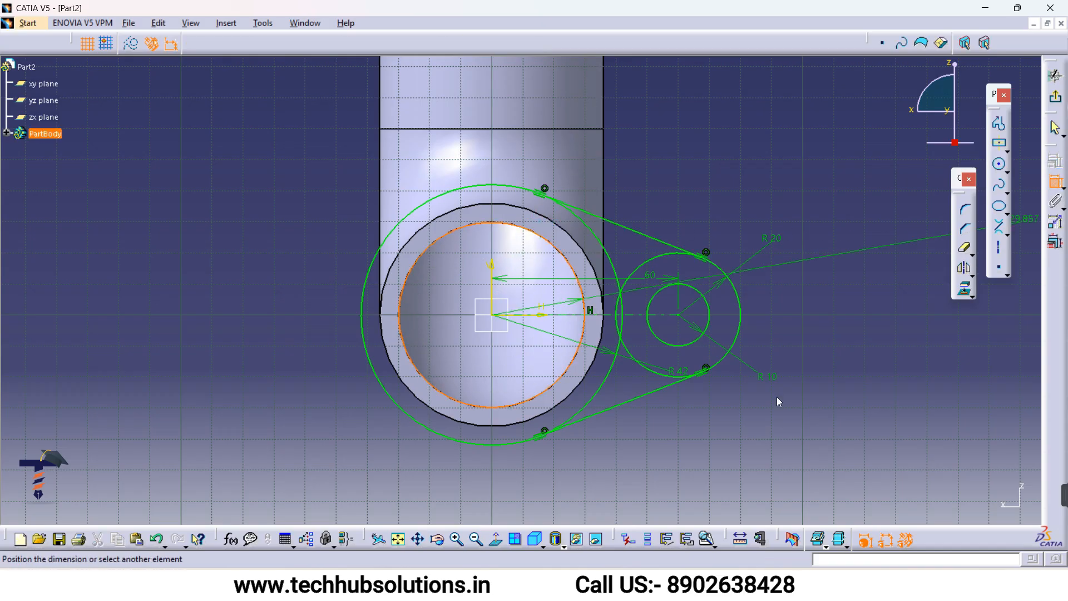
left_click(633, 443)
type("30")
key("Return")
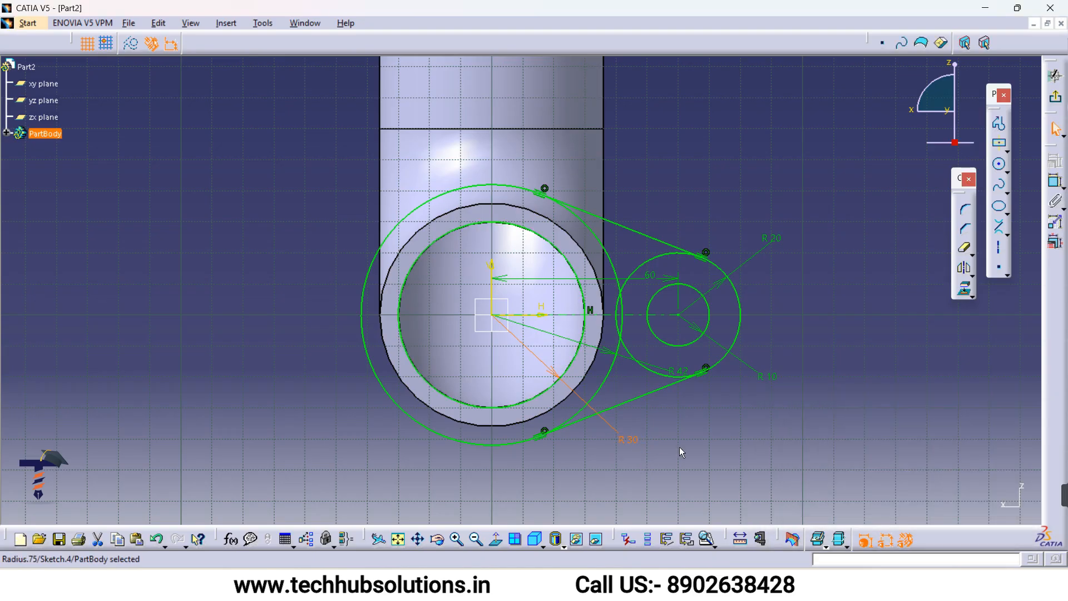
left_click(707, 439)
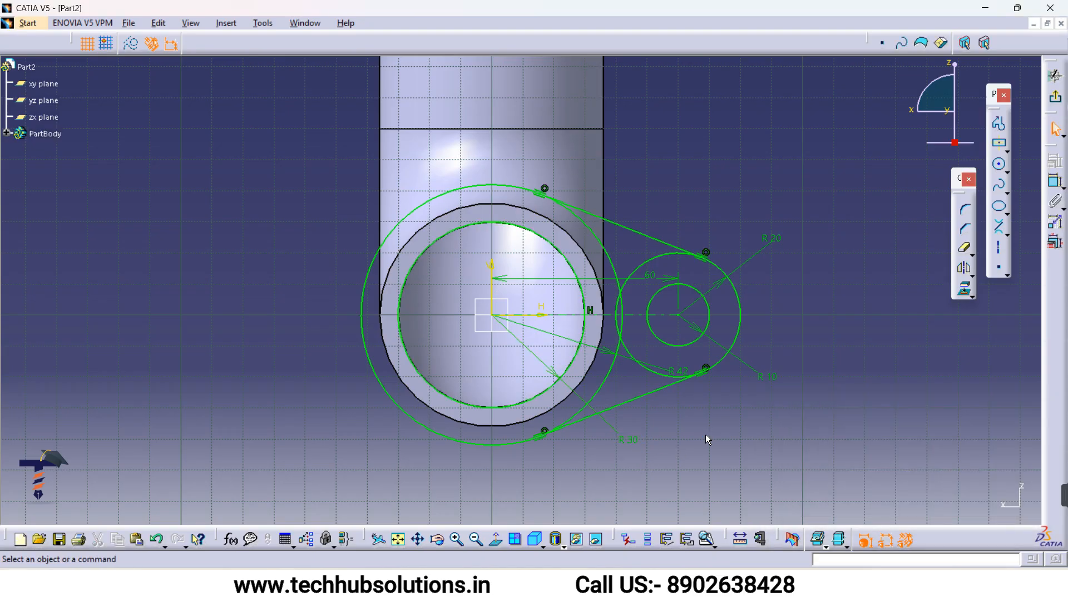
- Undo the bore circle, tangent lines, bolt-hole circles and 60 mm dimension, back to the 42 mm radius circle and horizontal line
middle_click_drag(688, 433, 689, 517)
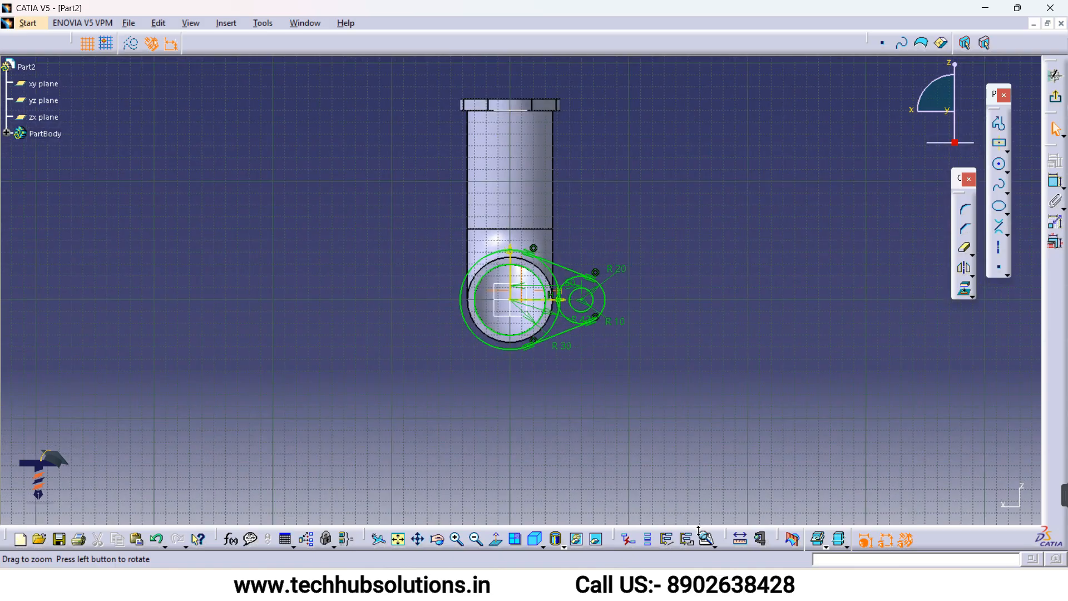
middle_click_drag(517, 246, 535, 338)
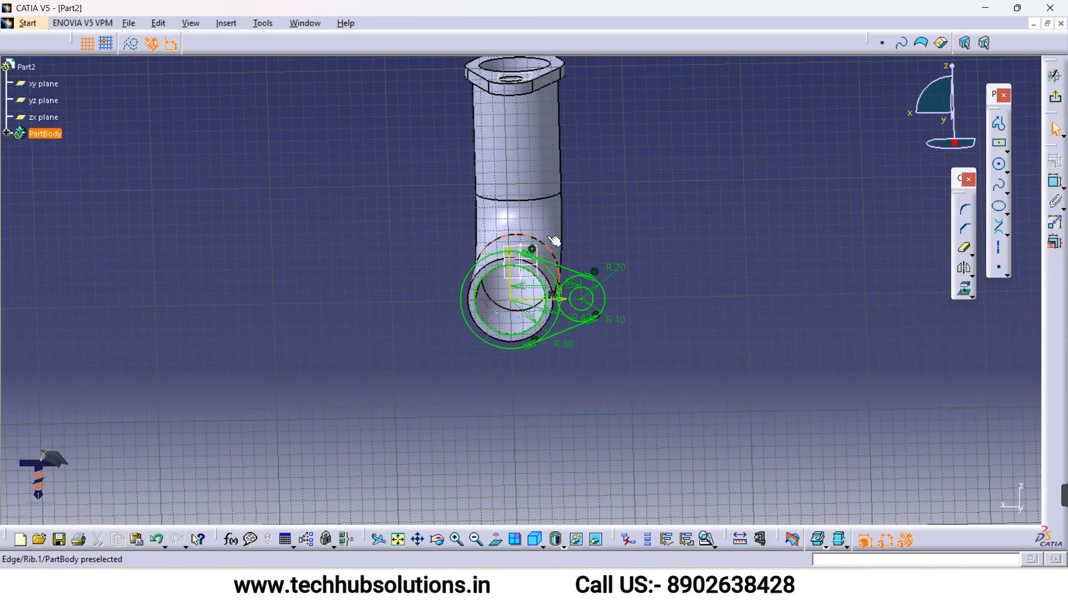
left_click(159, 538)
left_click(158, 538)
left_click(159, 537)
left_click(158, 537)
left_click(158, 537)
left_click(159, 537)
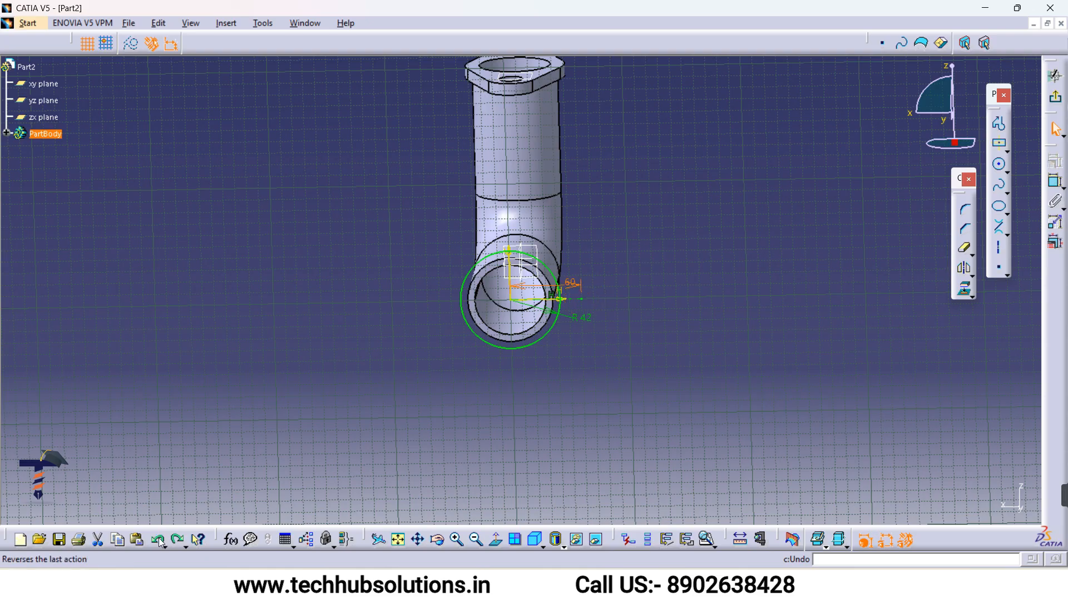
left_click(158, 537)
left_click(158, 537)
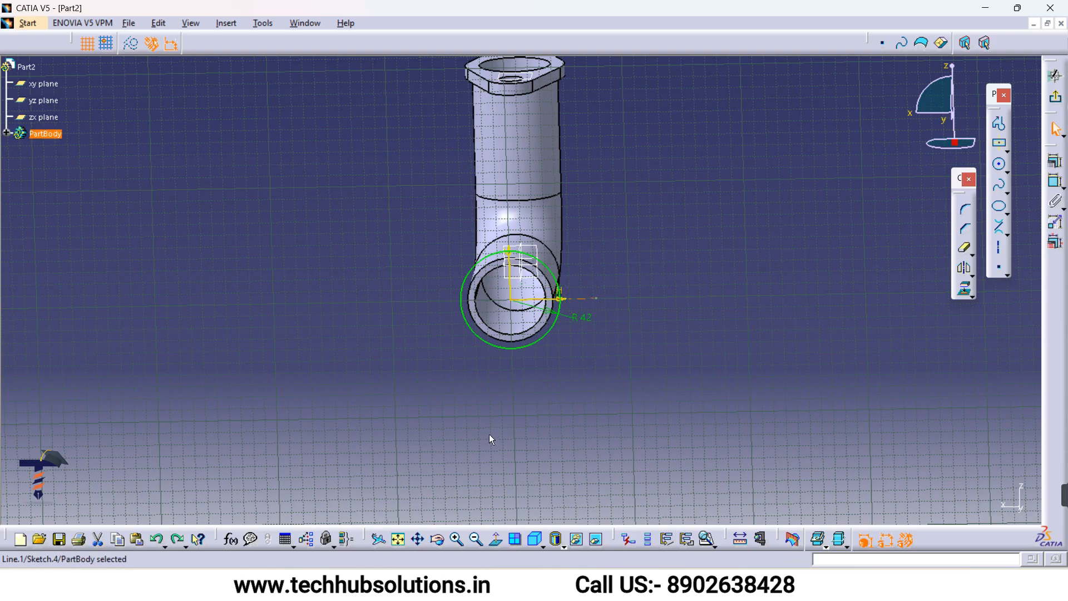
- View the sketch plane normally and draw a vertical axis line from the origin up to the bend edge above the circle
left_click(495, 538)
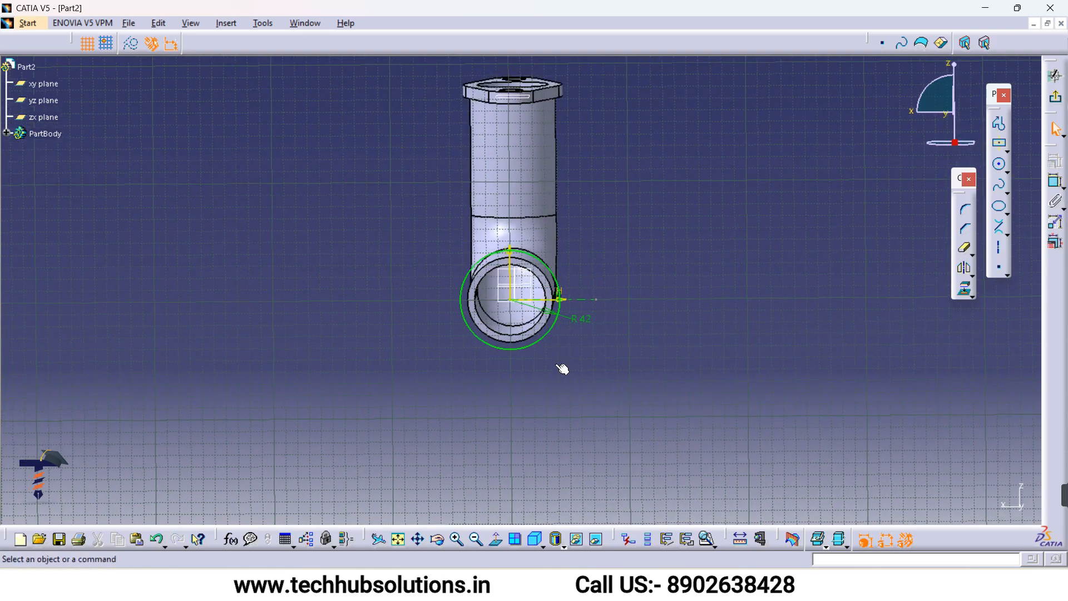
mouse_move(538, 347)
middle_mouse_down()
mouse_move(526, 407)
mouse_move(544, 356)
middle_mouse_up()
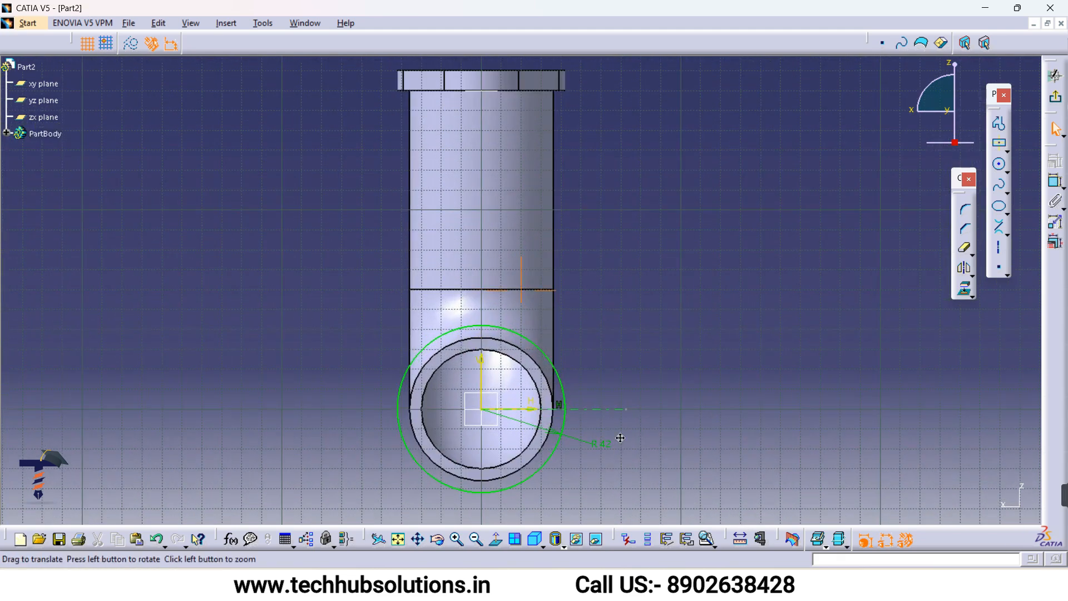
middle_click_drag(620, 437, 648, 365)
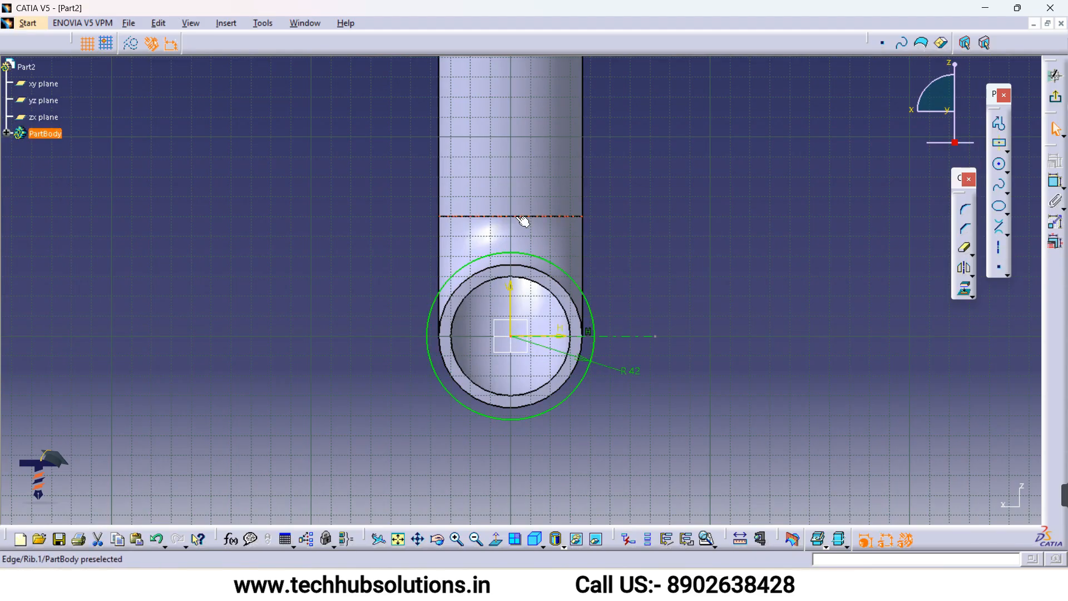
left_click(999, 247)
left_click(512, 336)
left_click(512, 215)
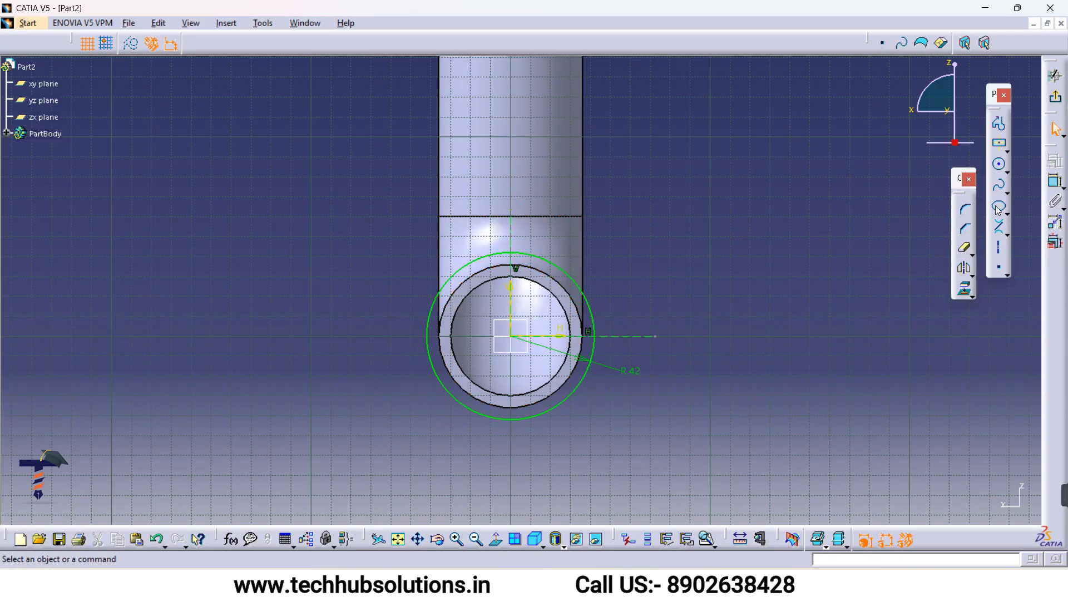
- Draw a circle of about 12 mm radius centred about 64 mm above the origin on the vertical line, and set its radius to 10 mm
left_click(996, 165)
left_click(511, 210)
left_click(528, 191)
left_click(1055, 180)
left_click(534, 205)
left_click(617, 245)
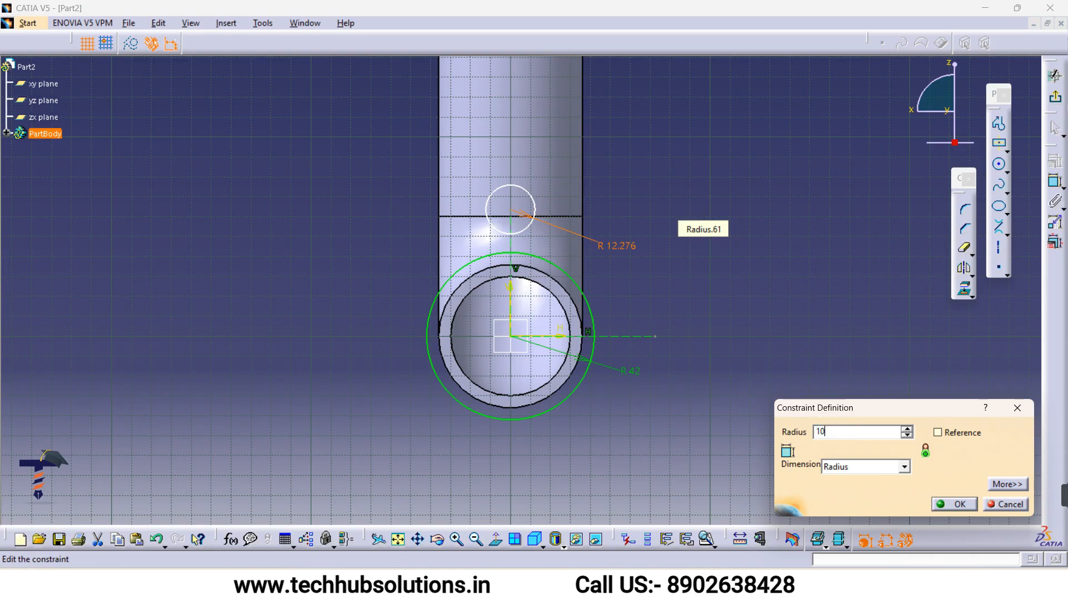
key("Return")
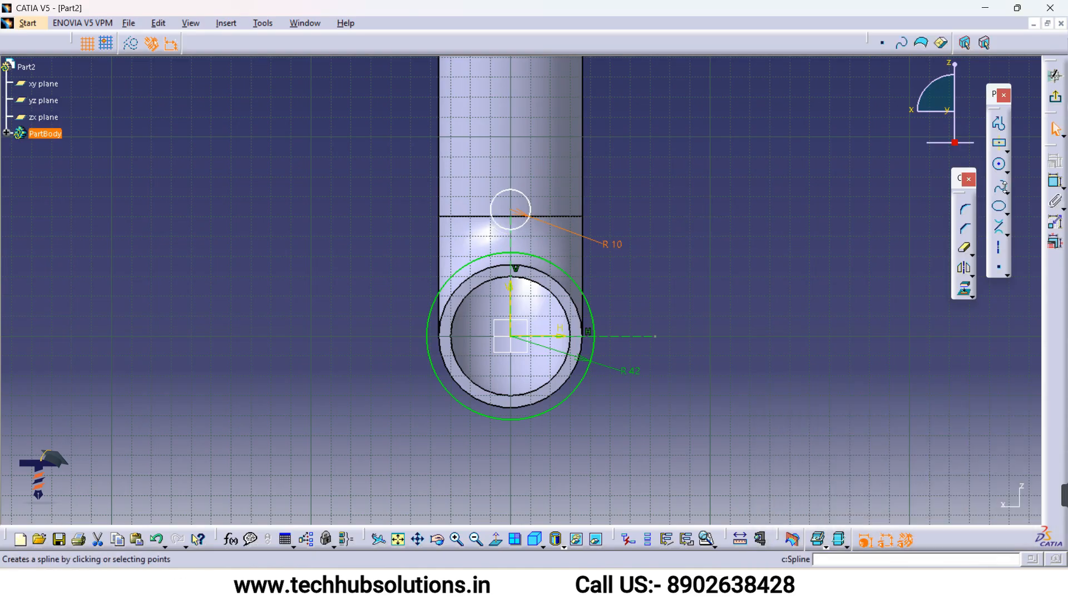
- Draw a circle of about 28 mm radius concentric with the bolt-hole circle above the origin, and set its radius to 20 mm
left_click(999, 164)
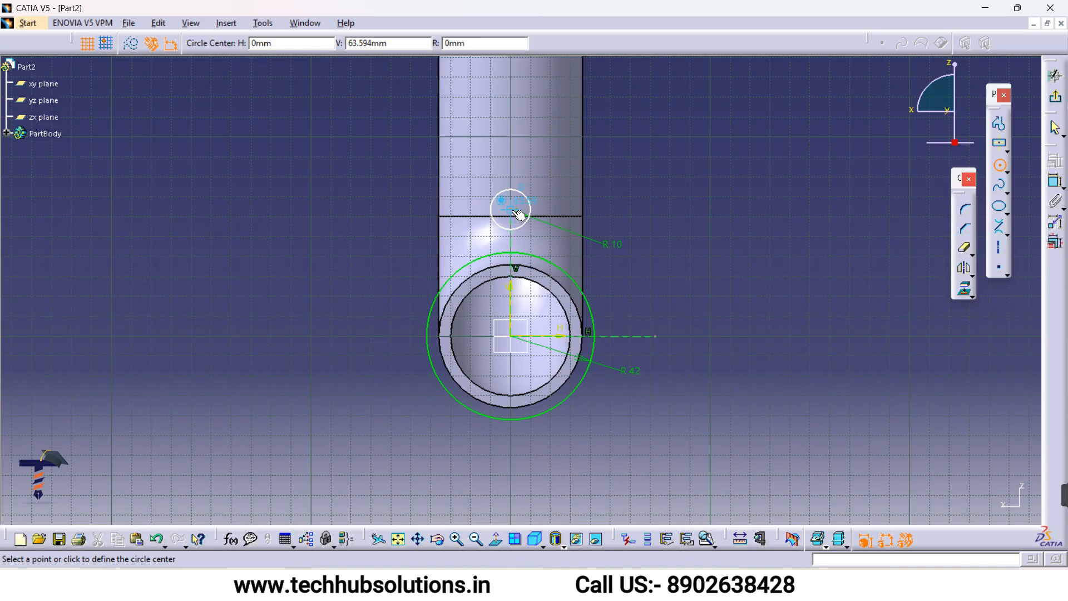
left_click(562, 179)
left_click(1055, 181)
left_click(631, 220)
double_click(637, 216)
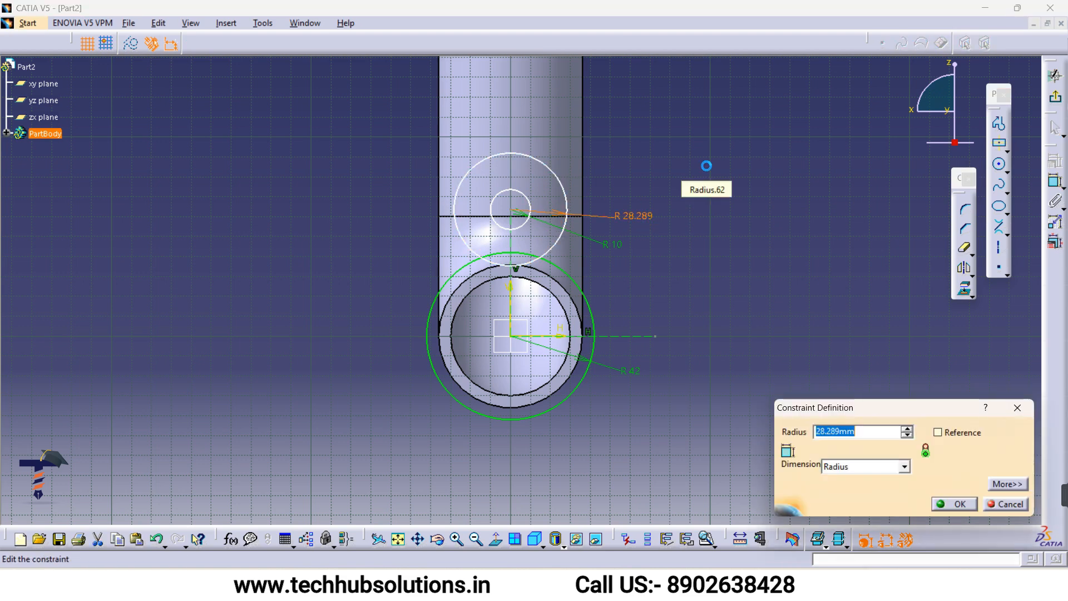
key("Return")
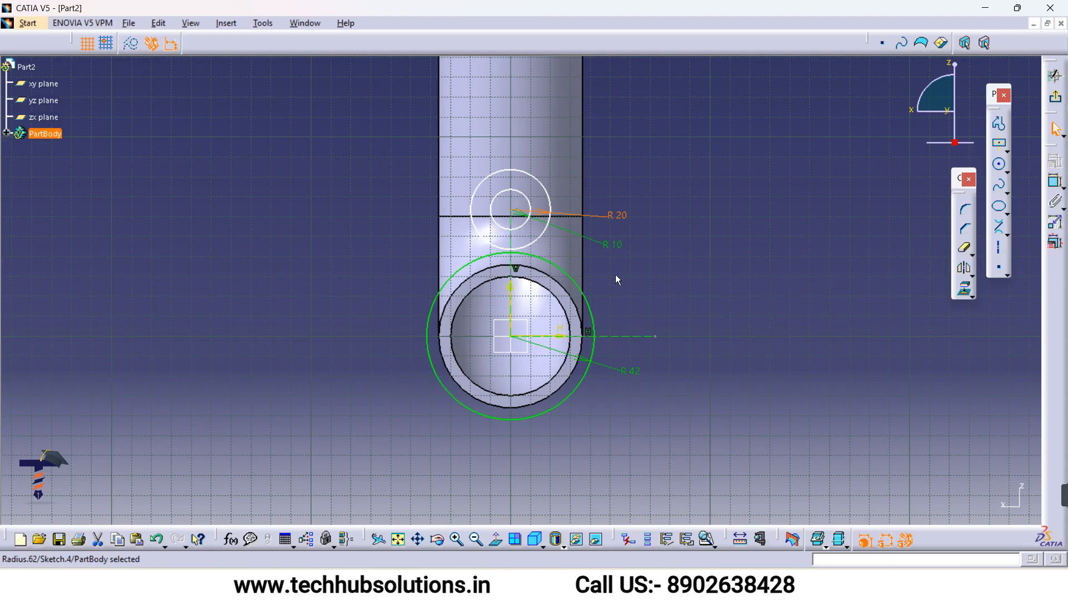
- Dimension the distance from the bolt-hole centre to the horizontal axis and set it to 60 mm
left_click(1055, 181)
left_click(515, 310)
left_click(660, 293)
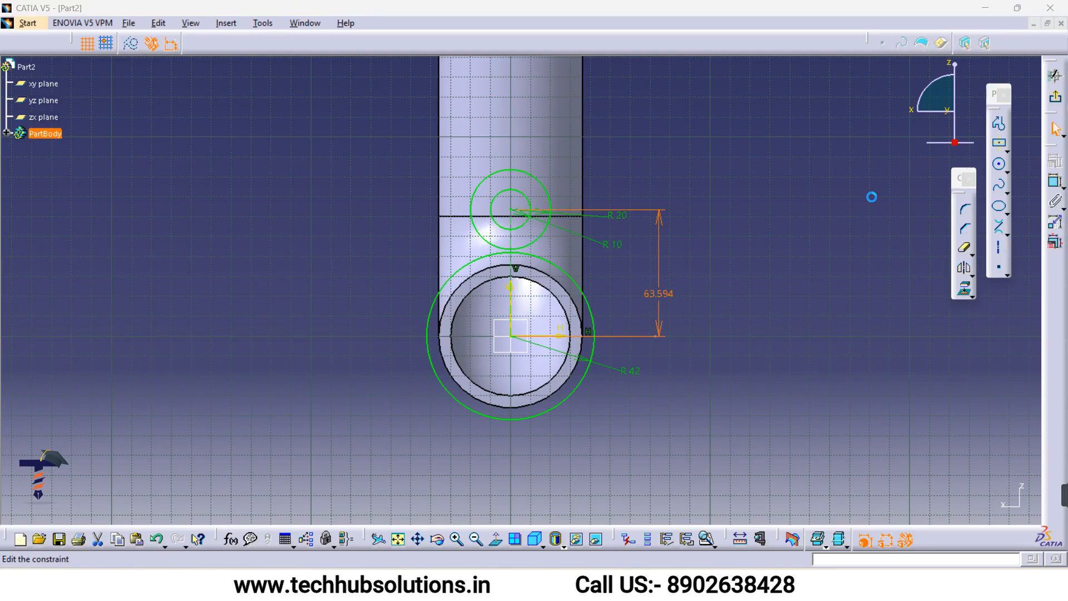
type("60")
key("Return")
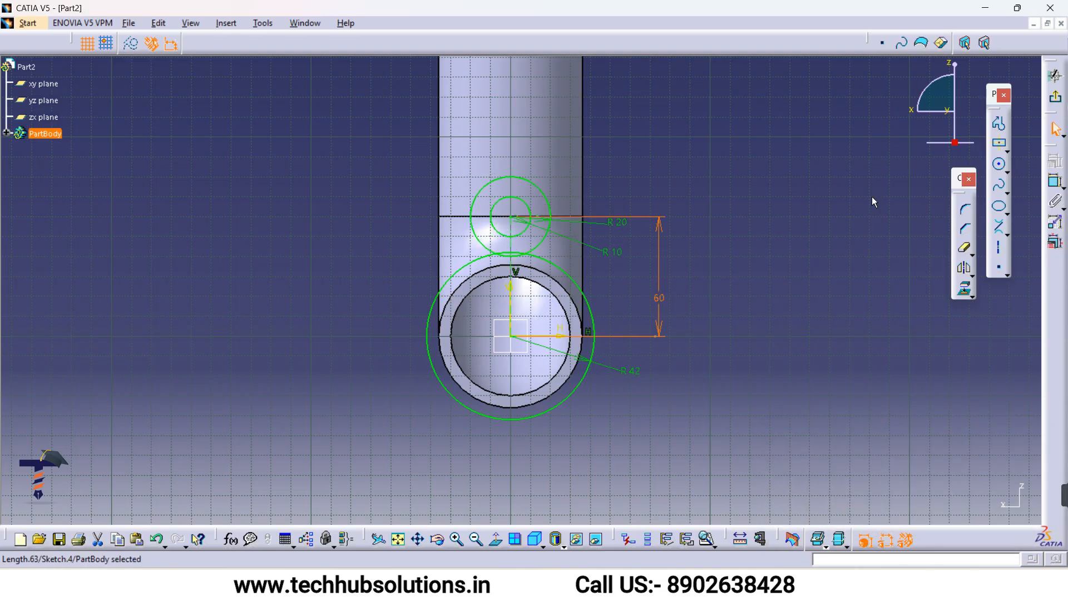
left_click(872, 198)
- Draw a bi-tangent line on each side between the 20 mm radius lobe circle and the 42 mm radius circle
left_click(1000, 227)
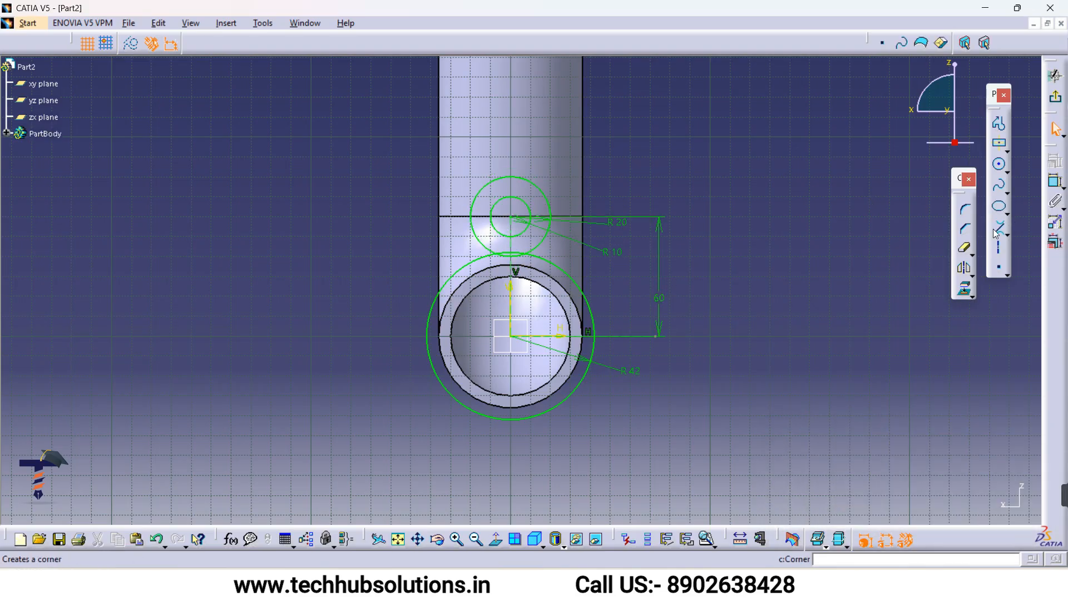
left_click(470, 218)
left_click(436, 300)
left_click(552, 213)
left_click(590, 299)
mouse_move(622, 392)
middle_mouse_down()
mouse_move(615, 427)
mouse_move(621, 407)
middle_mouse_up()
left_click(615, 426)
middle_click_drag(651, 369, 658, 342)
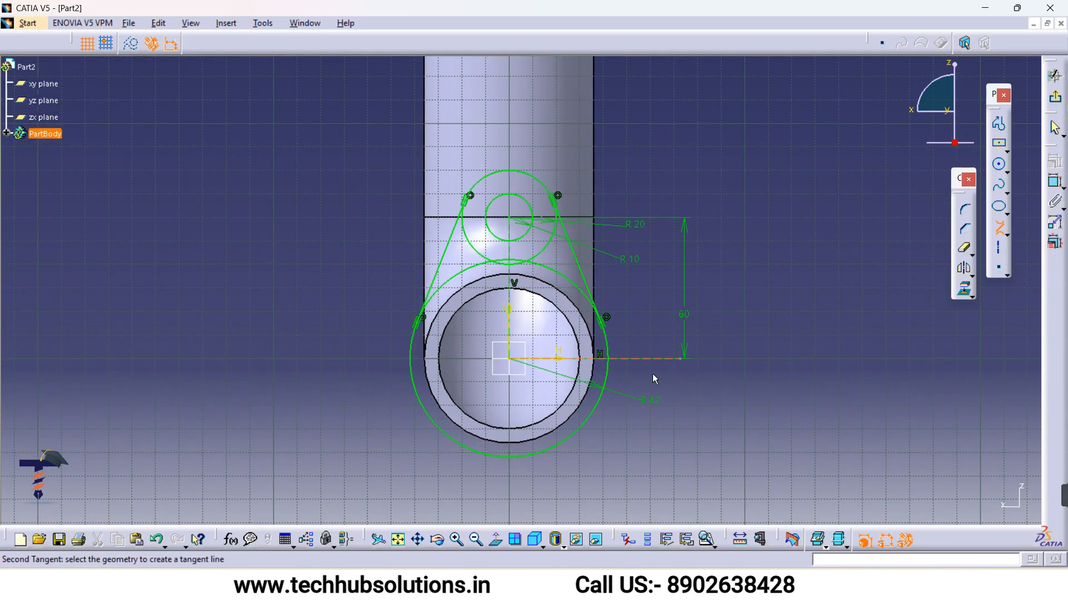
key("Escape")
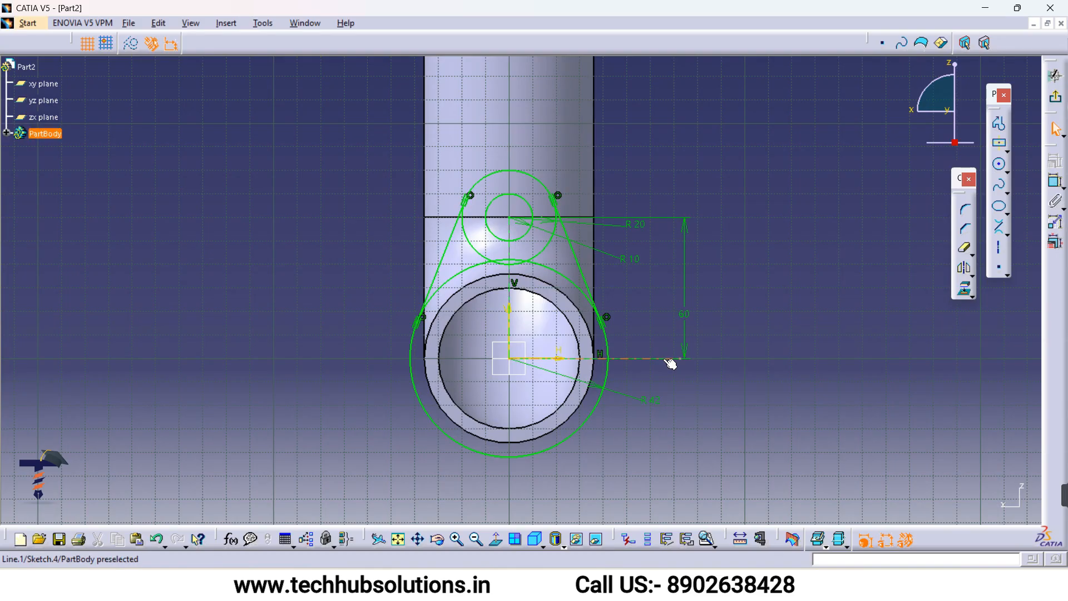
key("Escape")
- Mirror the bolt-hole circle, the 20 mm radius lobe circle and both tangent lines about the horizontal axis
left_click(527, 197)
left_click(543, 176, "ctrl")
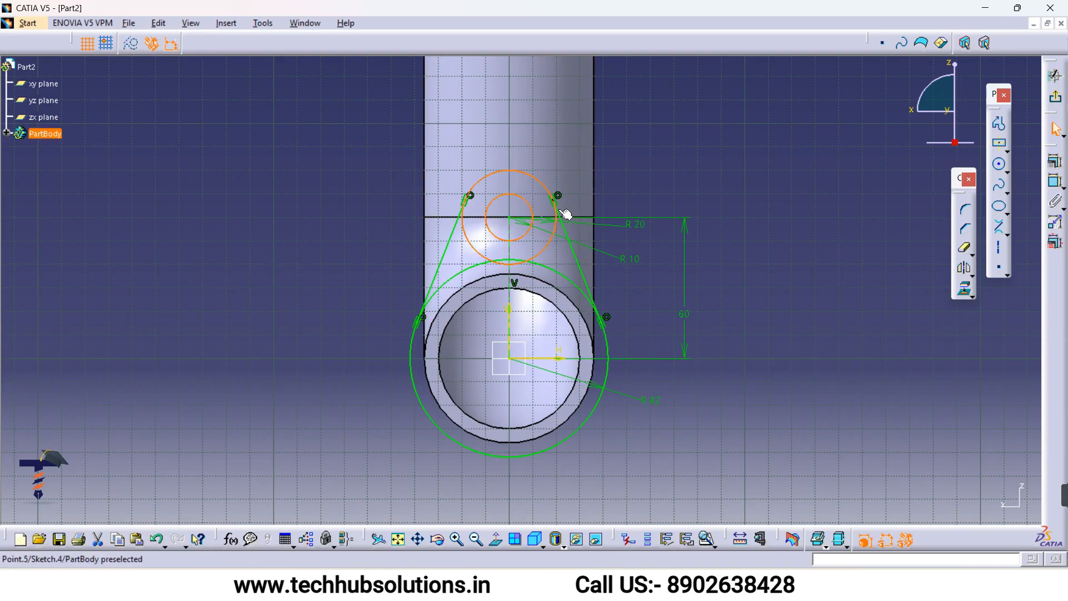
left_click(581, 263, "ctrl")
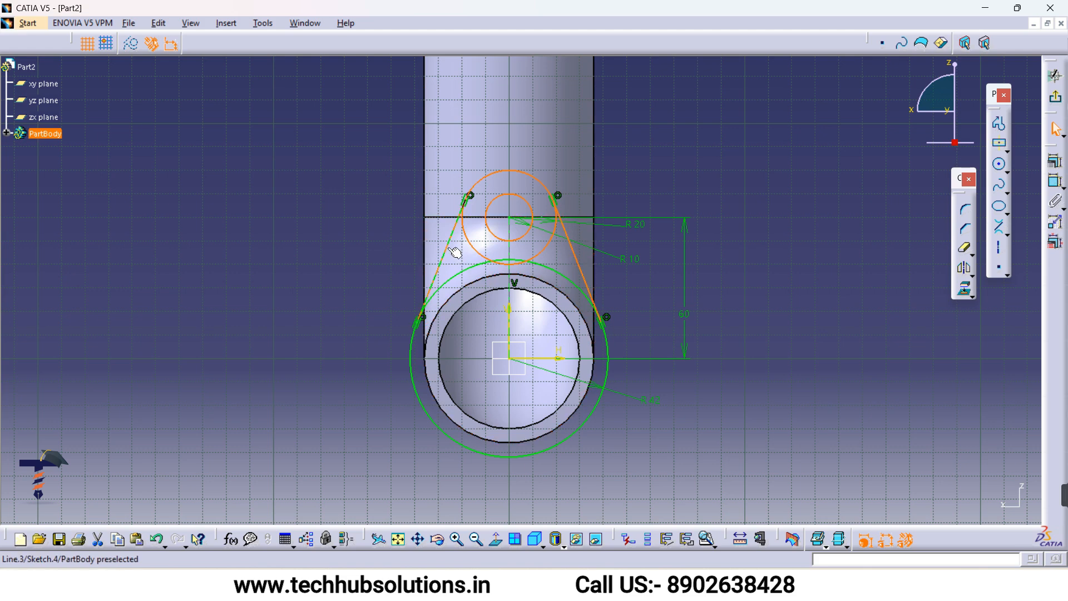
left_click(964, 268)
left_click(558, 358)
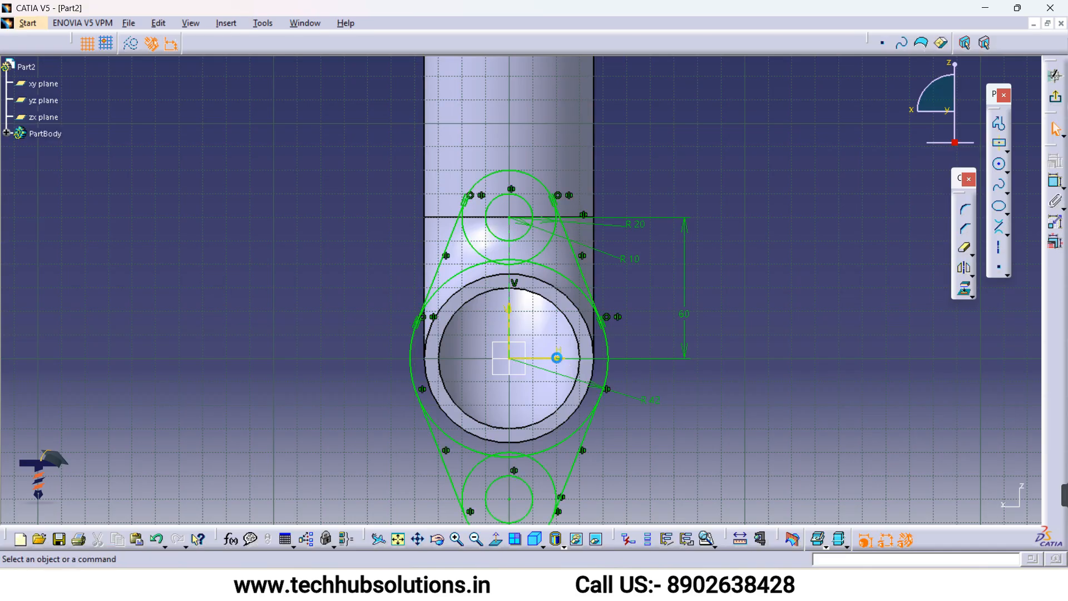
mouse_move(660, 405)
middle_mouse_down()
mouse_move(639, 330)
mouse_move(629, 376)
middle_mouse_up()
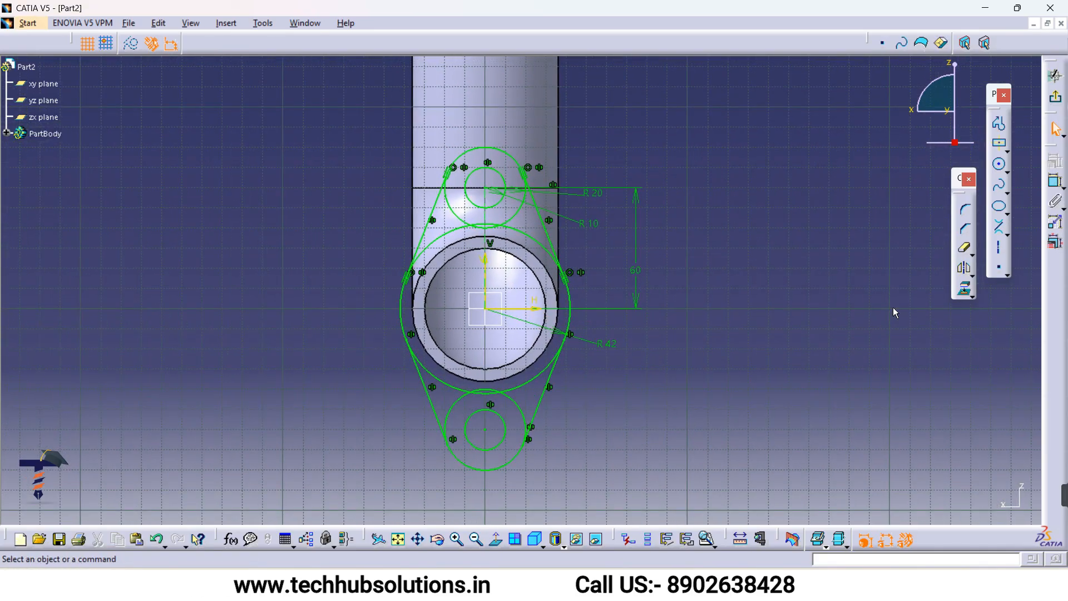
- Quick-trim the inner arcs of the upper and lower lobe circles and the crossing arcs of the 42 mm radius circle
left_click(964, 253)
left_click(521, 217)
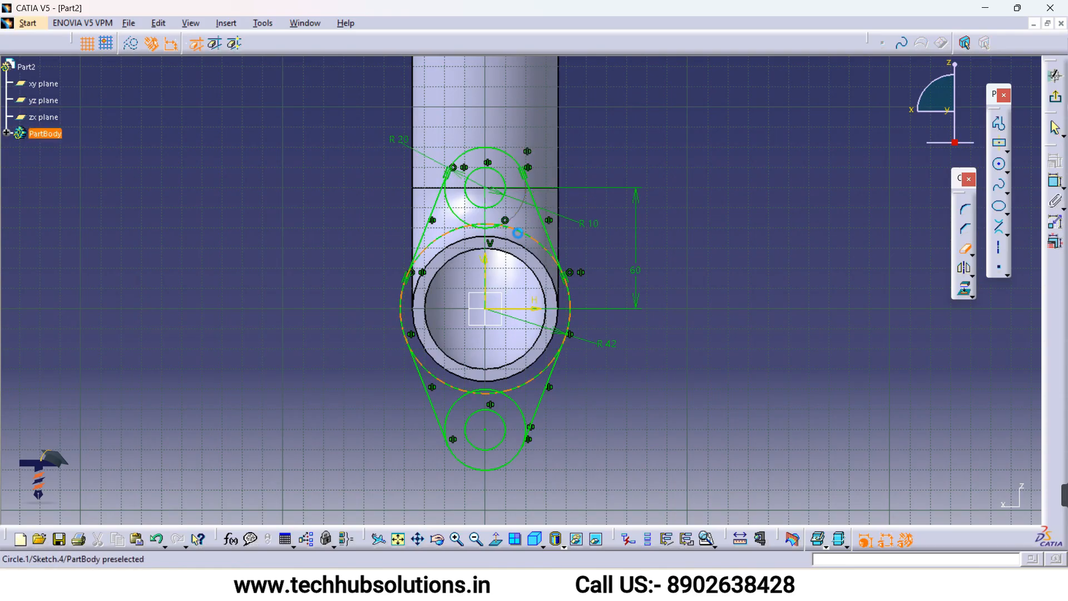
left_click(468, 223)
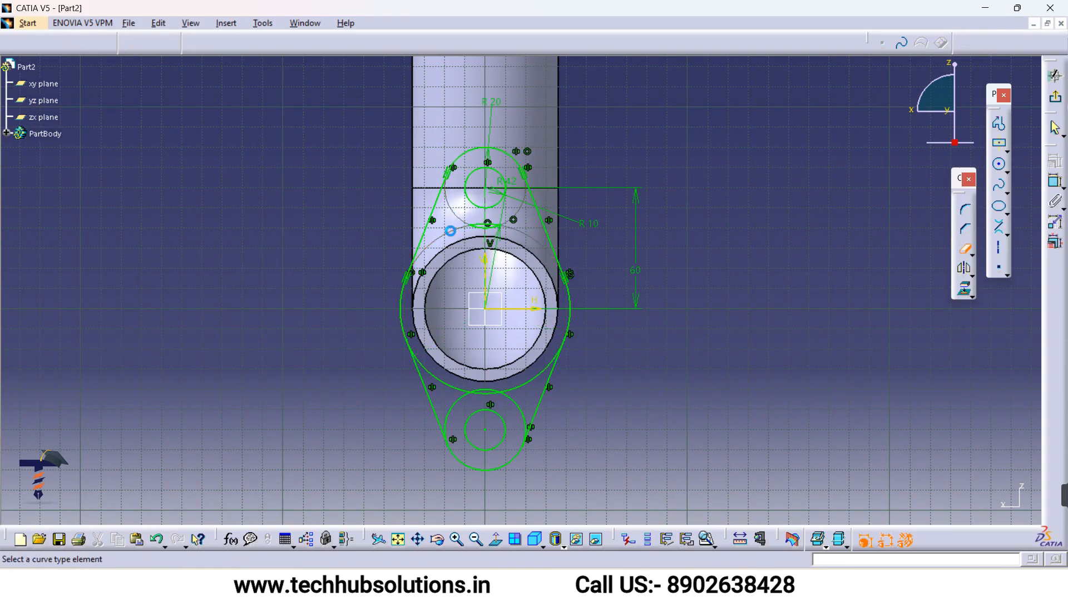
left_click(515, 389)
left_click(455, 396)
left_click(526, 411)
- Trim the leftover arc slivers where both lobes overlap the central circle, leaving one closed flange outline
scroll(499, 284, "up", 3)
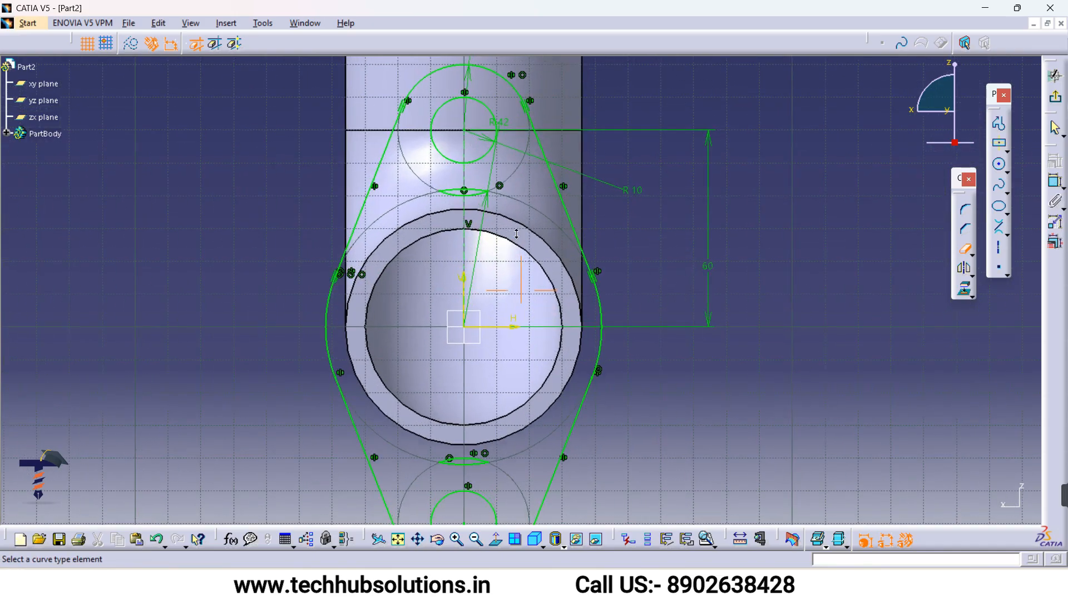
left_click(452, 180)
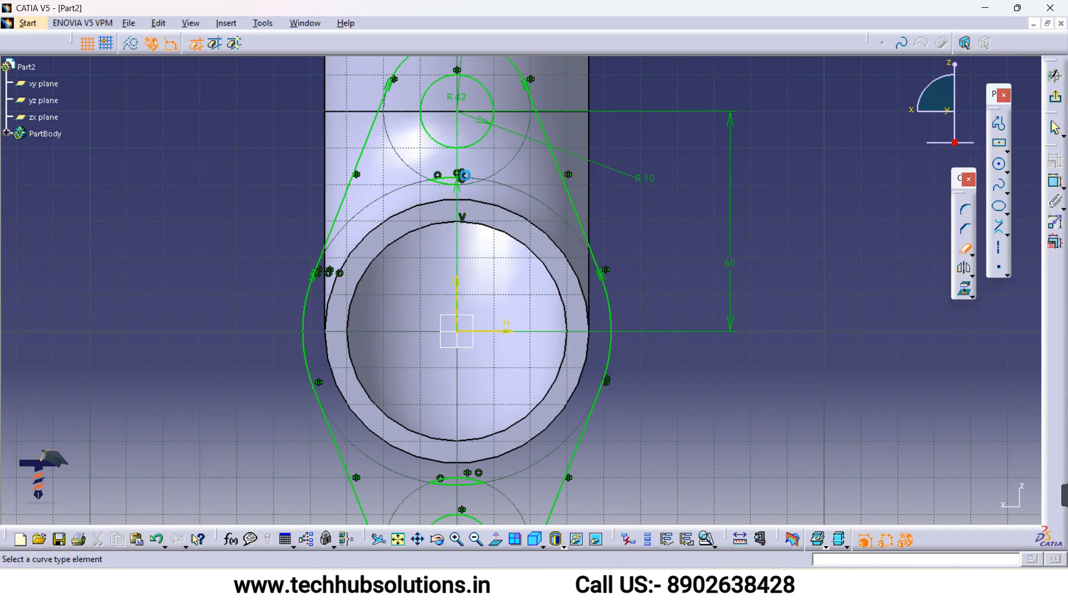
left_click(451, 185)
middle_click_drag(486, 477, 523, 300)
left_click(474, 372)
middle_click_drag(556, 377, 680, 477)
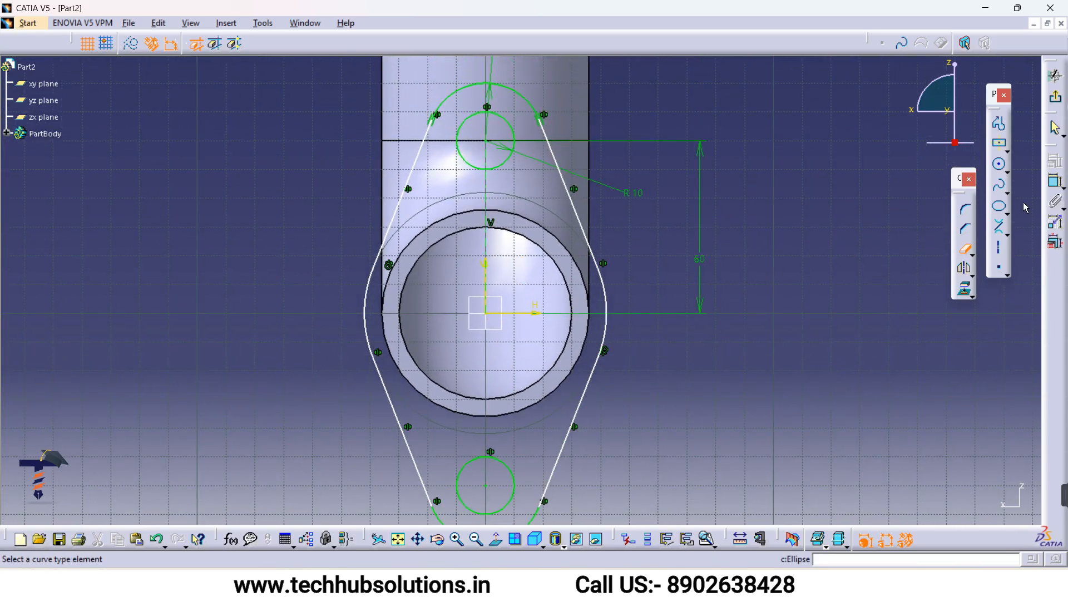
- Draw a circle of about 29 mm radius centred on the origin over the pipe bore and set its radius to 30 mm
left_click(492, 318)
left_click(522, 238)
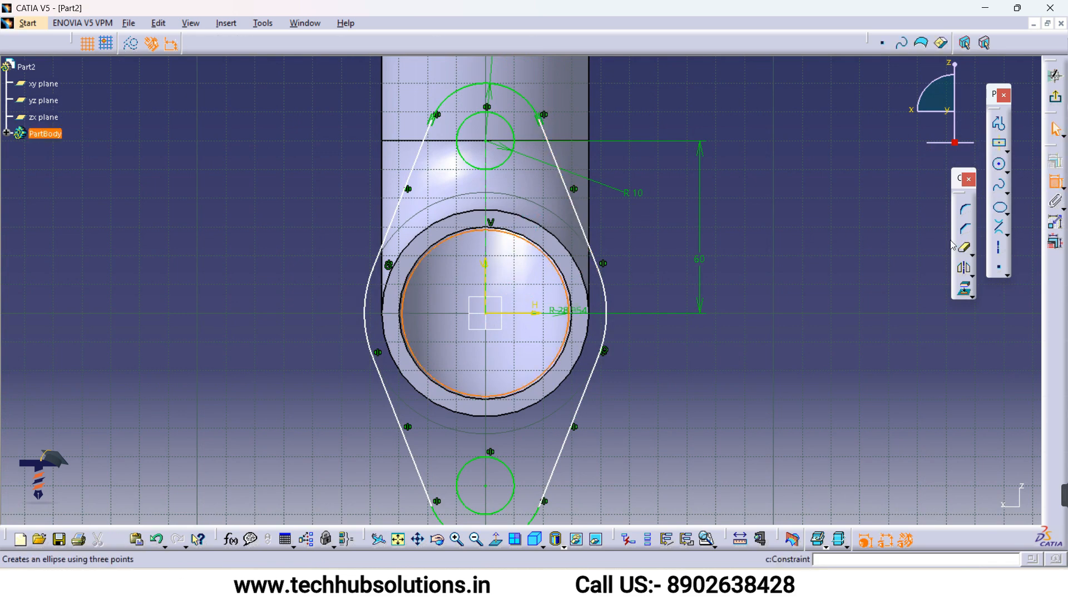
left_click(633, 401)
double_click(634, 398)
type("30")
key("Return")
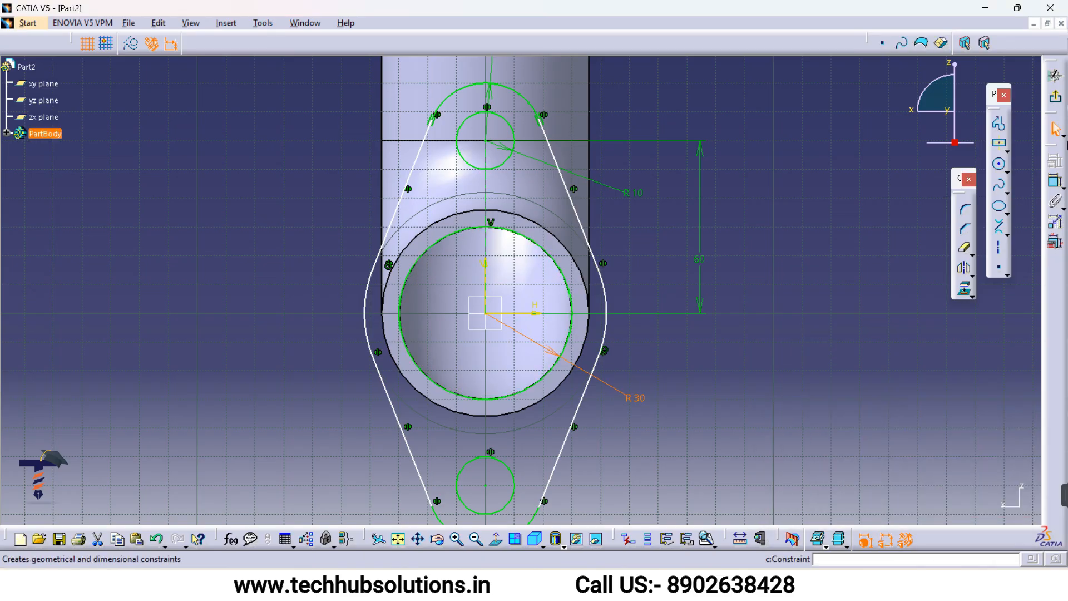
- Exit the sketch and pad the flange profile 10 mm outward from the end of the horizontal pipe leg
left_click(1055, 96)
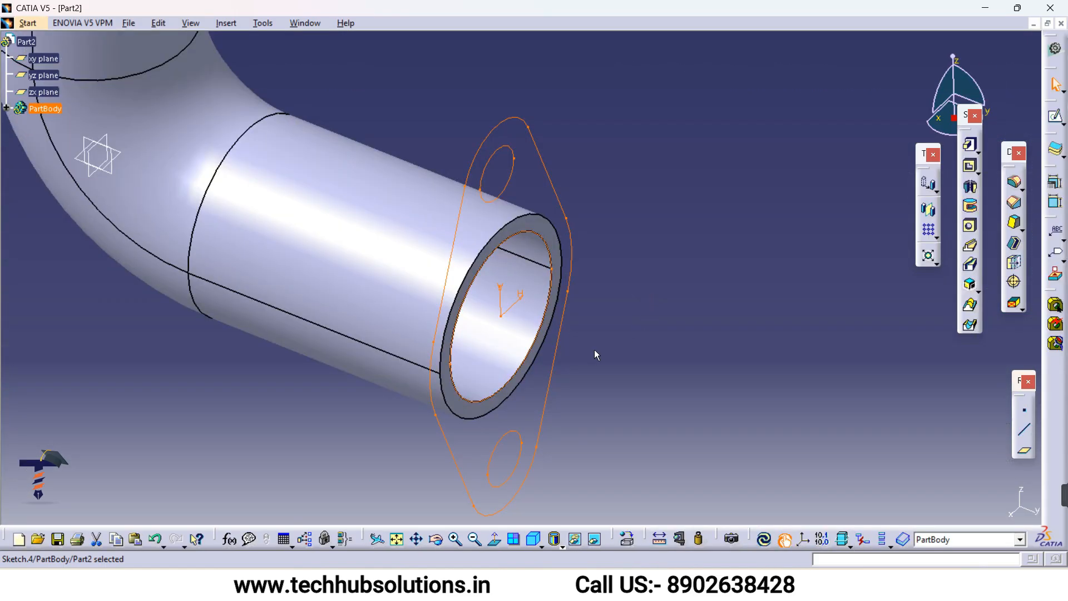
middle_click_drag(594, 351, 594, 397)
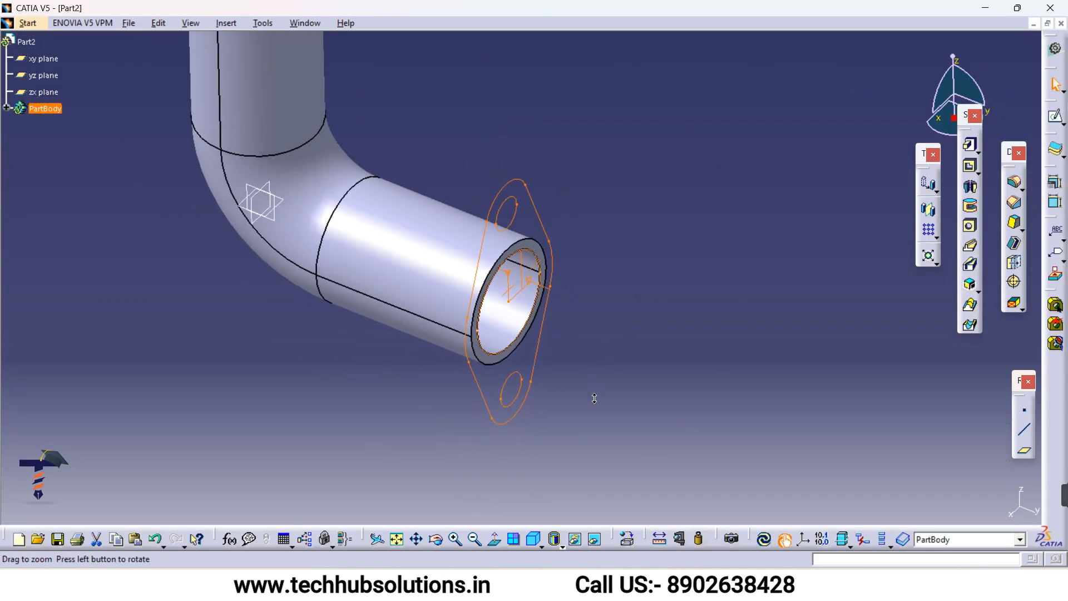
left_click(969, 144)
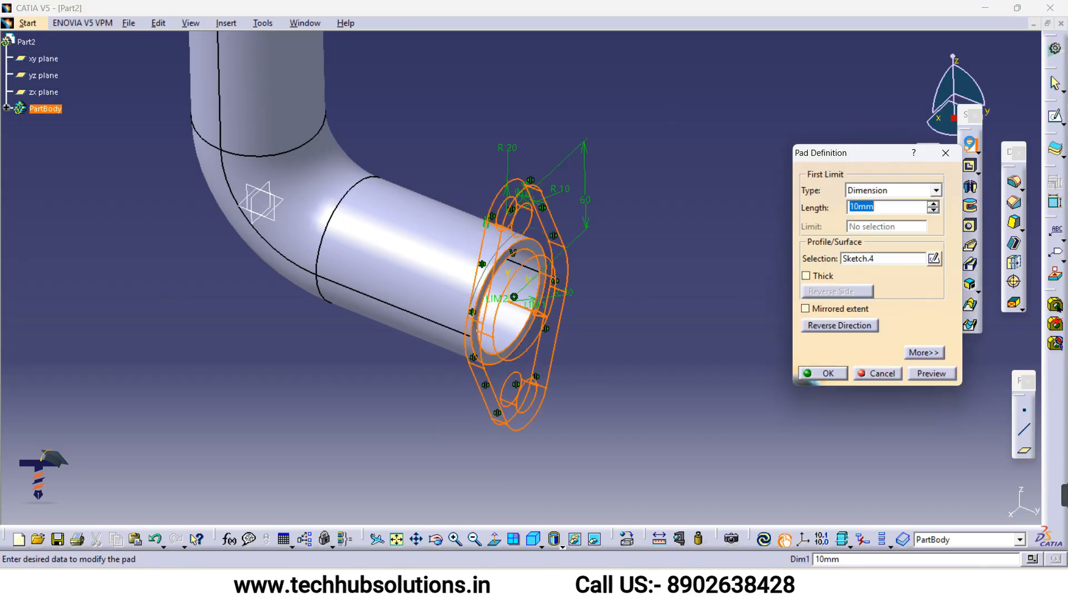
left_click(833, 374)
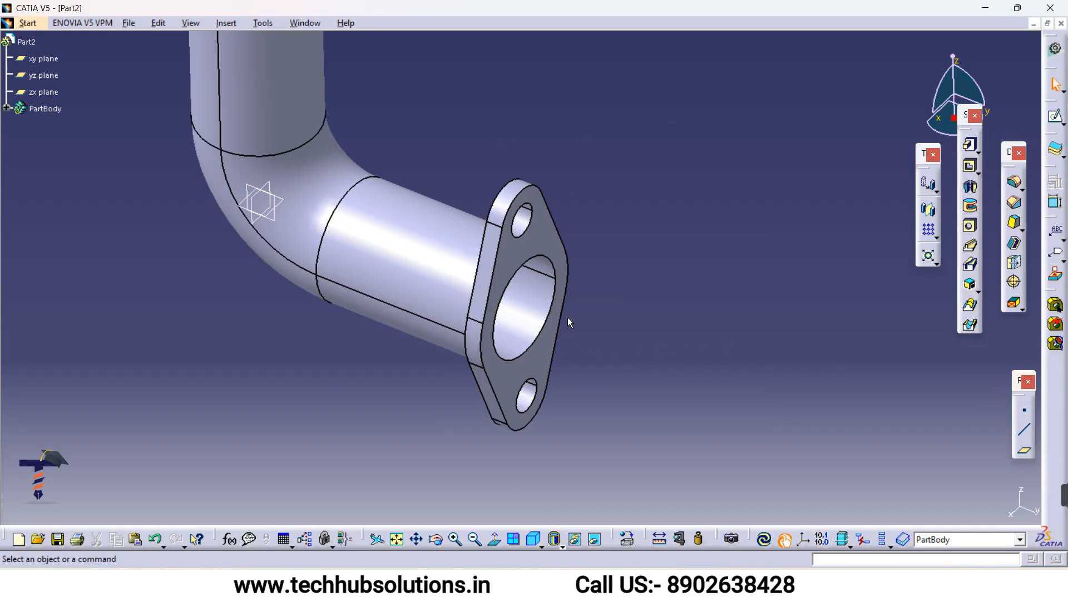
middle_click_drag(567, 317, 567, 376)
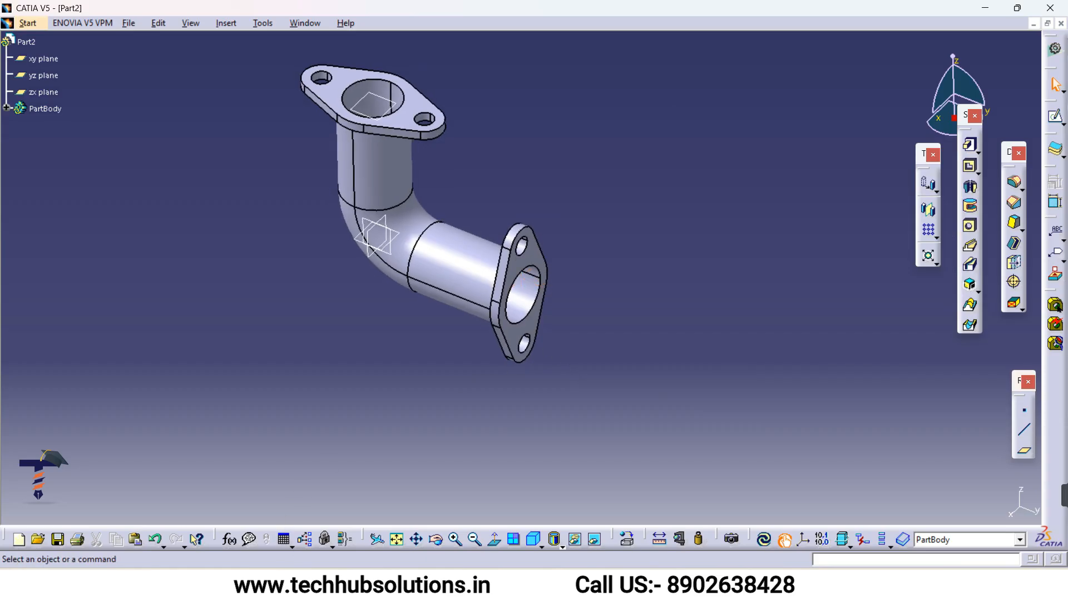
- Check the elbow pipe drawing in the browser PDF, return to CATIA and fillet both pipe-to-flange edges with a 3 mm radius
left_click(276, 584)
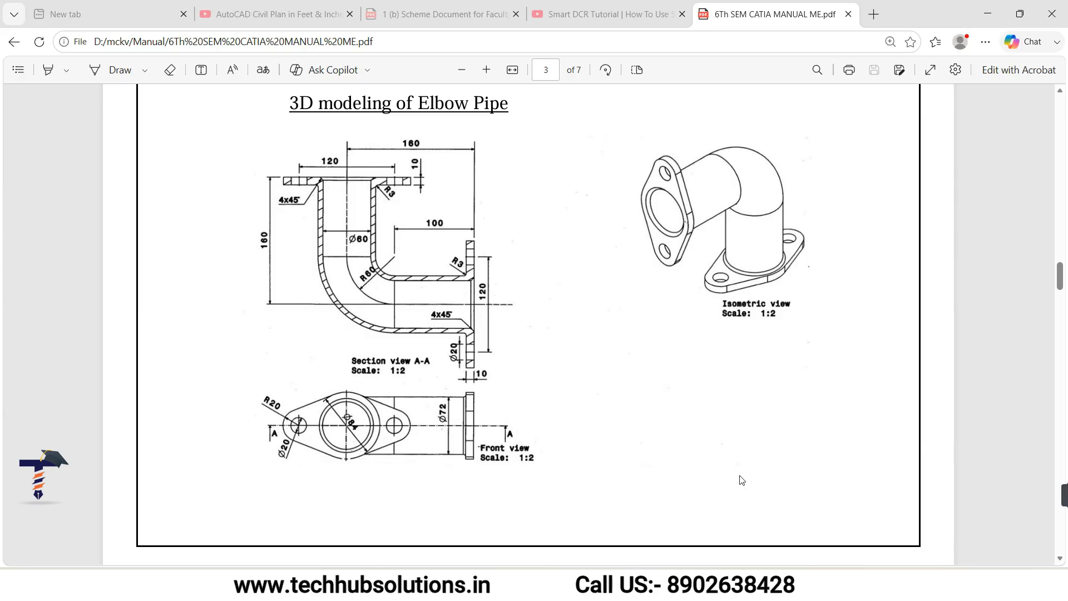
left_click(766, 509)
middle_click_drag(541, 249, 543, 301)
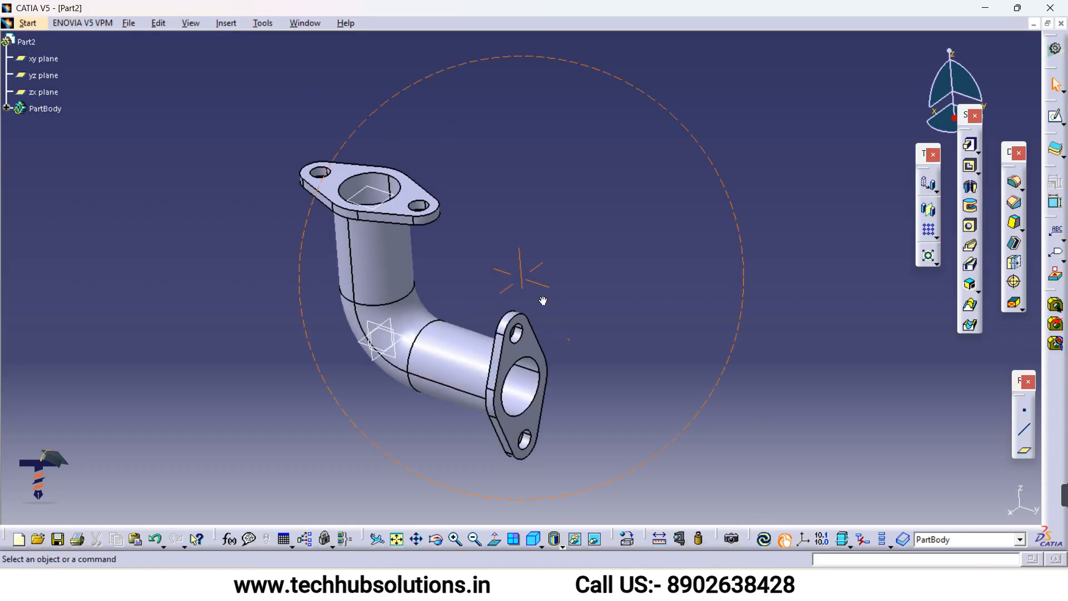
left_click(1013, 182)
middle_click_drag(346, 406, 507, 195)
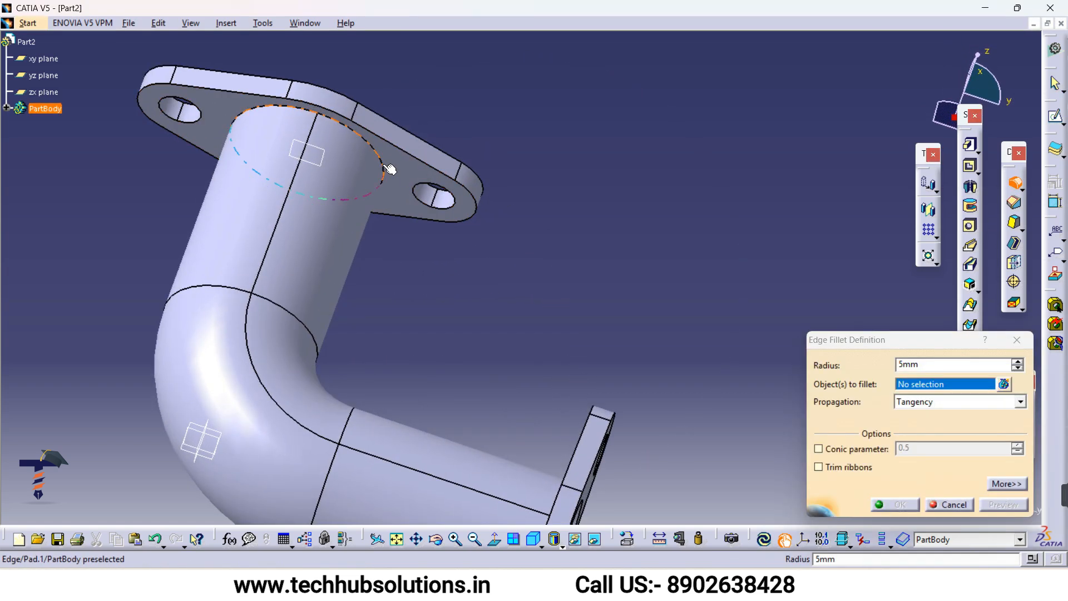
left_click(389, 169)
middle_click_drag(436, 238, 584, 403)
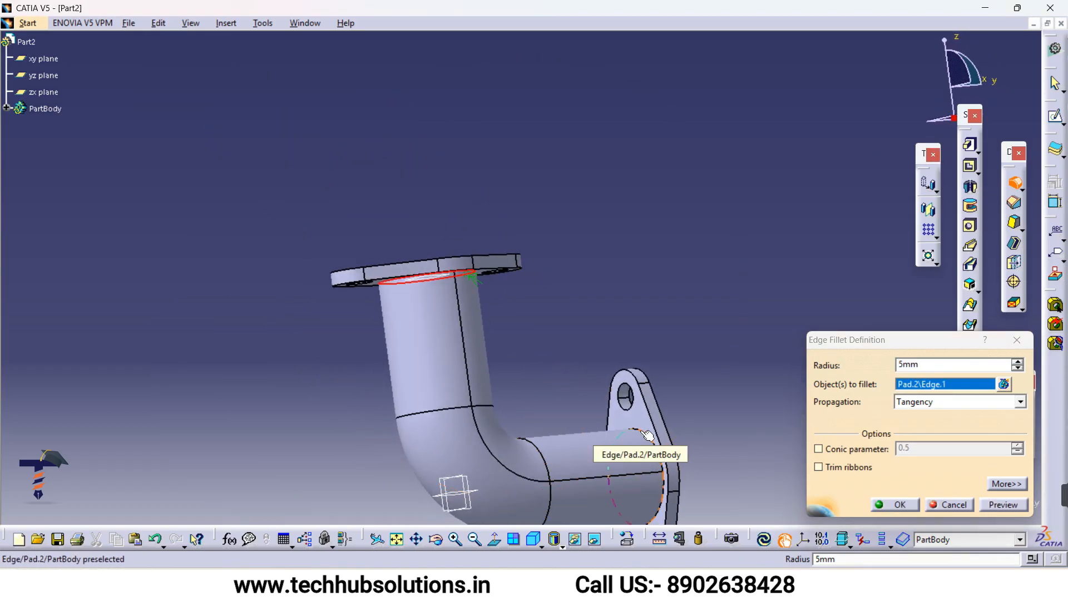
left_click(647, 434)
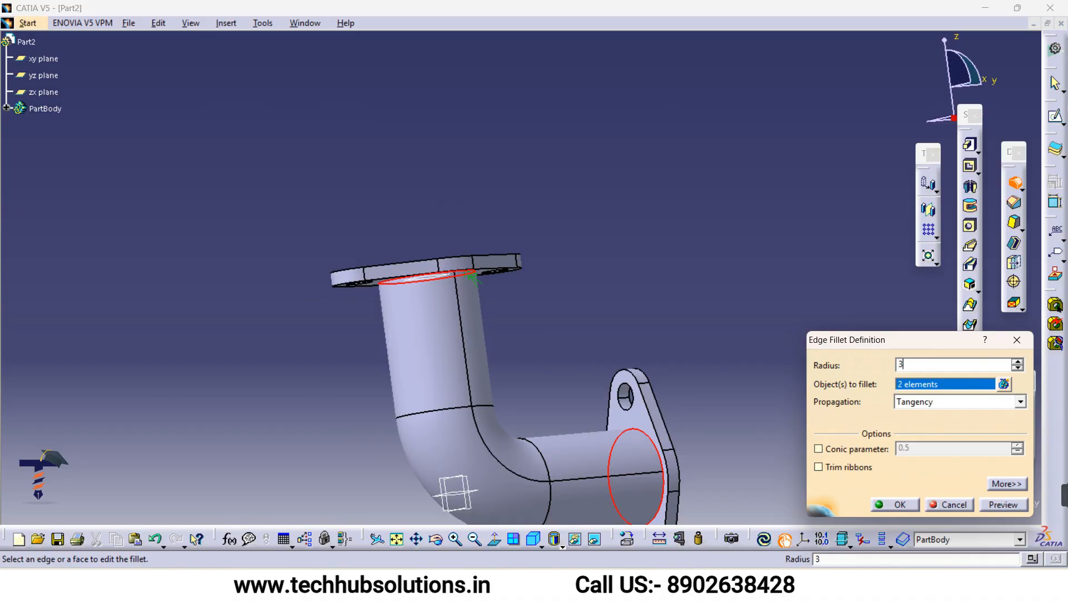
key("Return")
left_click(962, 379)
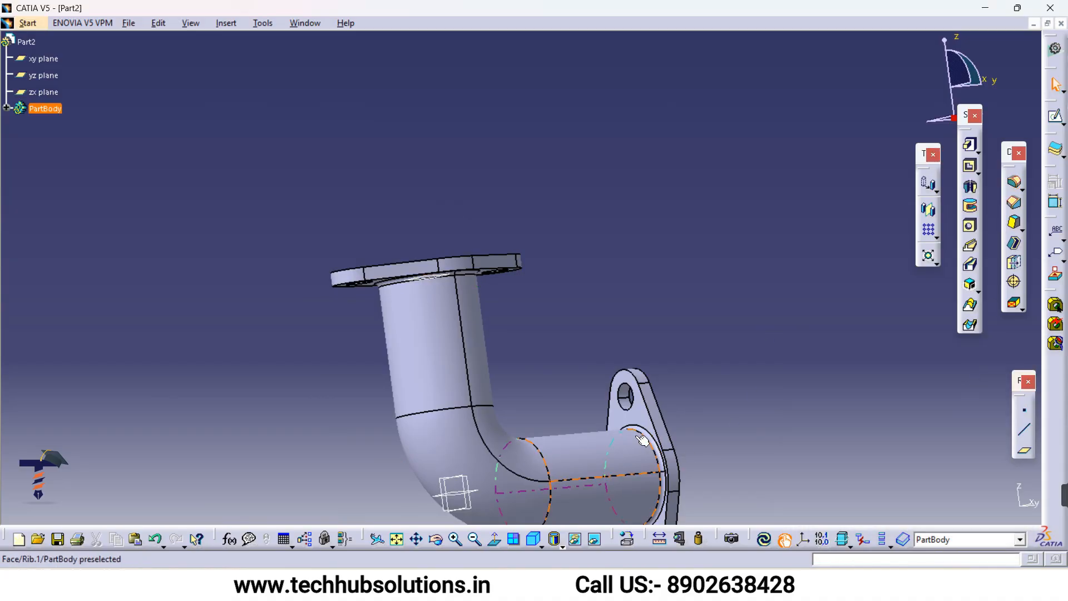
- Chamfer the bore edges on the outer faces of both flanges with a length of 4 mm at 45 degrees
middle_click_drag(634, 276, 702, 359)
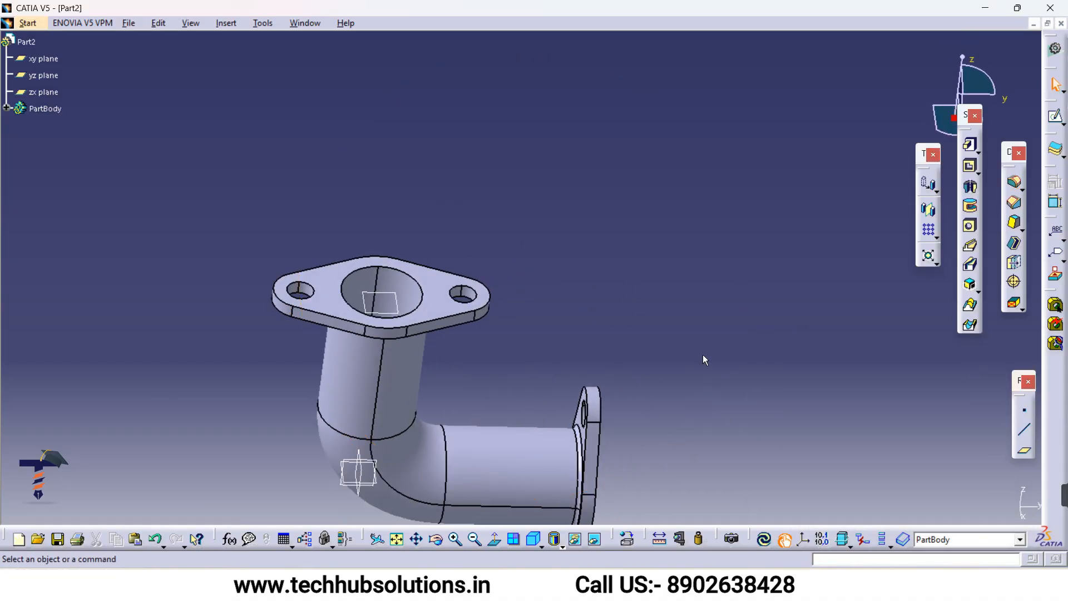
middle_click_drag(740, 325, 693, 305)
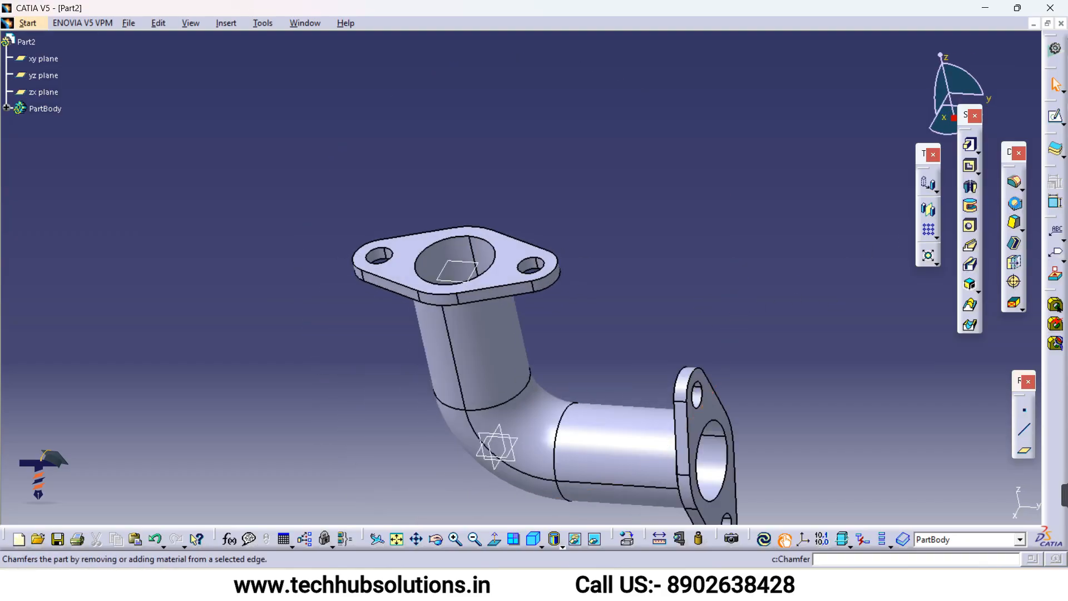
left_click(1014, 203)
left_click(447, 240)
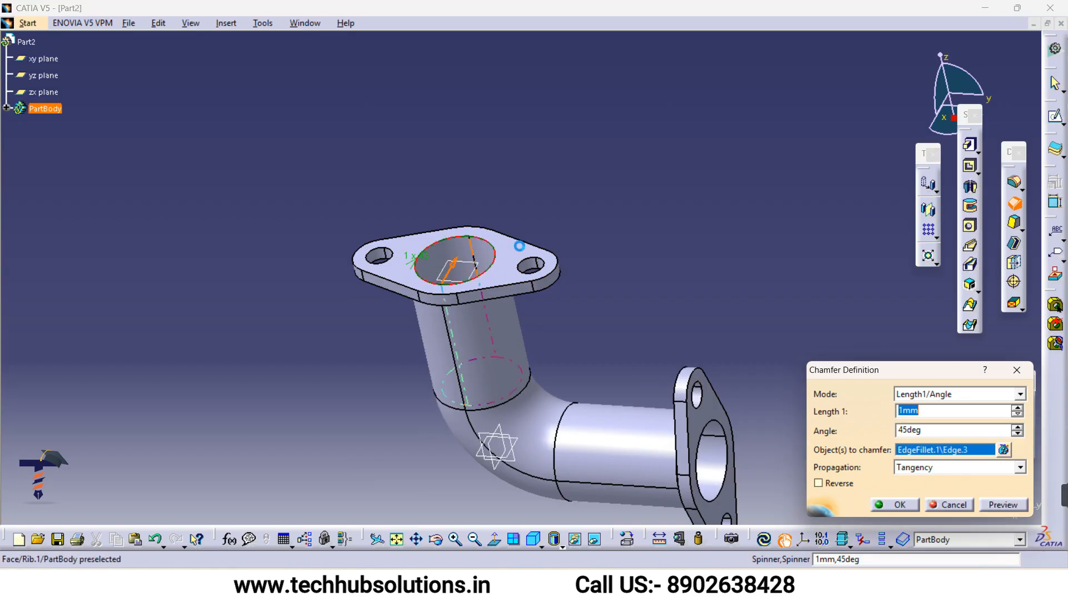
middle_click_drag(699, 350, 622, 256)
middle_click_drag(685, 379, 640, 356)
left_click(637, 349)
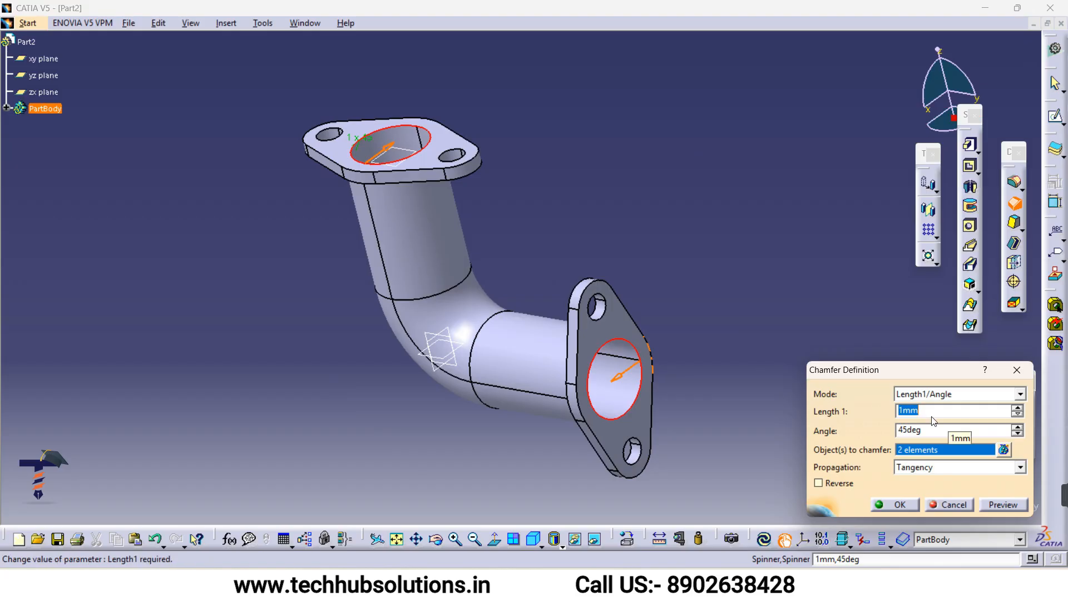
key("Return")
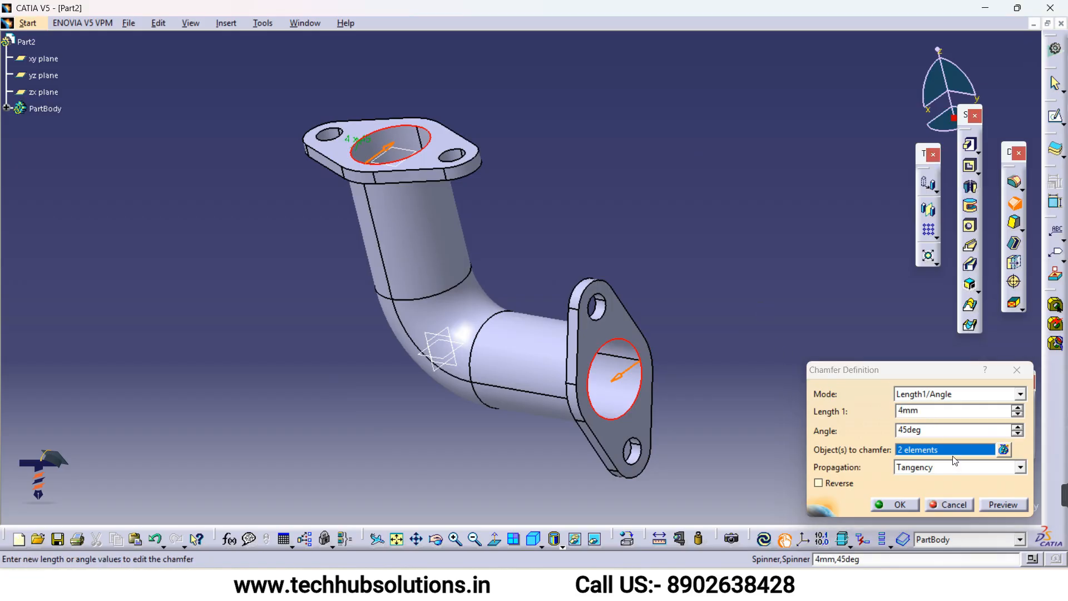
left_click(1009, 506)
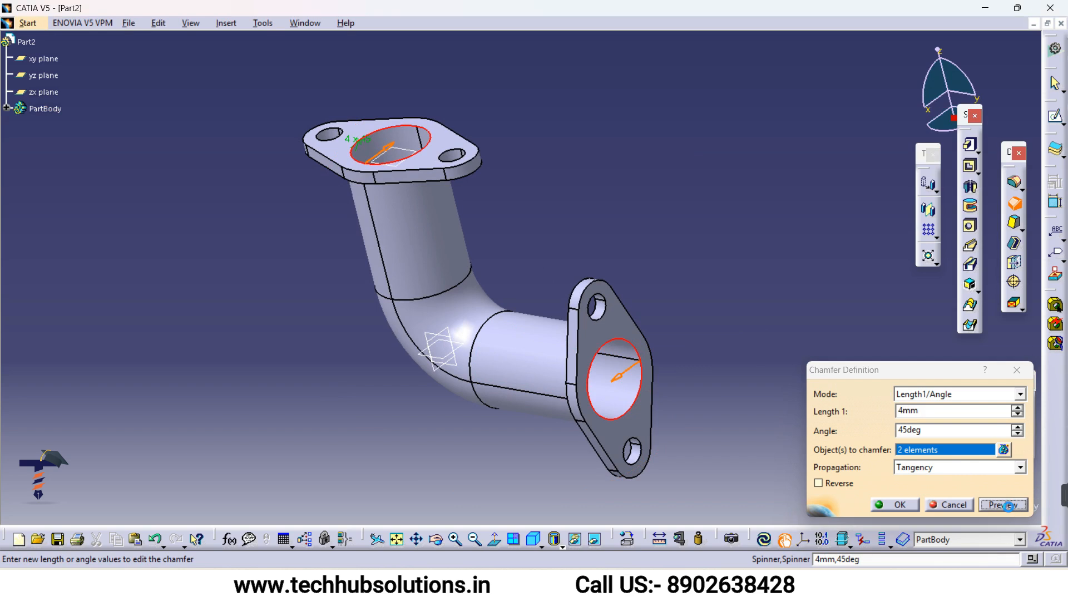
left_click(909, 507)
- Inspect the finished elbow pipe from several angles and switch to the browser PDF to compare it with the drawing
middle_click_drag(769, 362, 704, 452)
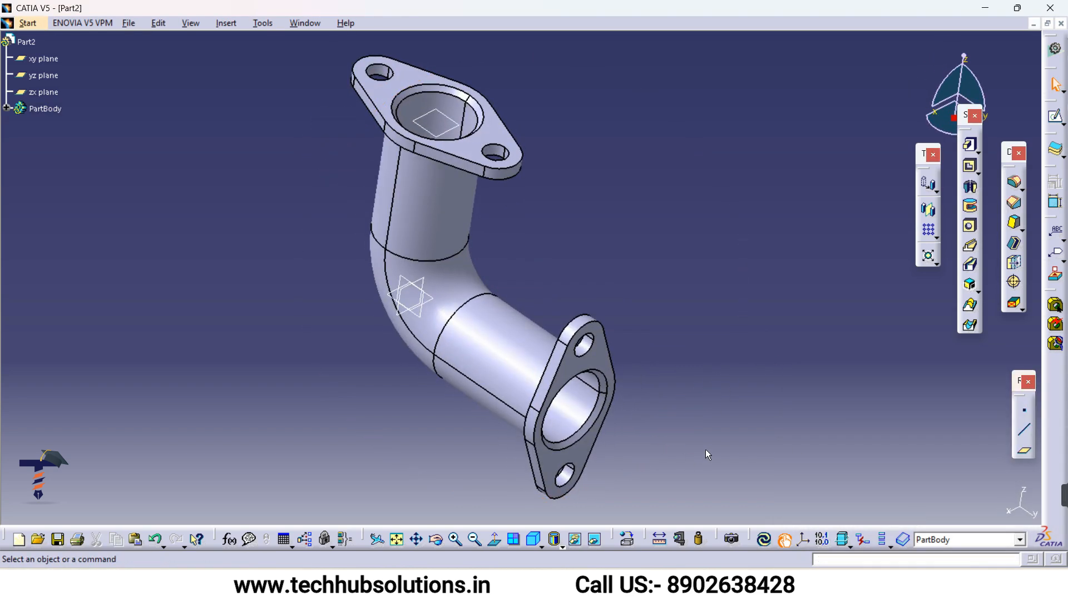
middle_click_drag(476, 426, 524, 421)
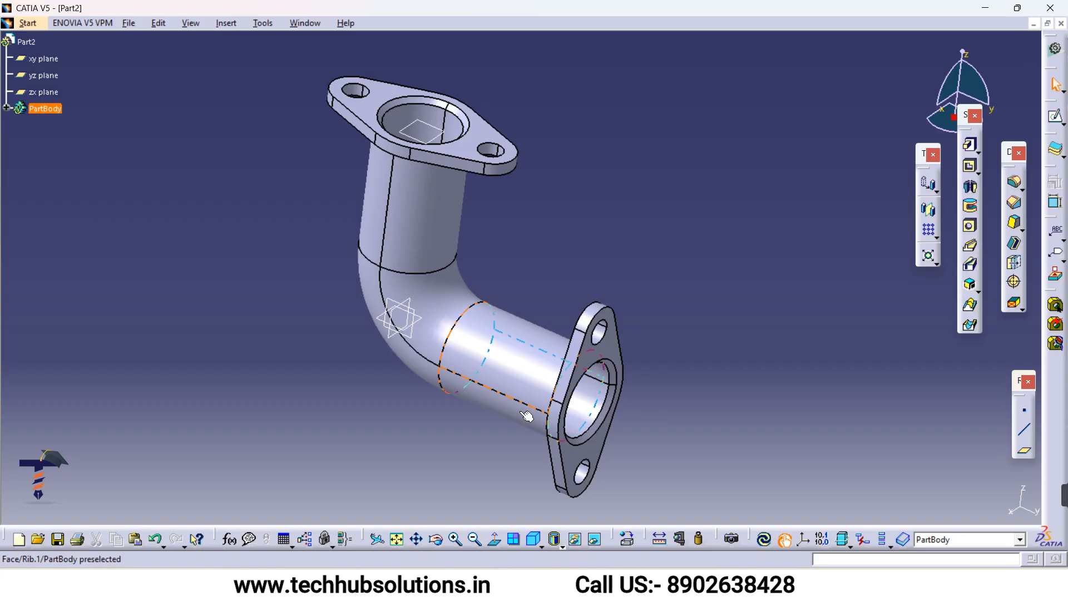
middle_click_drag(527, 232, 505, 234)
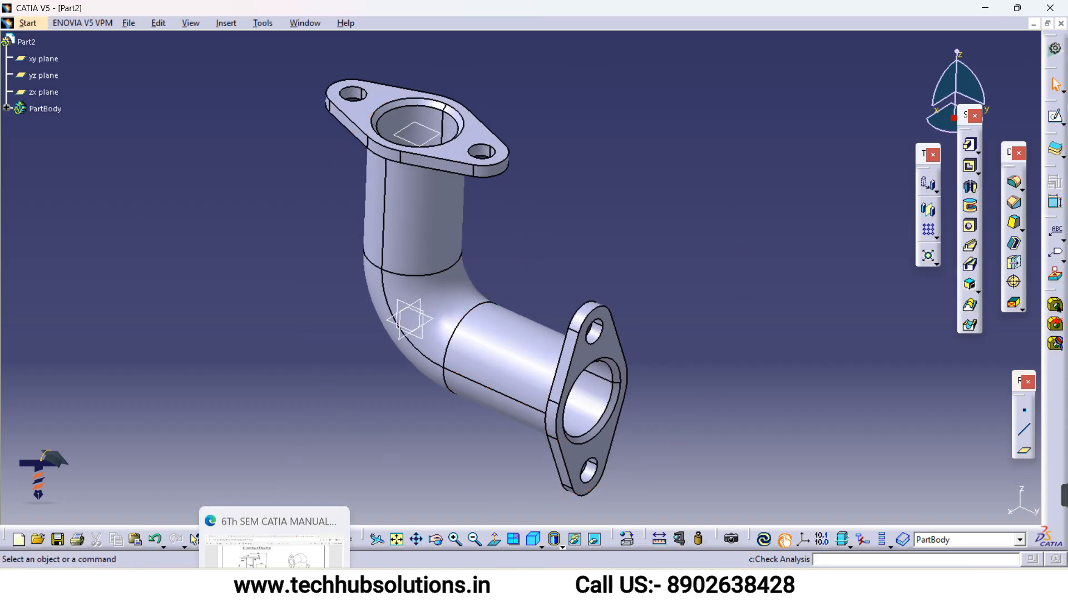
left_click(275, 542)
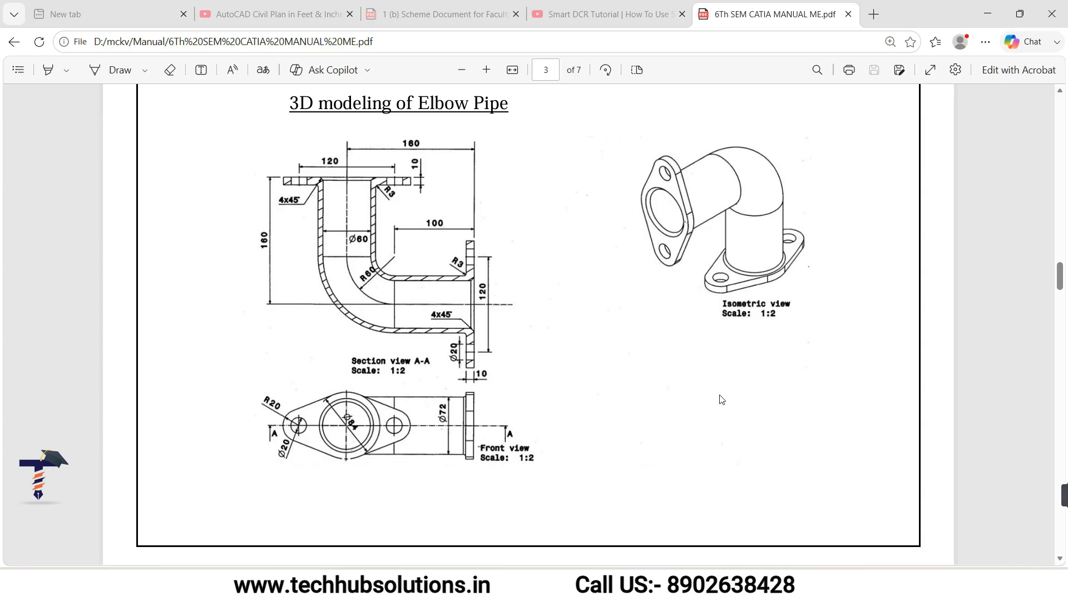